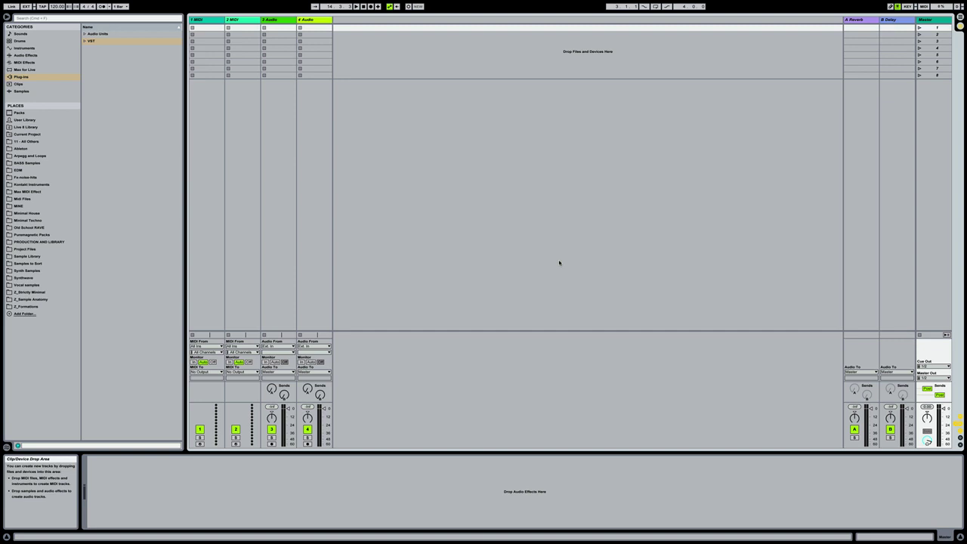
Step: Look over the two MIDI tracks and two audio tracks of the empty set one by one
left_click(550, 234)
left_click(652, 170)
left_click(219, 20)
left_click(243, 21)
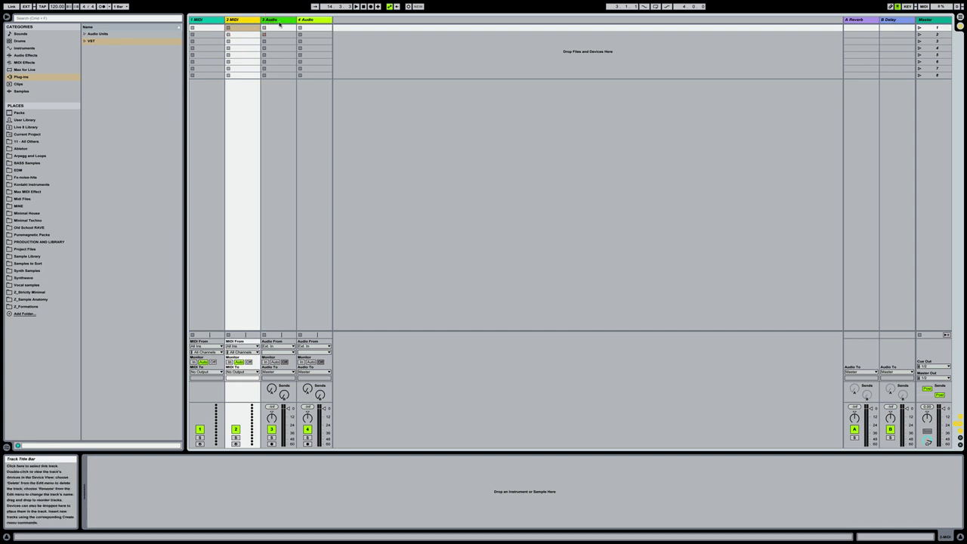
left_click(281, 20)
left_click(315, 21)
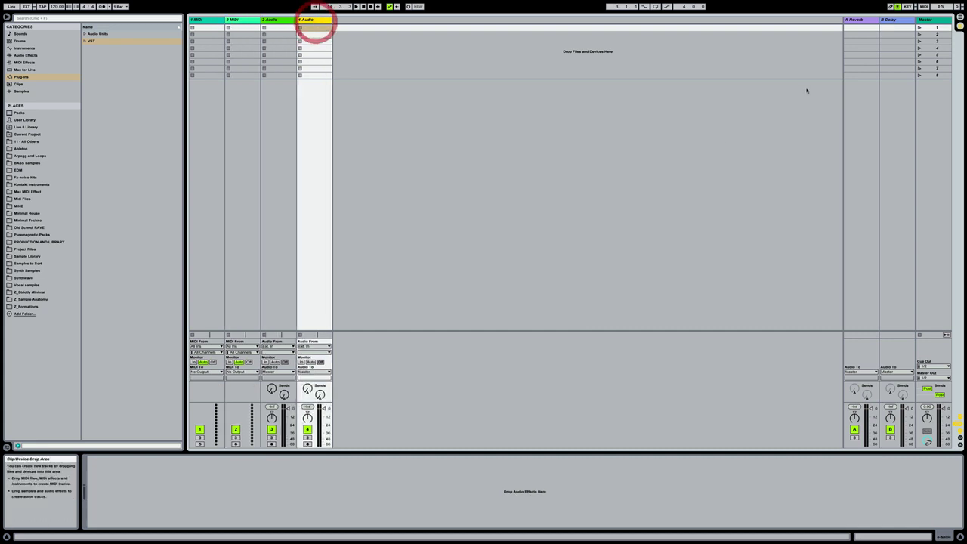
Step: Examine the effect devices on the Reverb and Delay return tracks, comparing the two chains
left_click(868, 21)
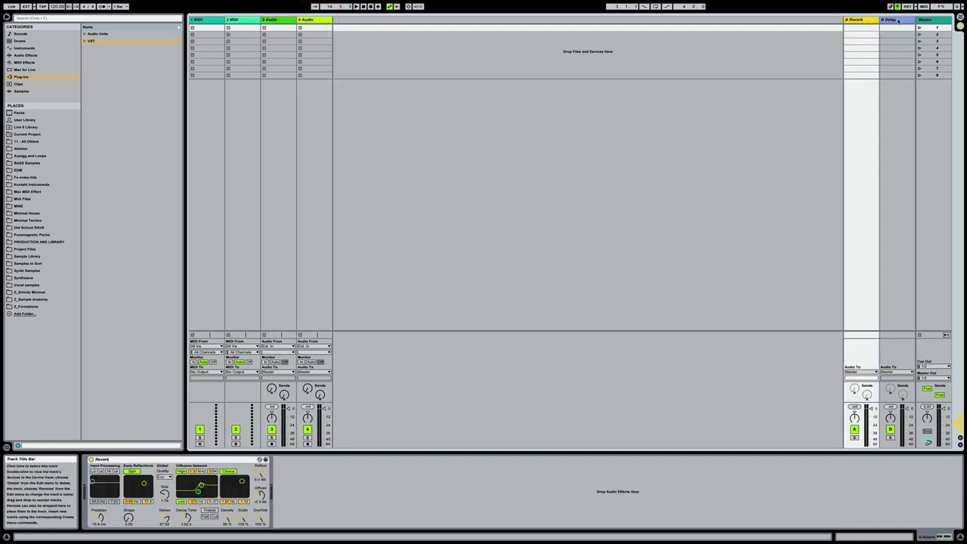
left_click(893, 21)
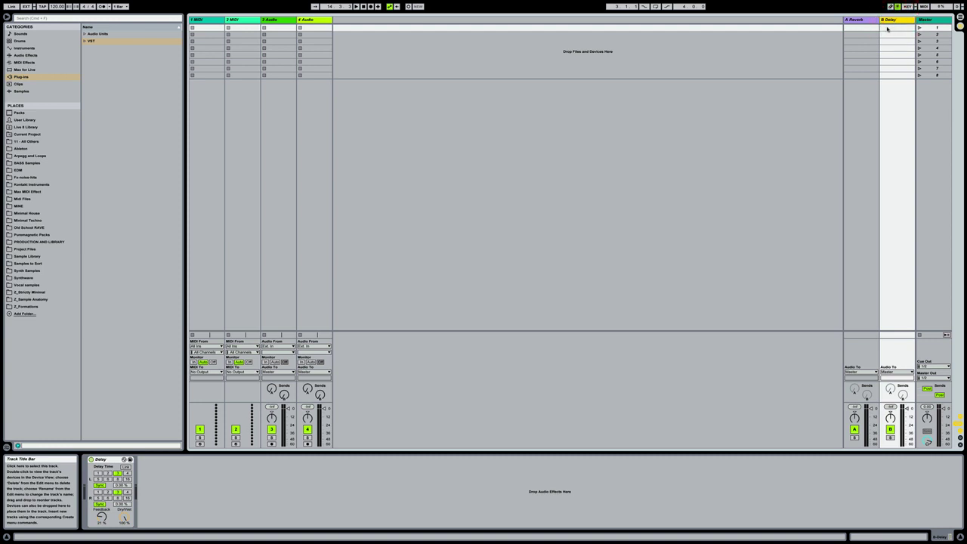
left_click(865, 23)
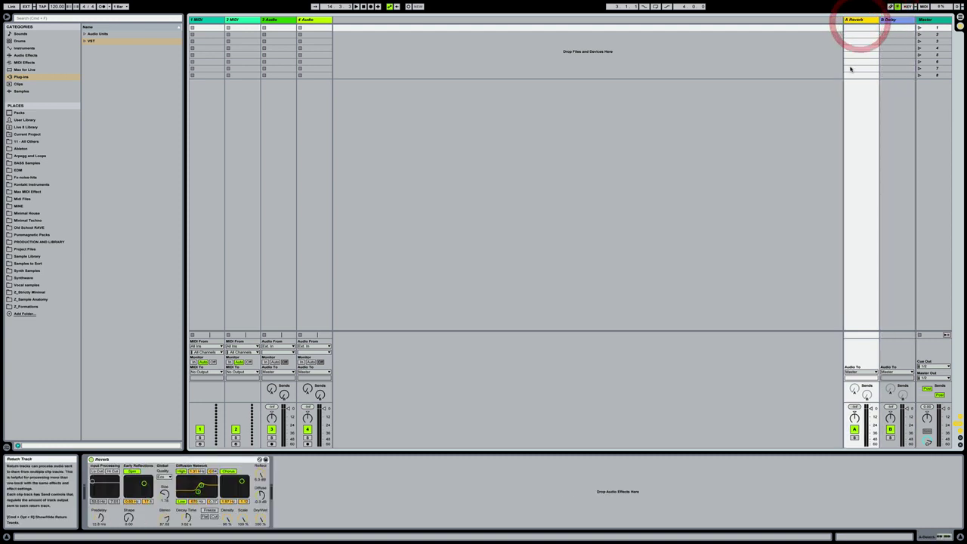
left_click(860, 22)
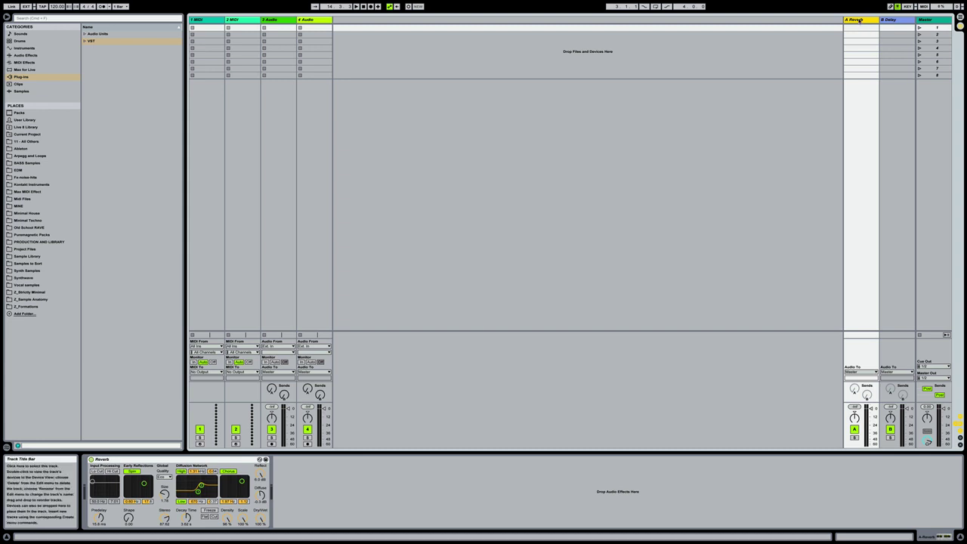
left_click(861, 22)
left_click(890, 22)
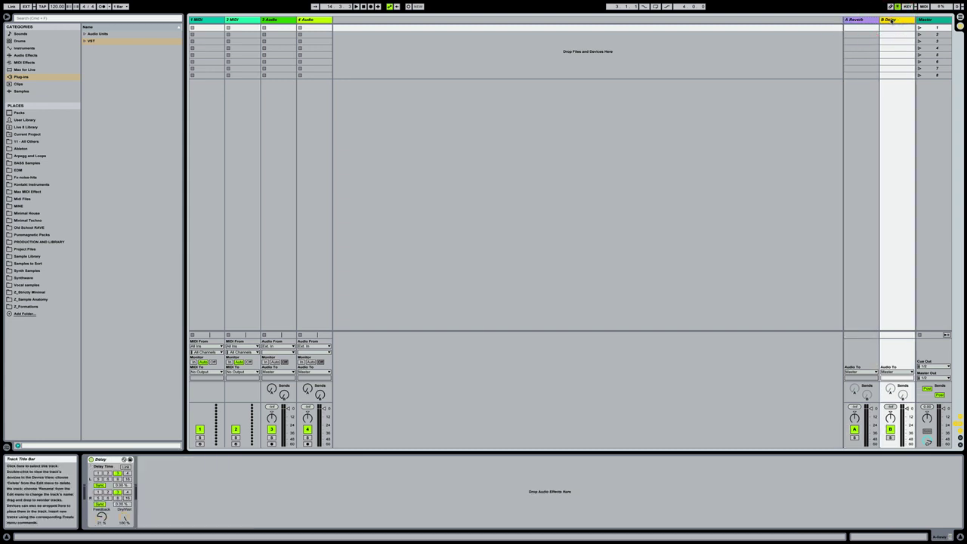
left_click(861, 20)
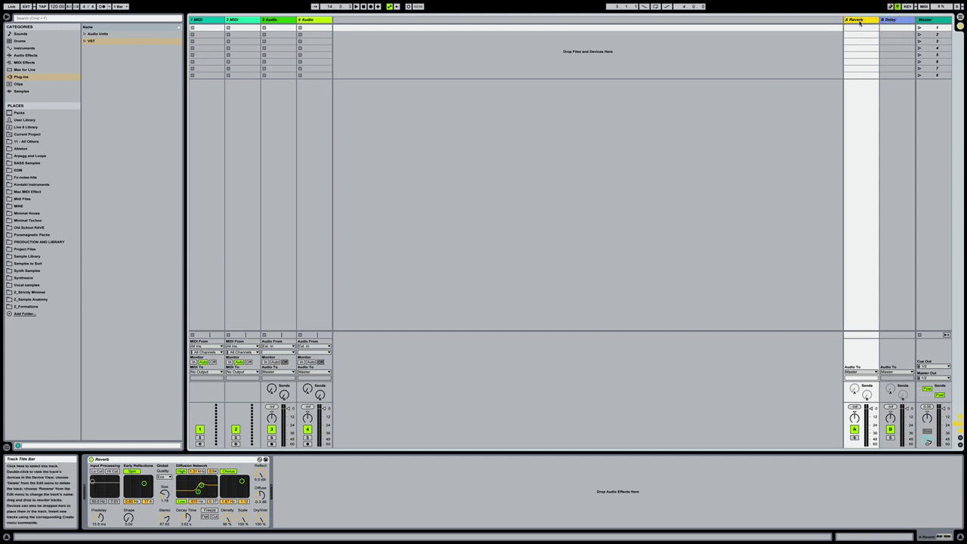
left_click(889, 20)
left_click(861, 21)
left_click(888, 23)
left_click(854, 20)
Step: Load the MagicAB V2 VST from the Audio Tools folder onto the Master track and reposition its plug-in window
left_click(933, 21)
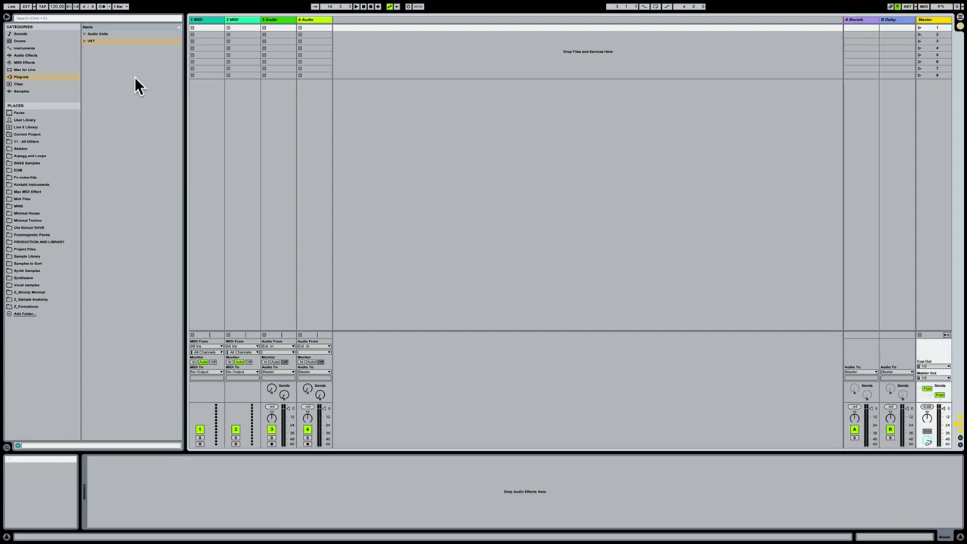
left_click(85, 41)
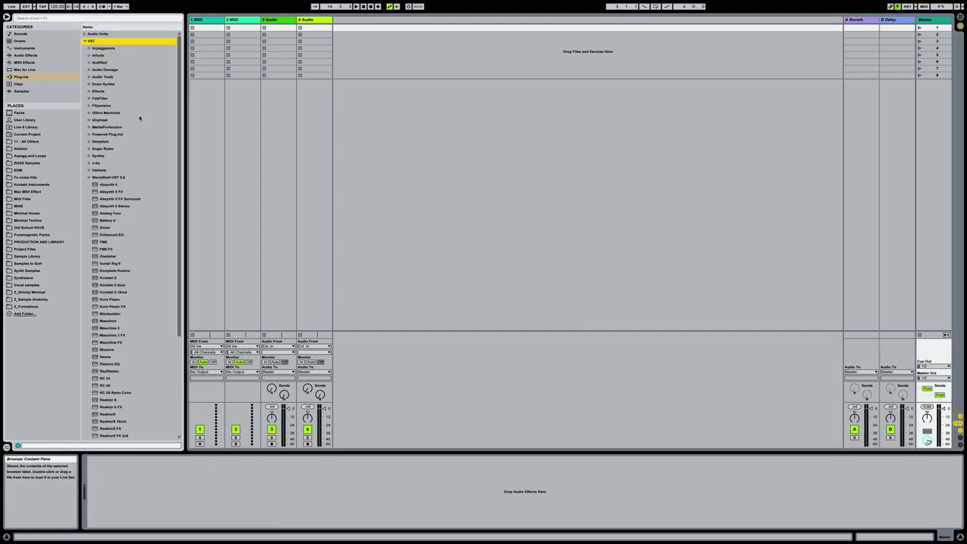
left_click(90, 77)
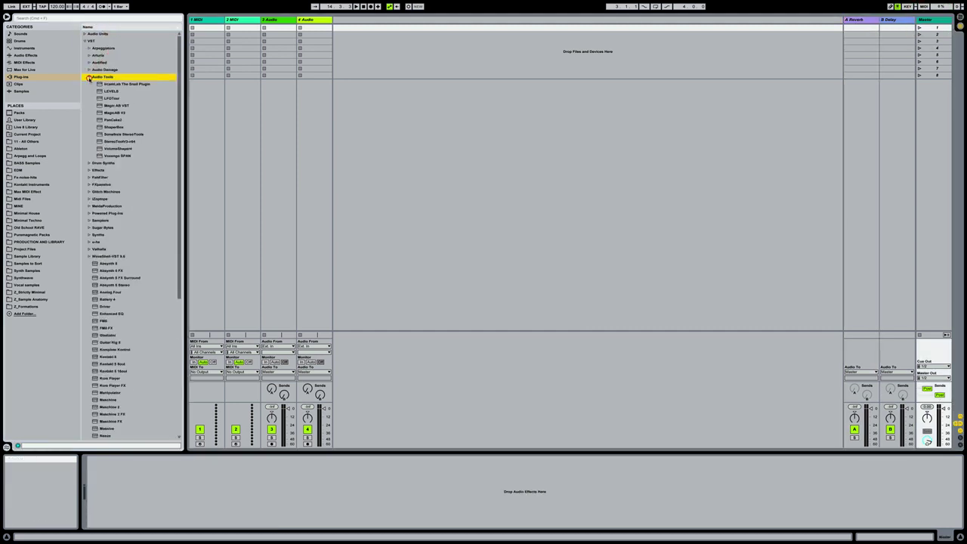
left_click(135, 113)
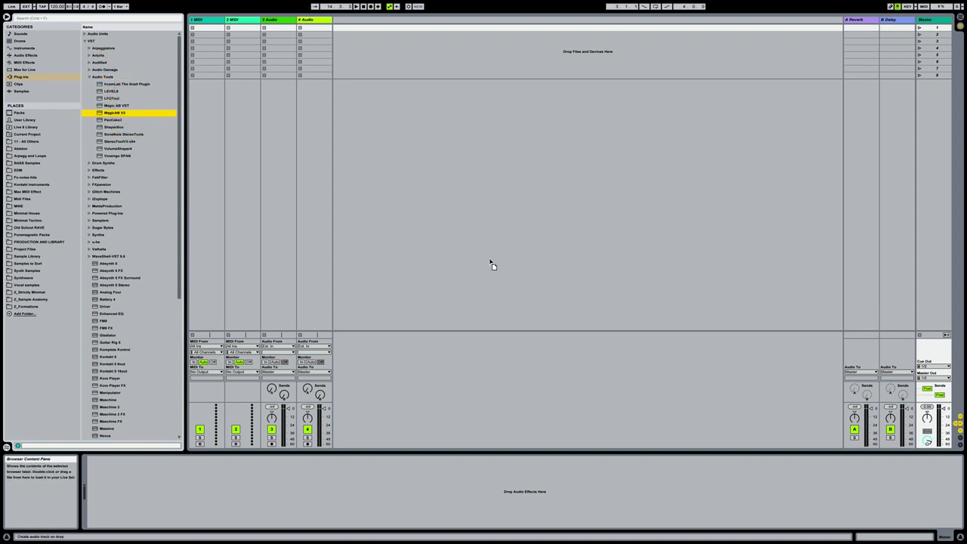
left_click(938, 351)
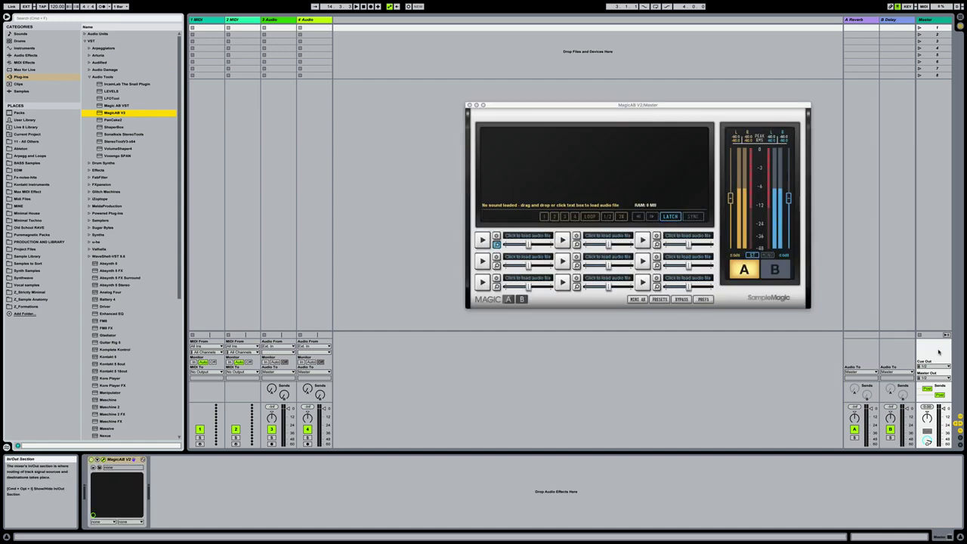
left_click(695, 27)
left_click_drag(695, 26, 713, 35)
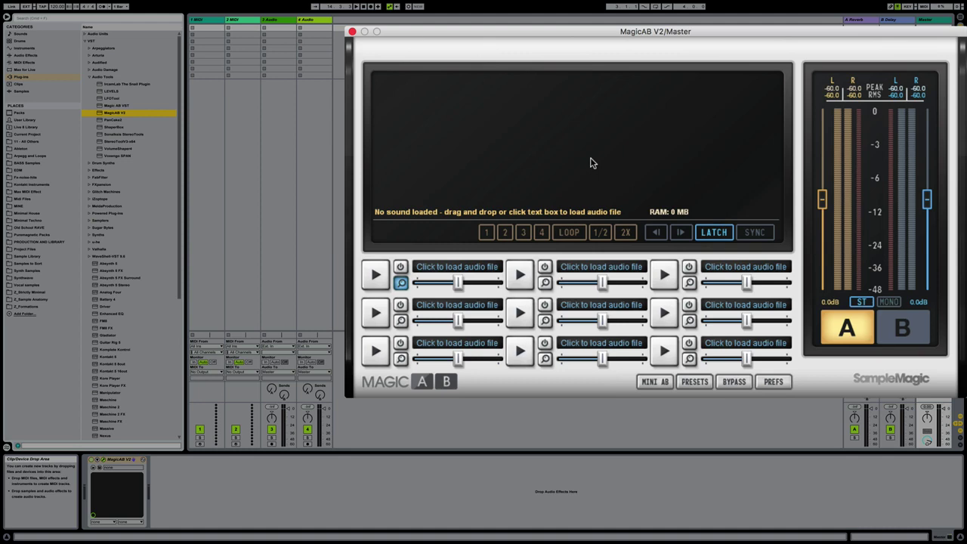
Step: Load AudioVirus - Ampera.mp3 from the reference tracks folder into MagicAB's first audio slot
left_click(456, 266)
left_click(568, 253)
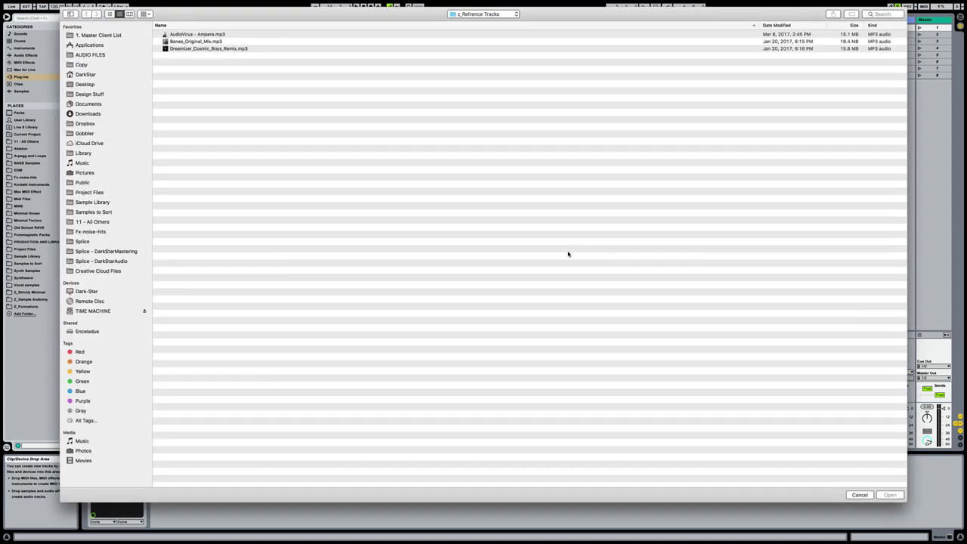
double_click(204, 35)
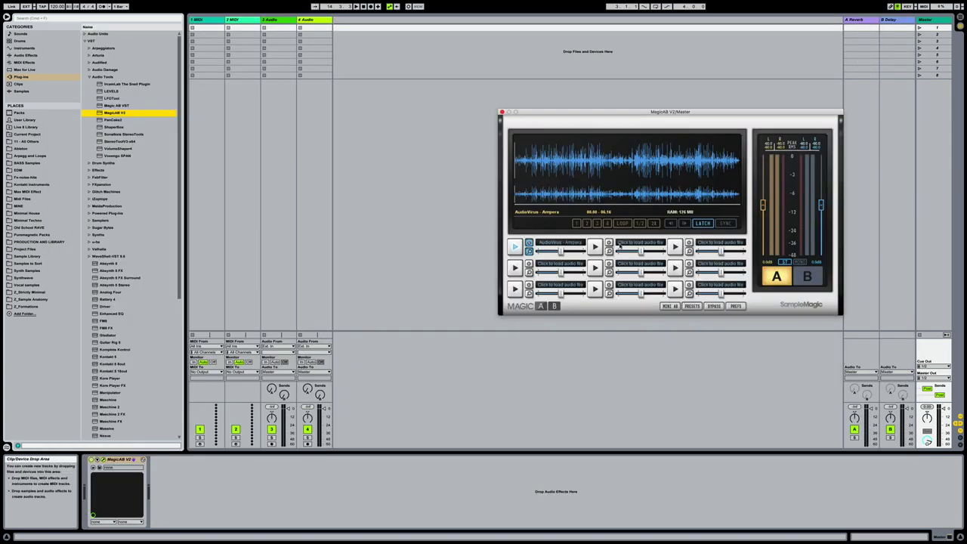
Step: Load Bones_Original_Mix.mp3 into the MagicAB slot directly below the Ampera track
left_click(559, 263)
left_click(559, 273)
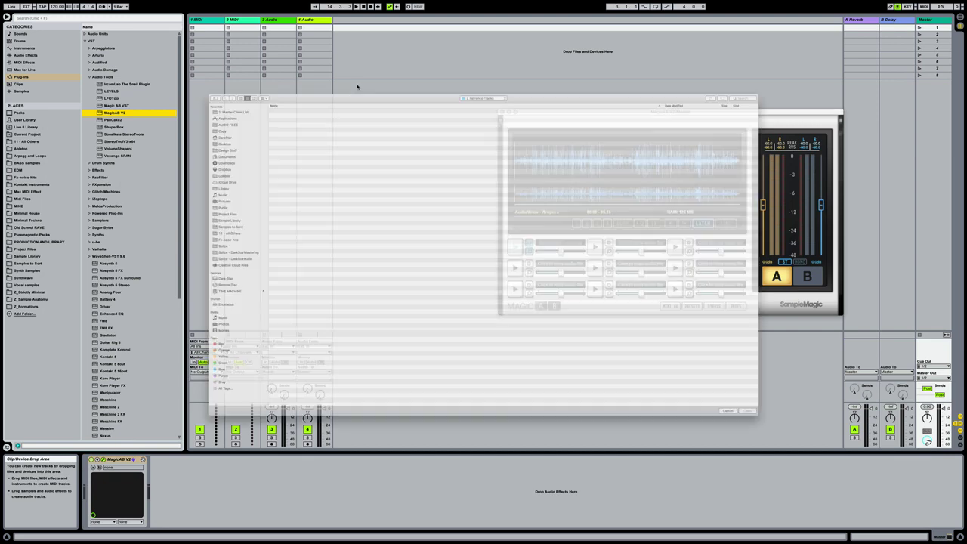
double_click(190, 43)
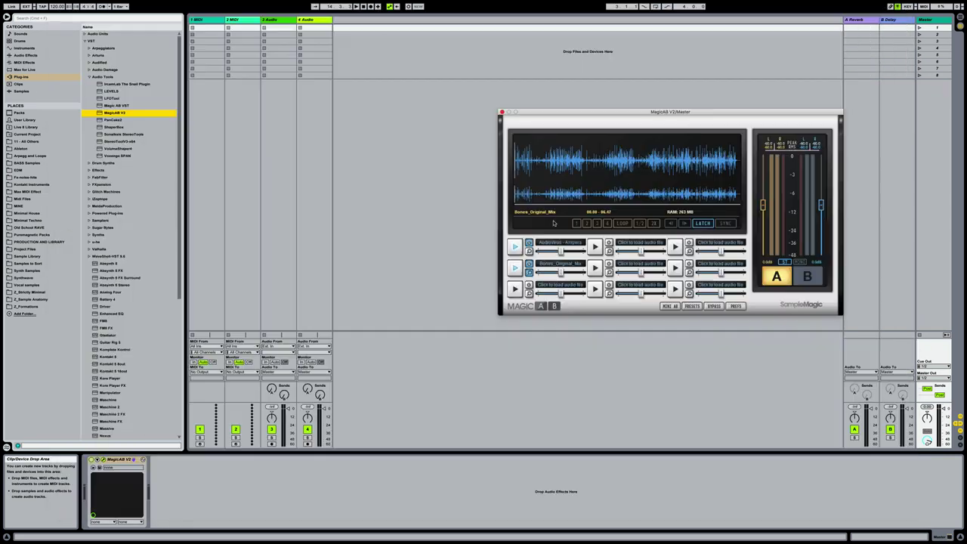
Step: Load Dreamizer_Cosmic_Boys_Remix.mp3 into the MagicAB slot directly below Bones_Original_Mix
left_click(560, 284)
left_click(562, 294)
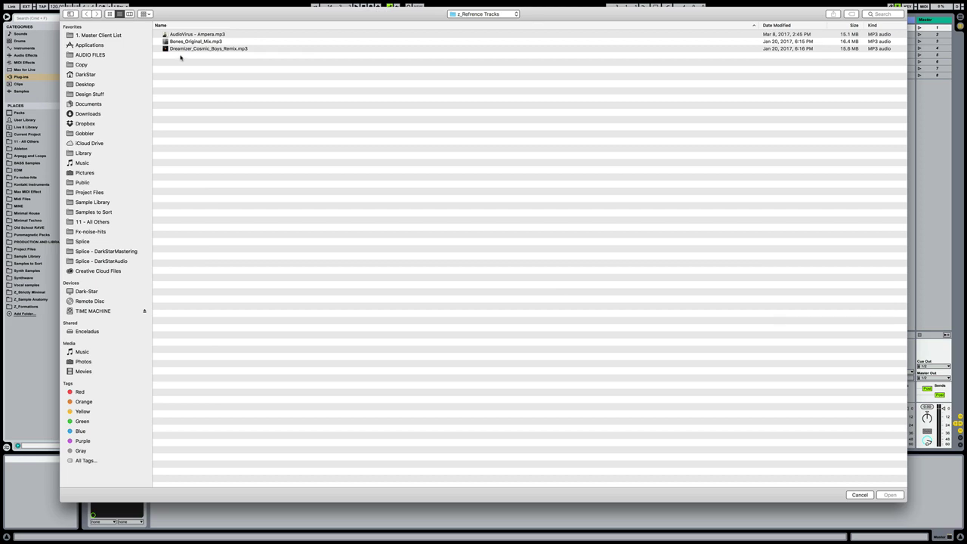
left_click(190, 47)
double_click(190, 47)
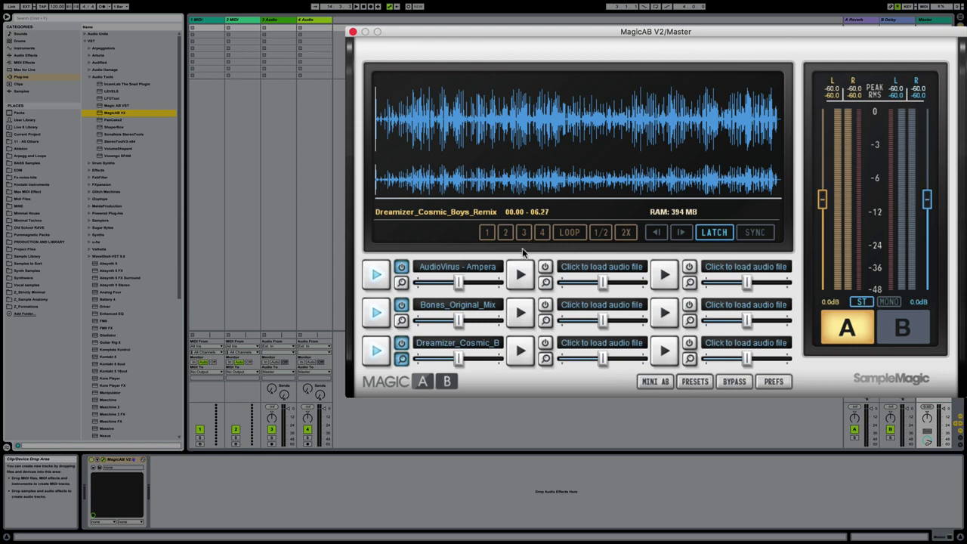
Step: Switch MagicAB's monitoring to B and start playback of the Dreamizer_Cosmic_Boys_Remix reference
left_click(376, 350)
left_click(376, 350)
left_click(914, 326)
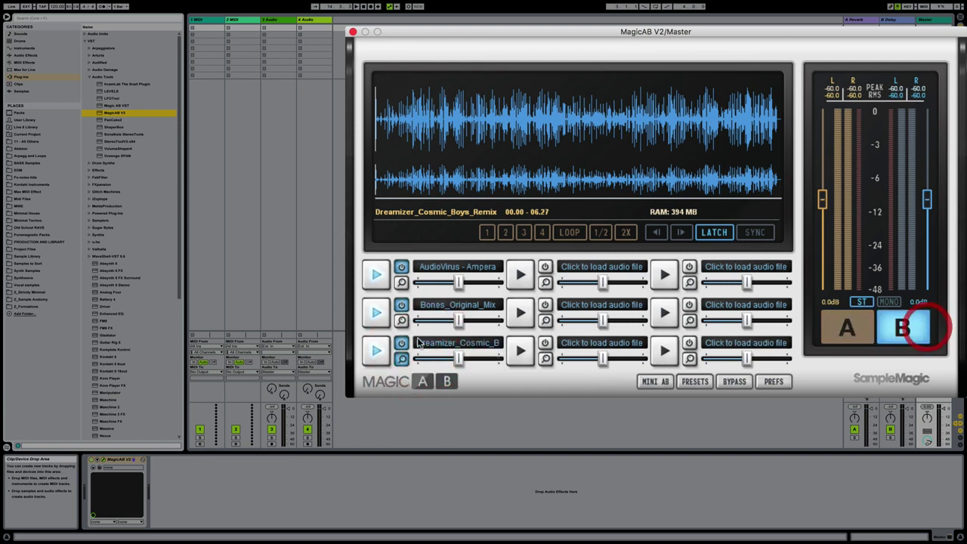
left_click(376, 349)
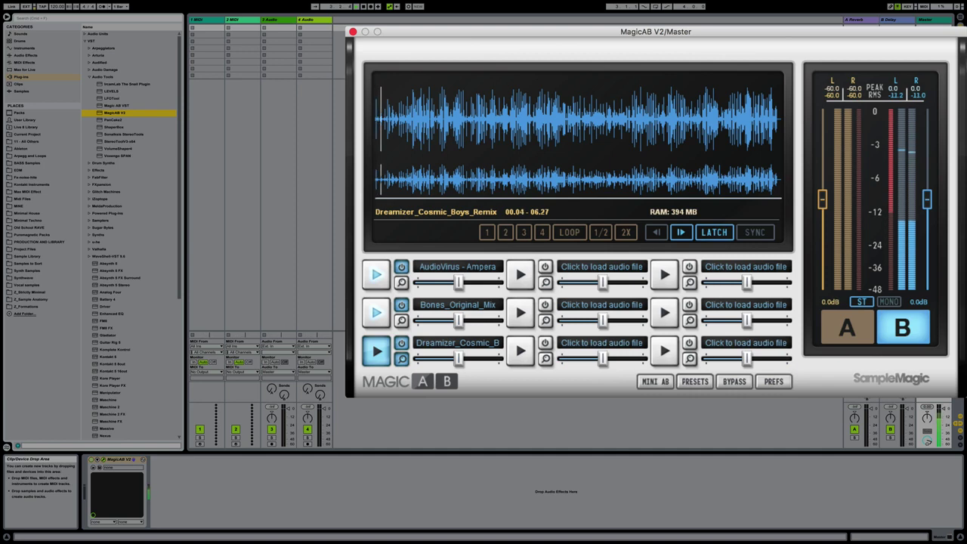
Step: Audition the Dreamizer_Cosmic_Boys_Remix at three successively later points in its waveform and stop playback
left_click(427, 126)
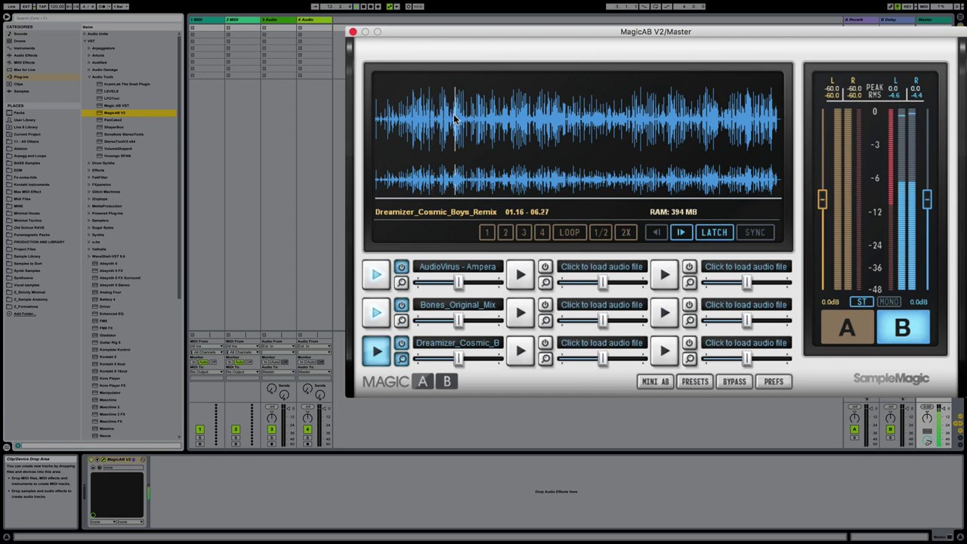
left_click(456, 119)
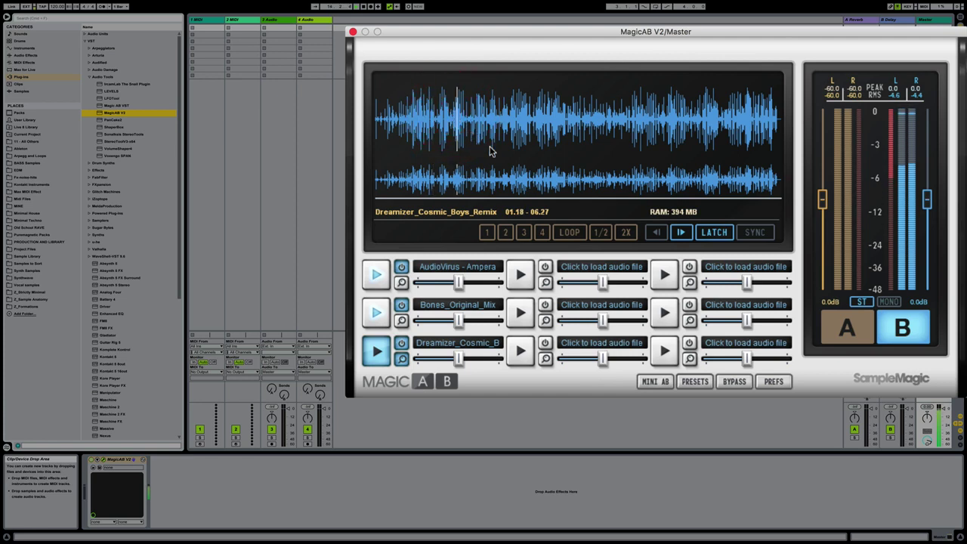
left_click(510, 115)
key("space")
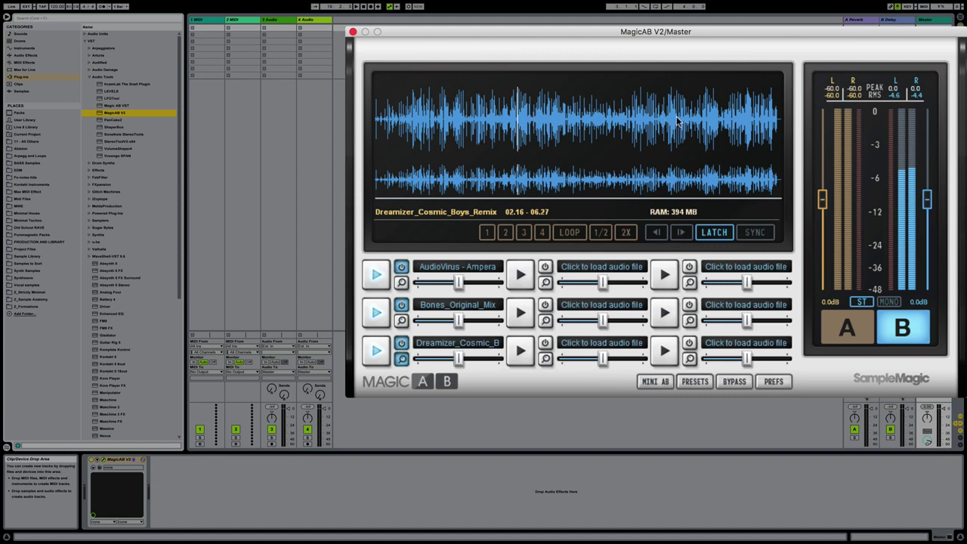
Step: Play the Bones_Original_Mix reference, audition its intro, quiet and loud sections up to about 3:02, and stop playback
left_click(377, 313)
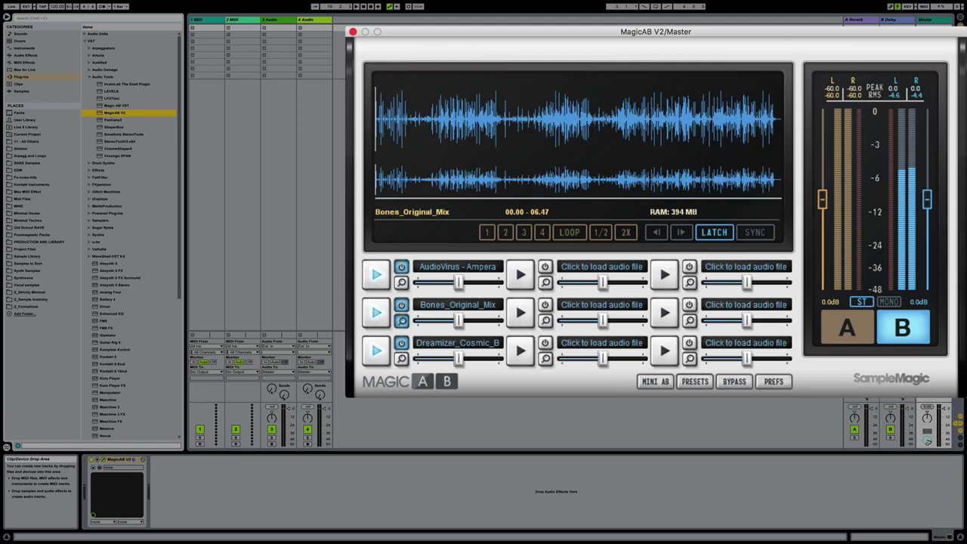
left_click(376, 313)
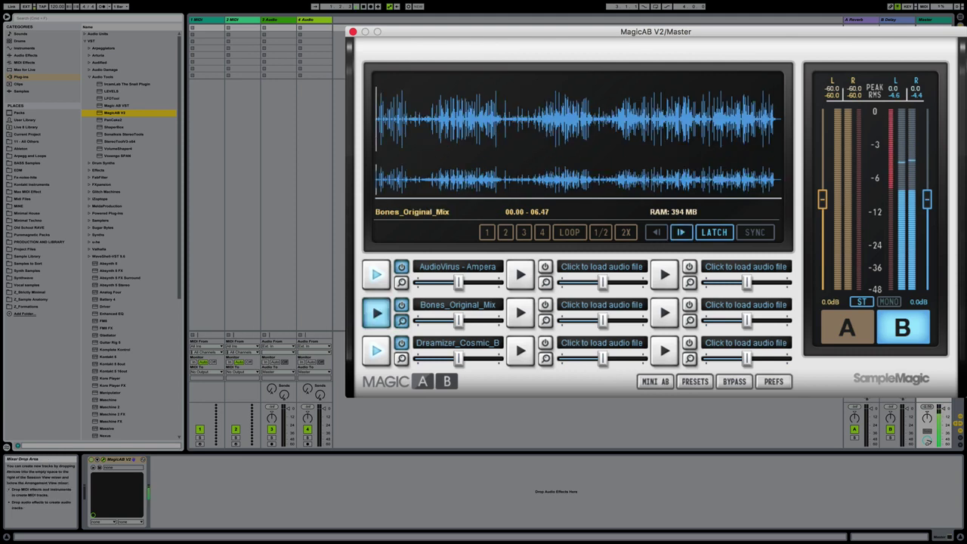
left_click(400, 132)
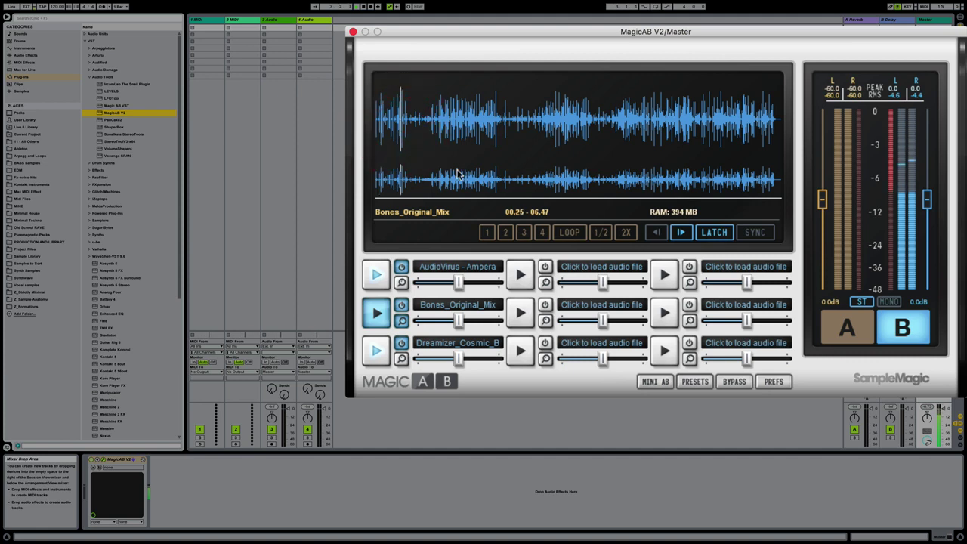
left_click(427, 135)
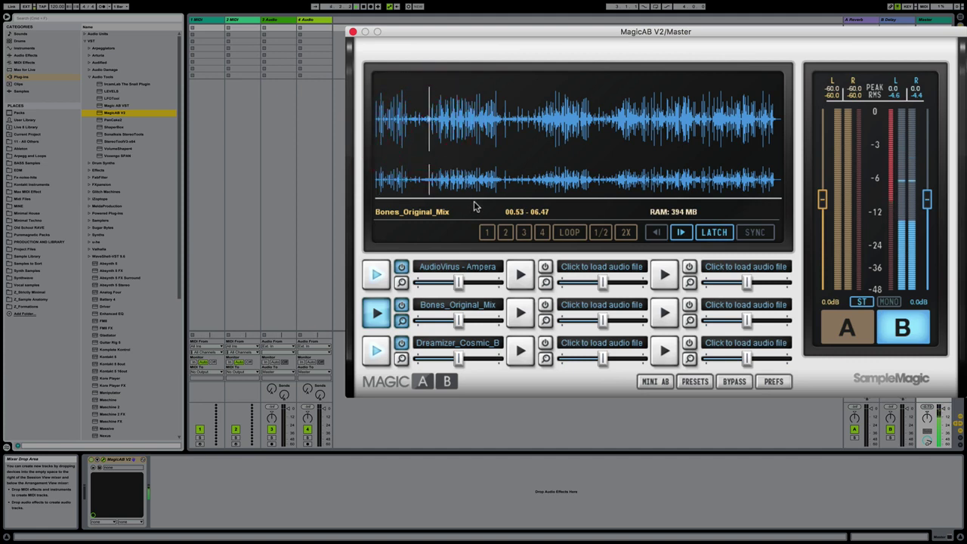
left_click(441, 126)
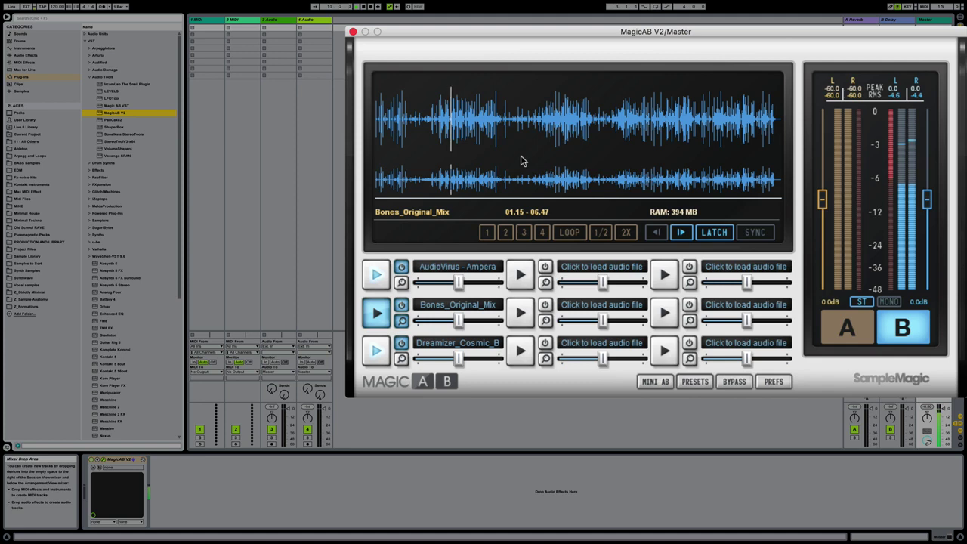
left_click(476, 129)
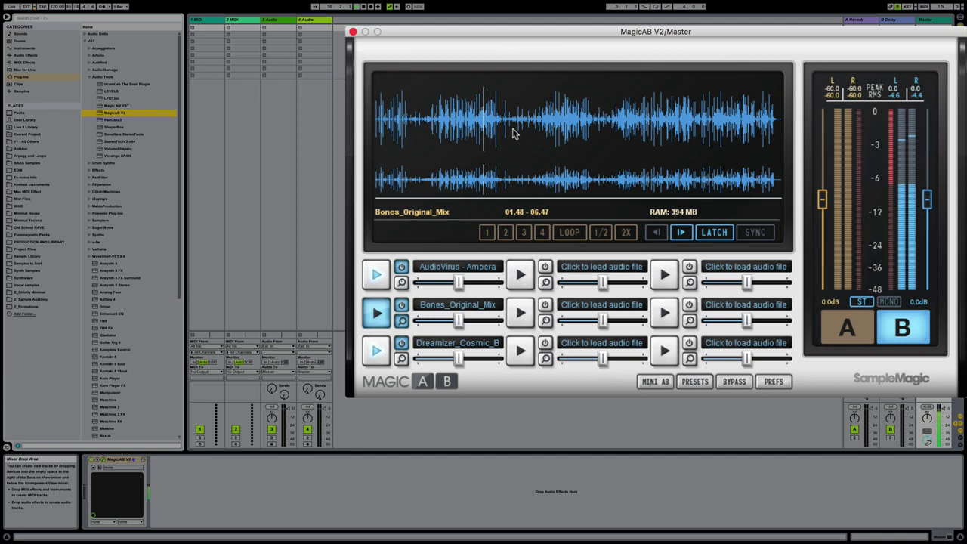
left_click(537, 123)
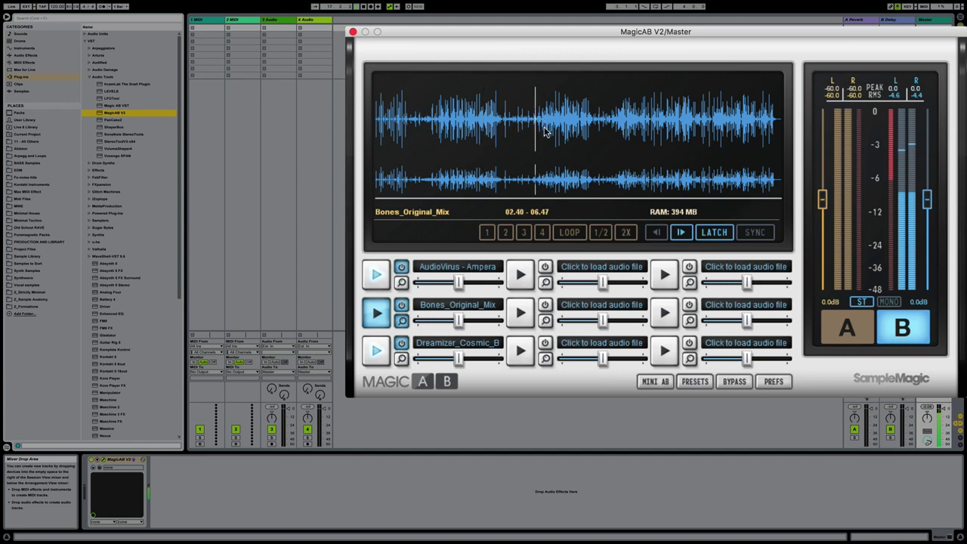
left_click(556, 117)
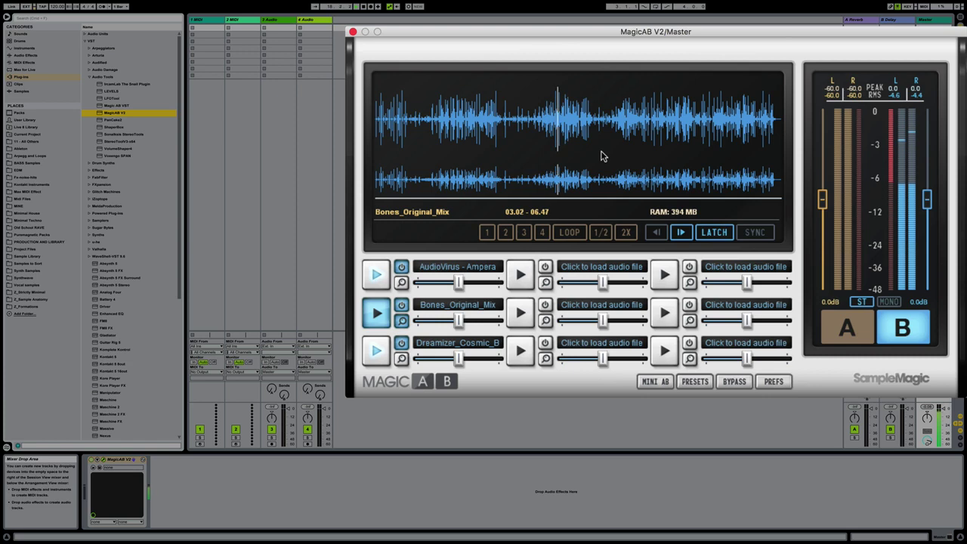
key("space")
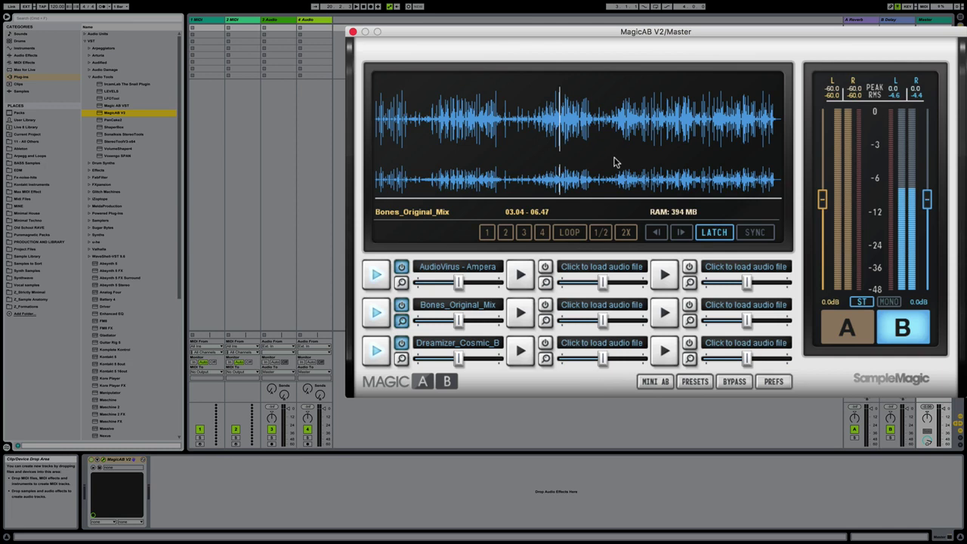
Step: Play the AudioVirus - Ampera reference, audition its sections from the intro up to about 4:10, and stop playback
left_click(376, 276)
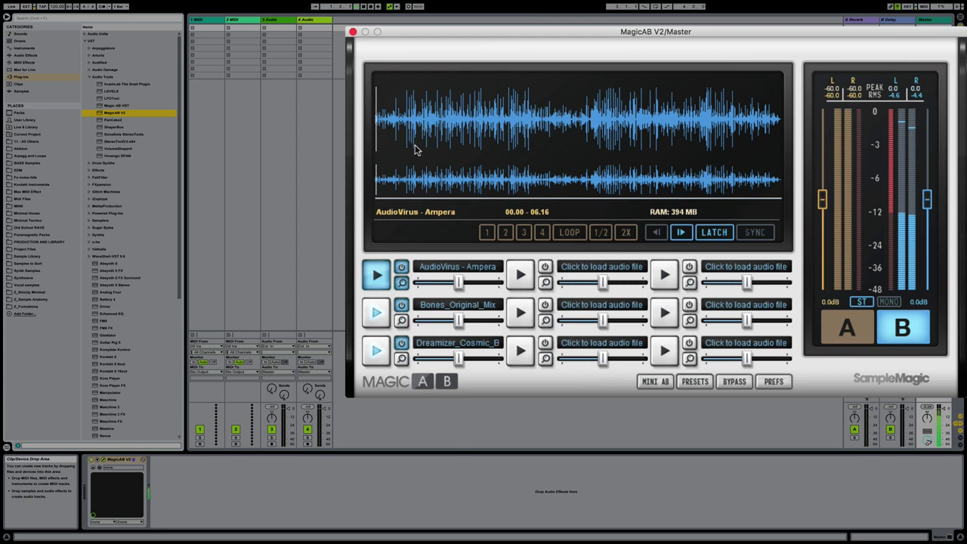
left_click(456, 121)
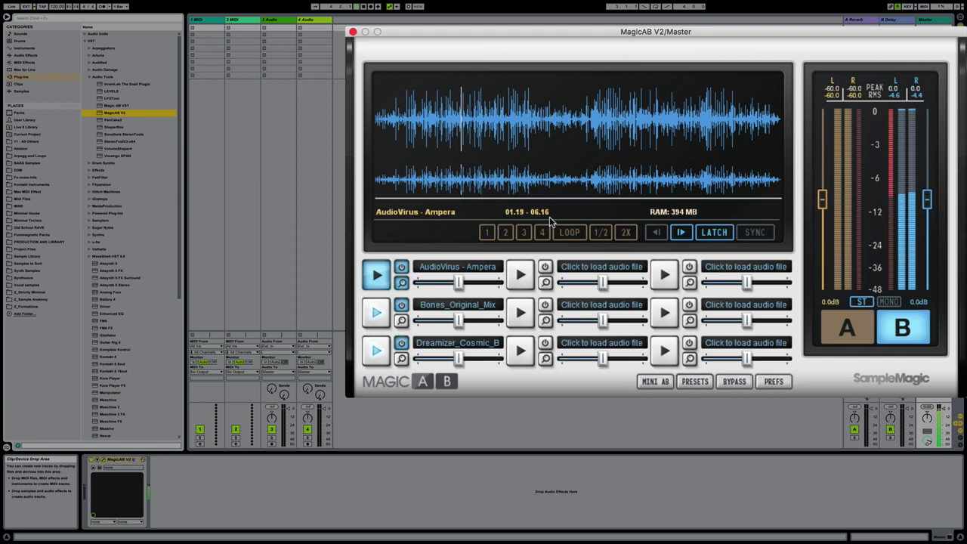
left_click(508, 128)
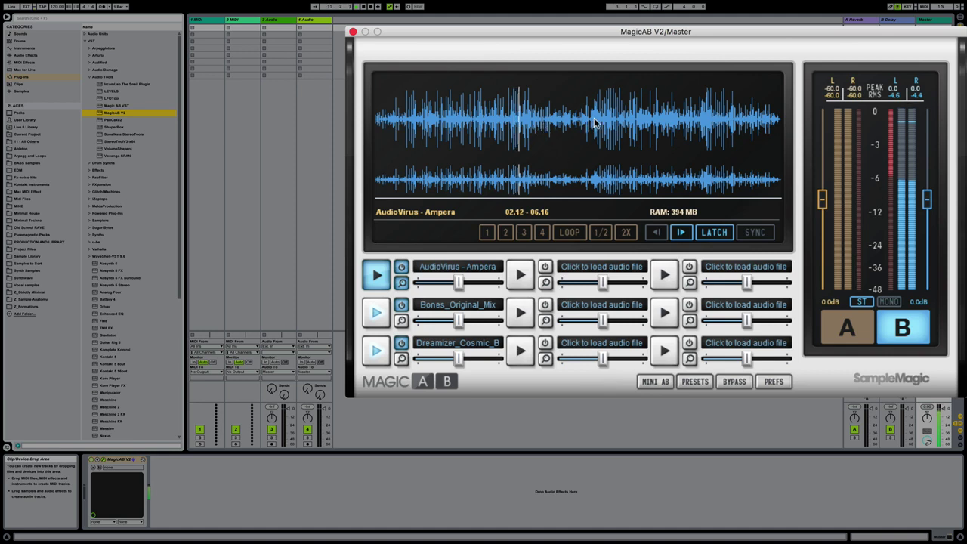
left_click(604, 109)
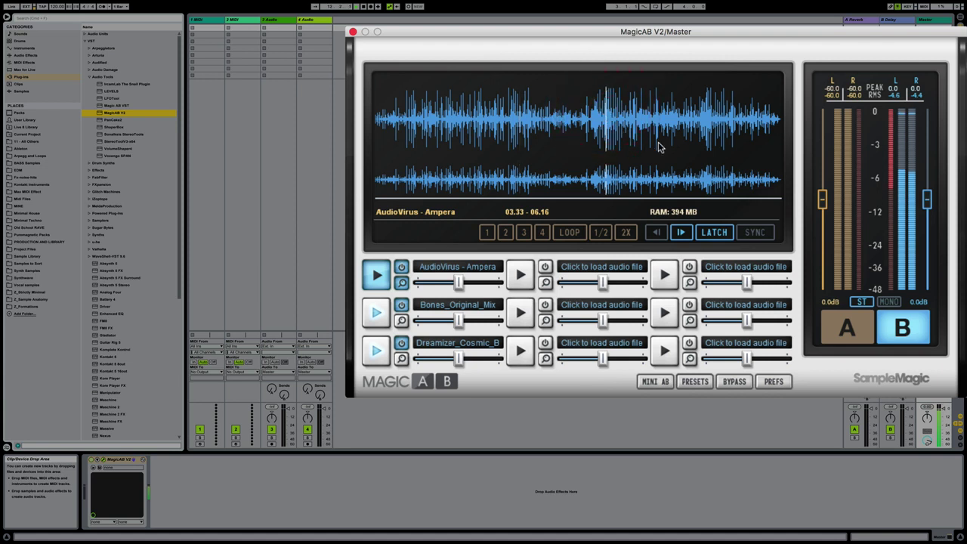
left_click(644, 120)
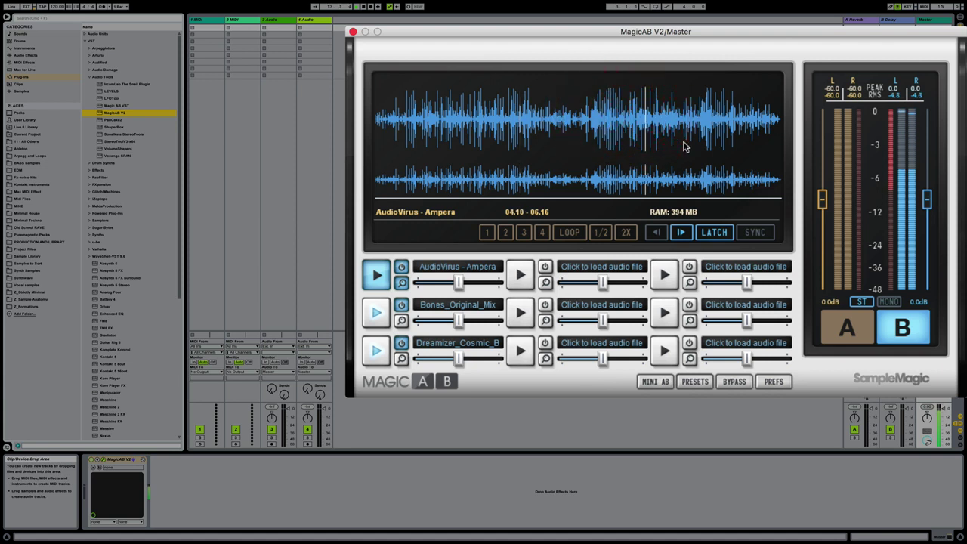
left_click(638, 120)
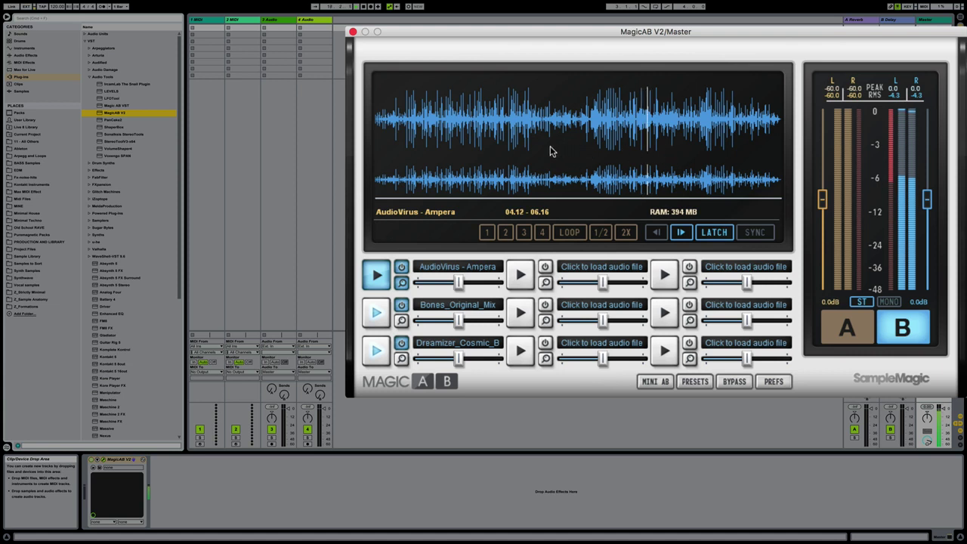
key("space")
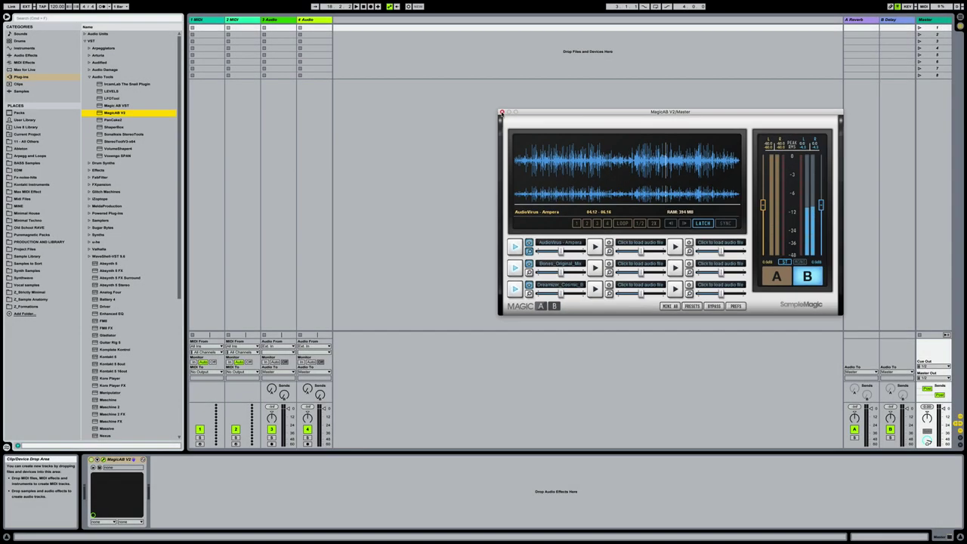
Step: Close the MagicAB V2 window and collapse the Audio Tools folder in the VST plug-in list
left_click(500, 112)
left_click(506, 142)
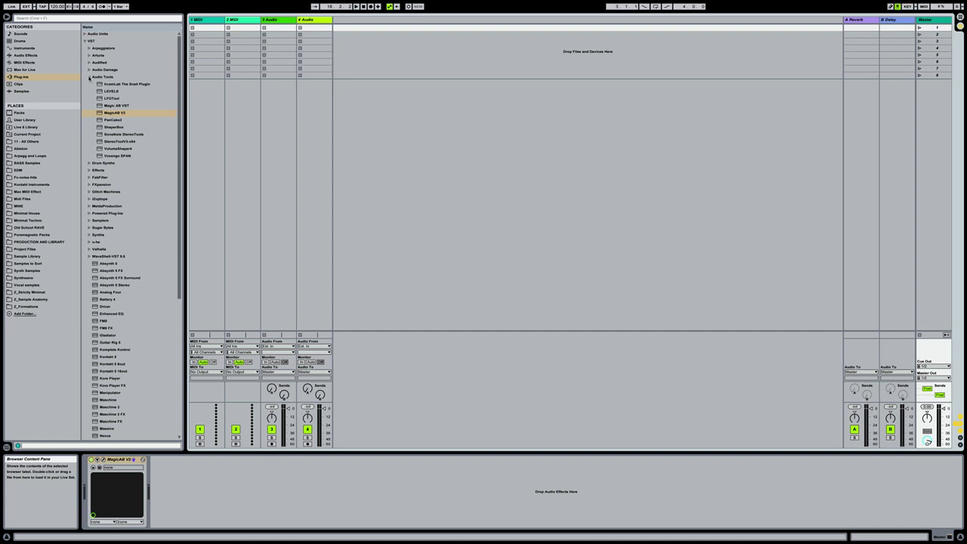
left_click(89, 77)
left_click(355, 176)
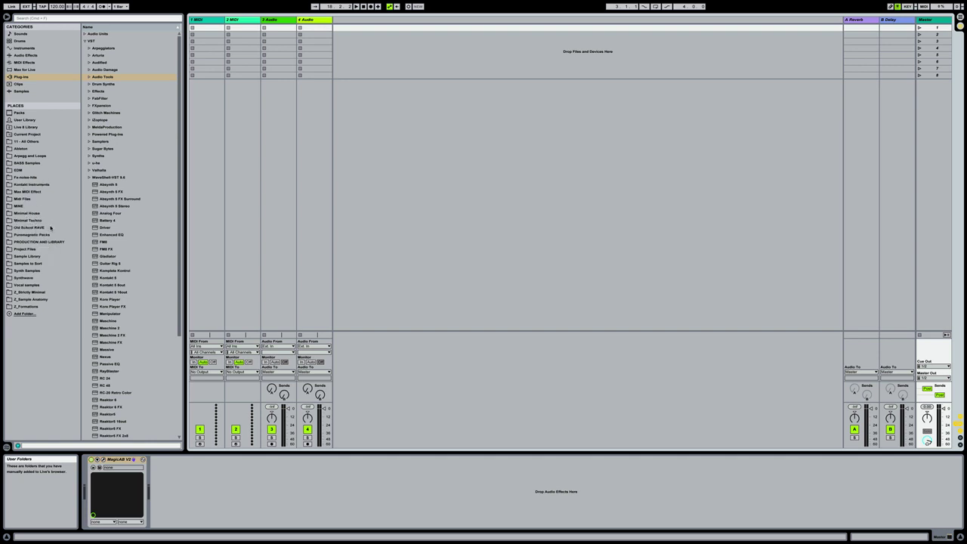
Step: Add the Sonic Academy folder from Sample Library to the browser's Places and move it directly below Current Project
left_click(27, 316)
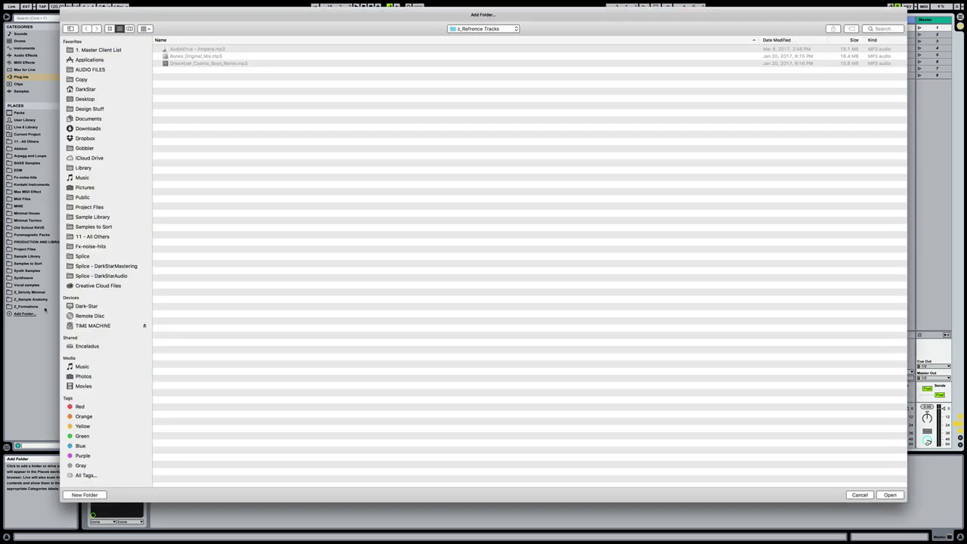
left_click(111, 216)
left_click(195, 121)
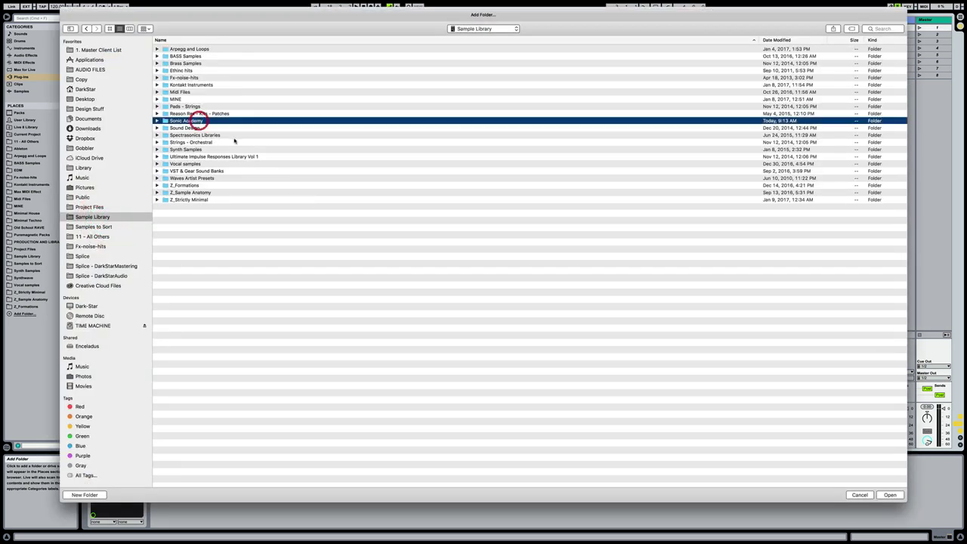
left_click(889, 495)
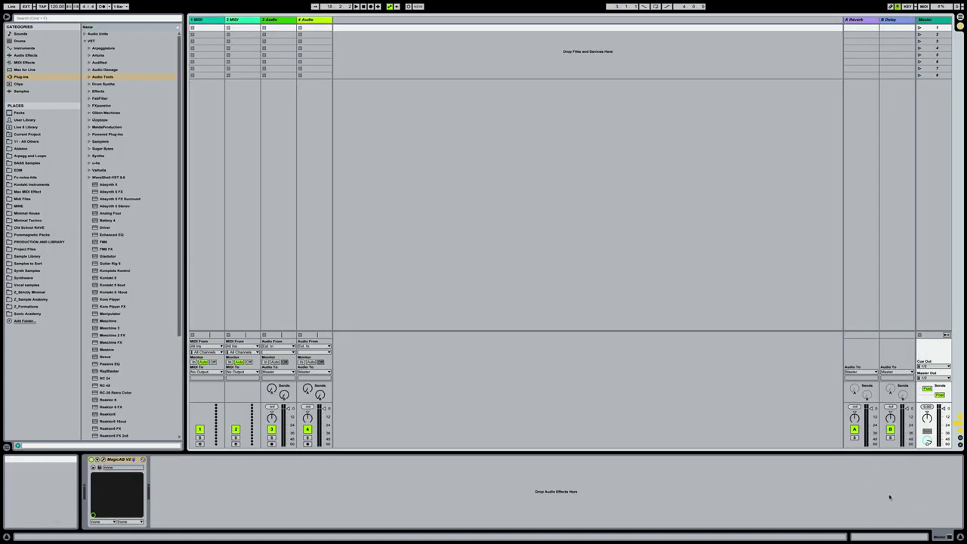
left_click(45, 313)
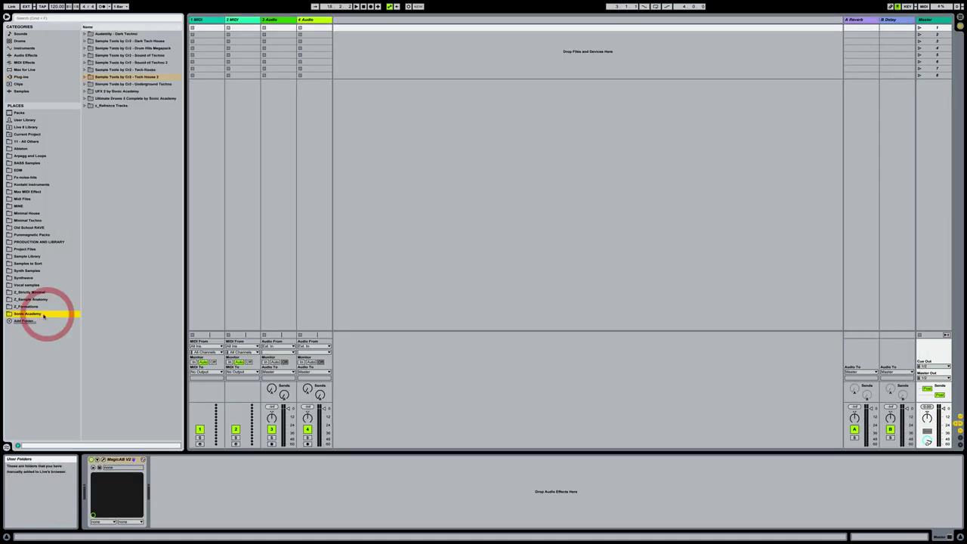
left_click_drag(33, 315, 39, 145)
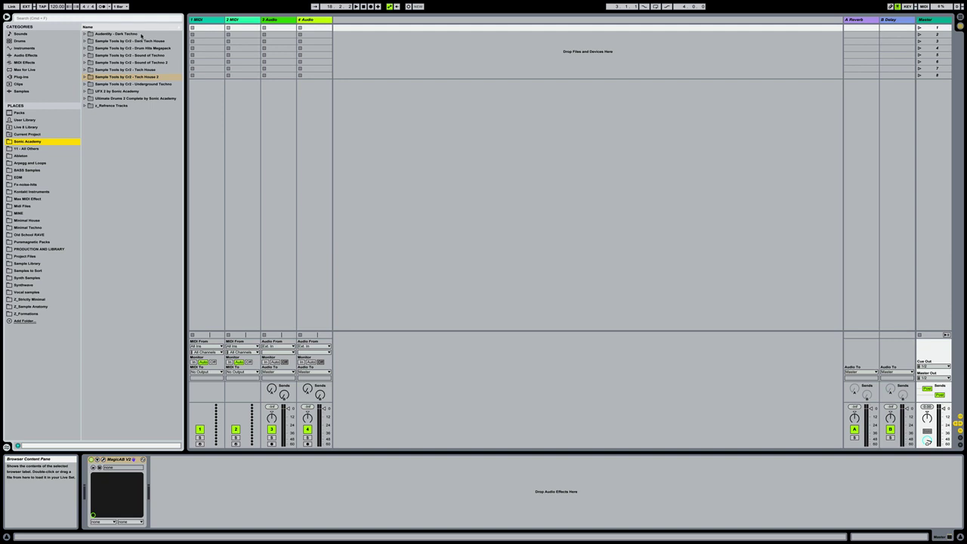
Step: Go through the sample pack folders inside Sonic Academy, from Audentity - Dark Techno to Ultimate Drums 2 Complete
left_click(144, 34)
left_click(157, 40)
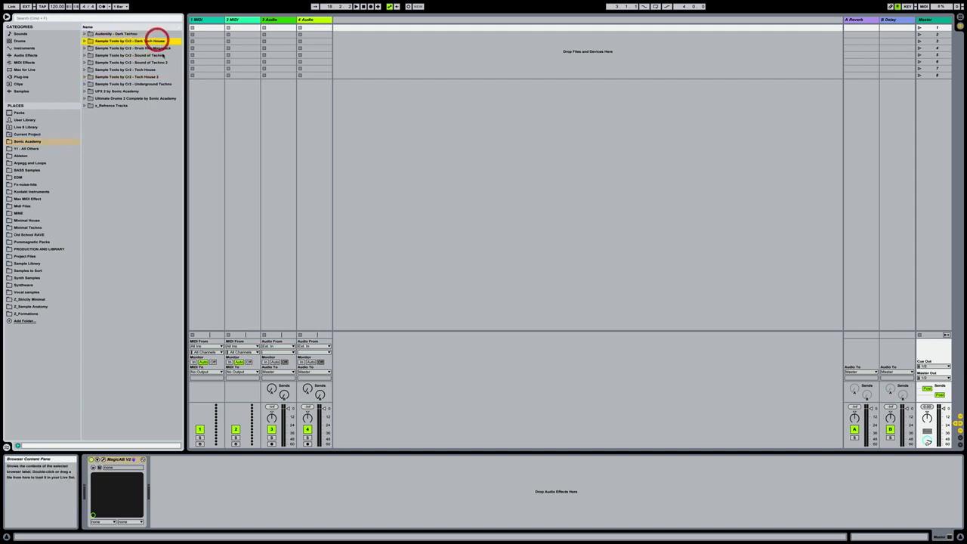
left_click(151, 47)
left_click(146, 55)
left_click(141, 62)
left_click(140, 70)
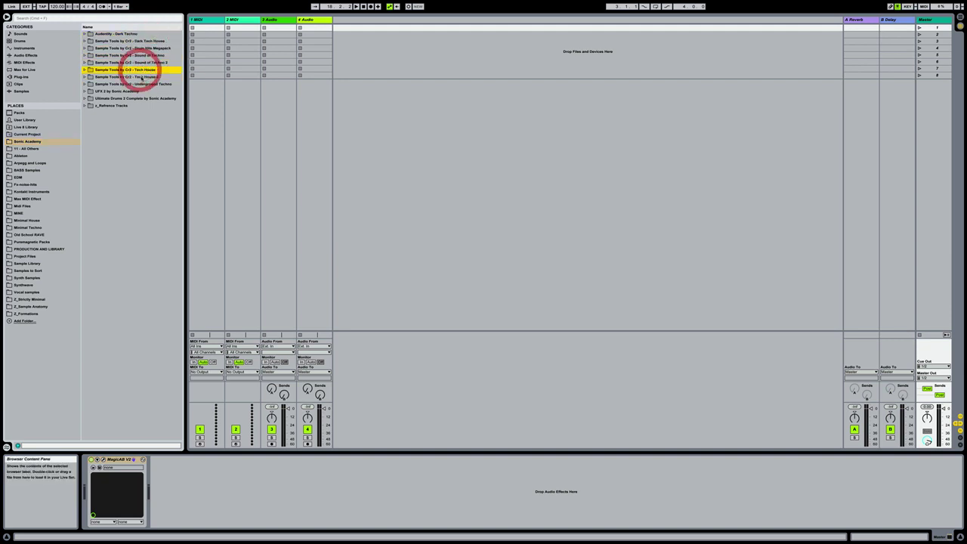
left_click(141, 77)
left_click(139, 84)
left_click(139, 91)
left_click(139, 98)
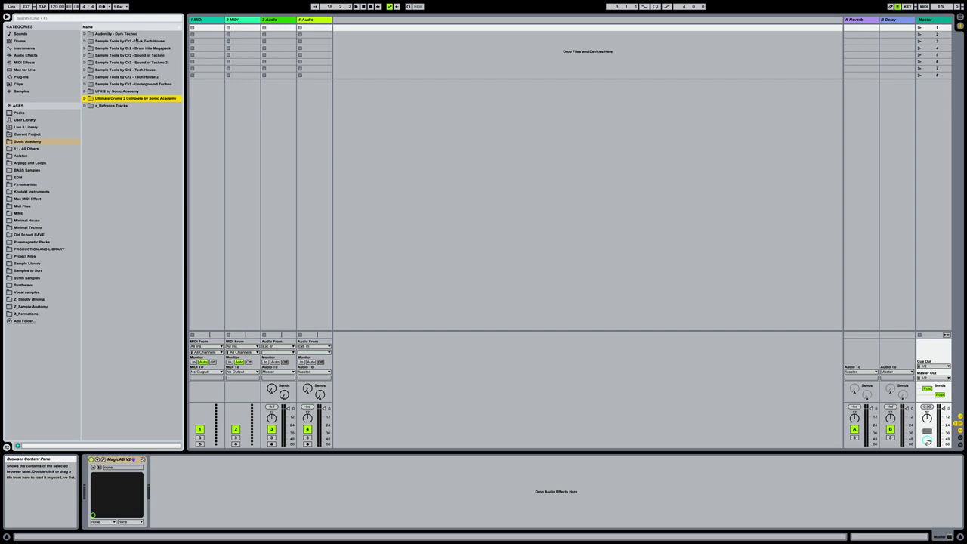
left_click(115, 34)
left_click(132, 42)
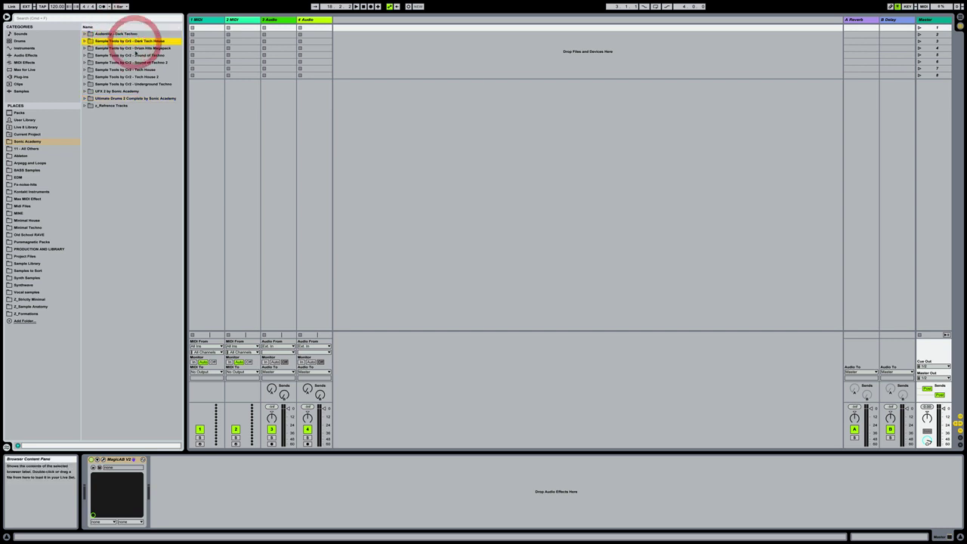
left_click(134, 48)
left_click(123, 56)
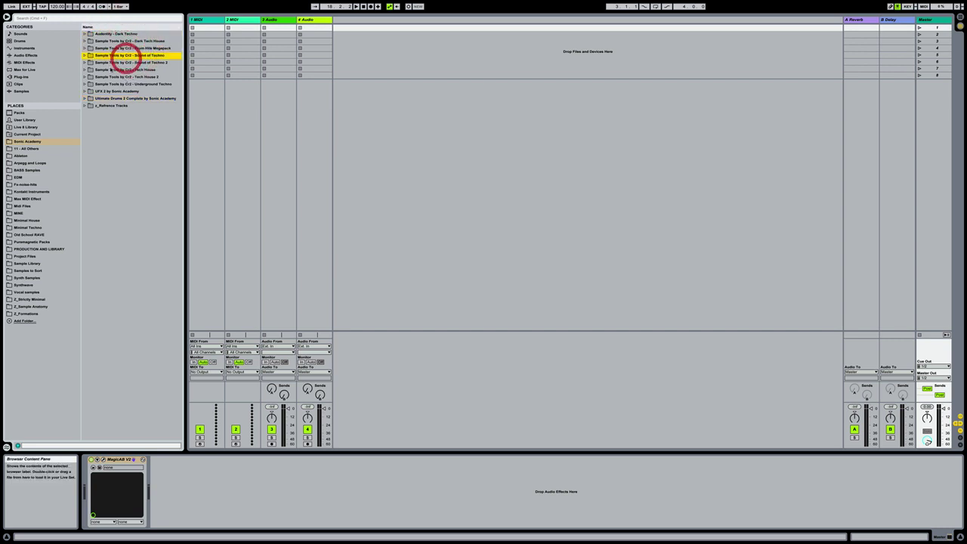
left_click(106, 63)
left_click(107, 70)
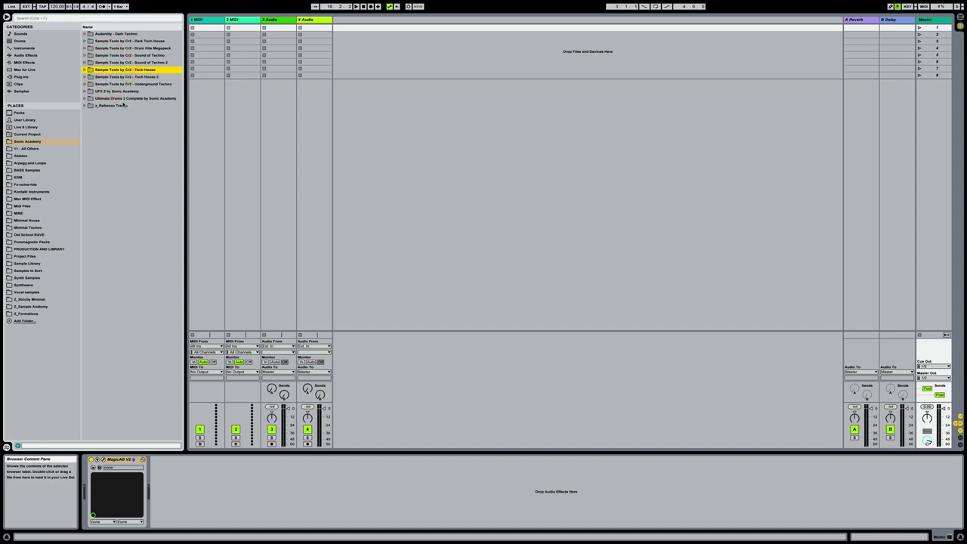
left_click(369, 134)
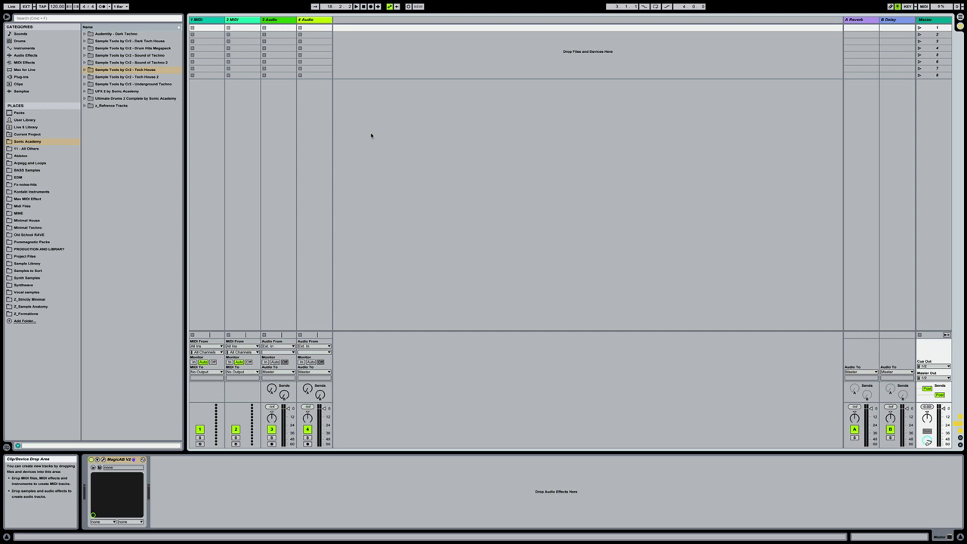
Step: Load the Reaktor 6 VST plug-in onto track 1 MIDI
left_click(34, 76)
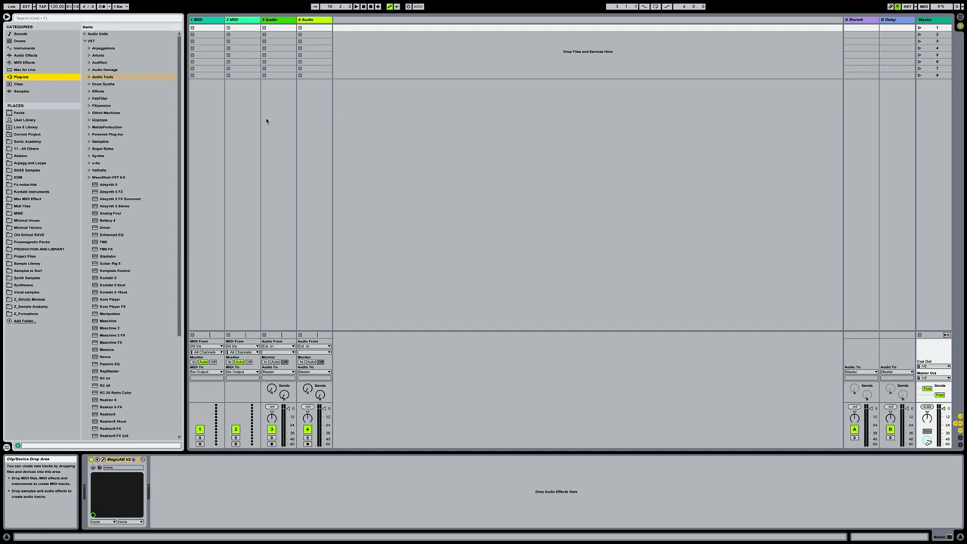
scroll(149, 221, "down", 5)
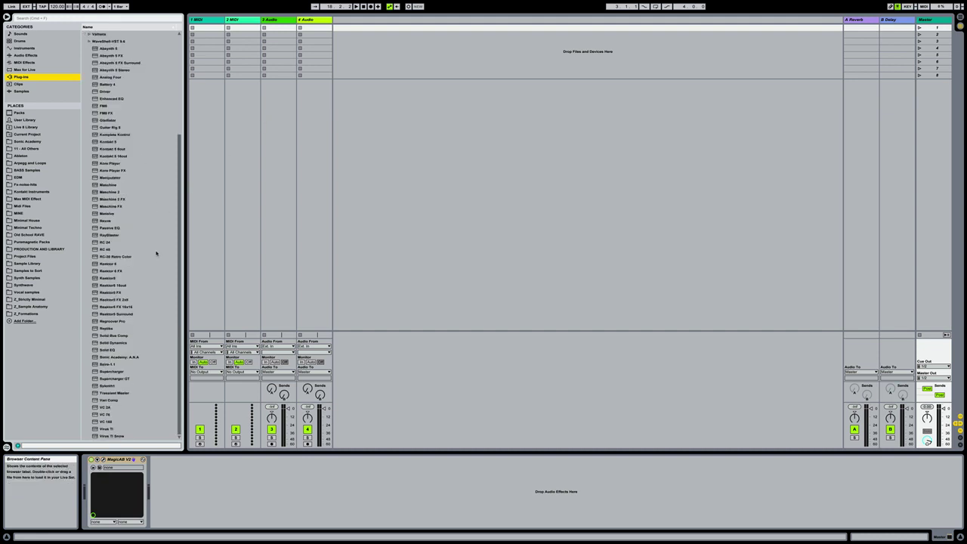
left_click_drag(142, 265, 213, 148)
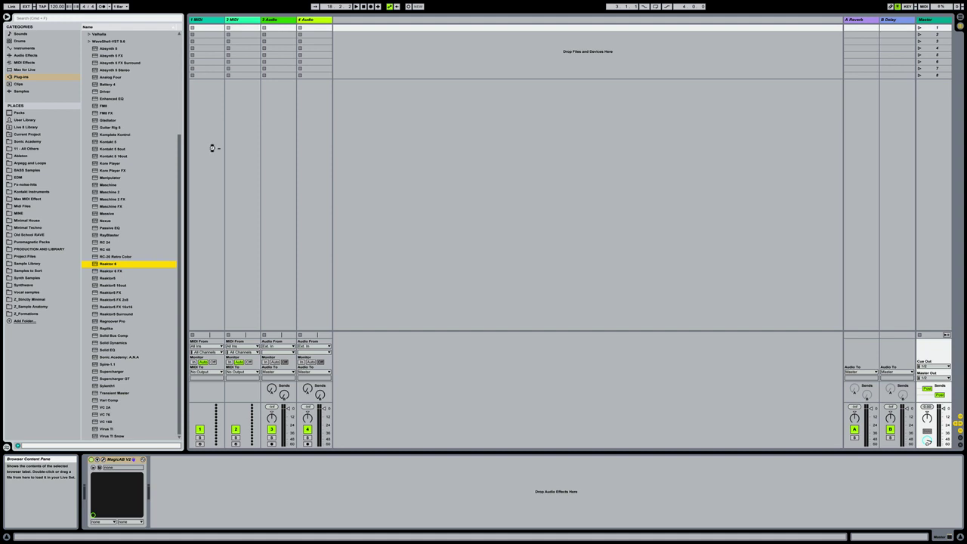
left_click_drag(213, 148, 213, 149)
Step: Load the Kontakt 5 VST plug-in onto track 2 MIDI
scroll(154, 197, "up", 3)
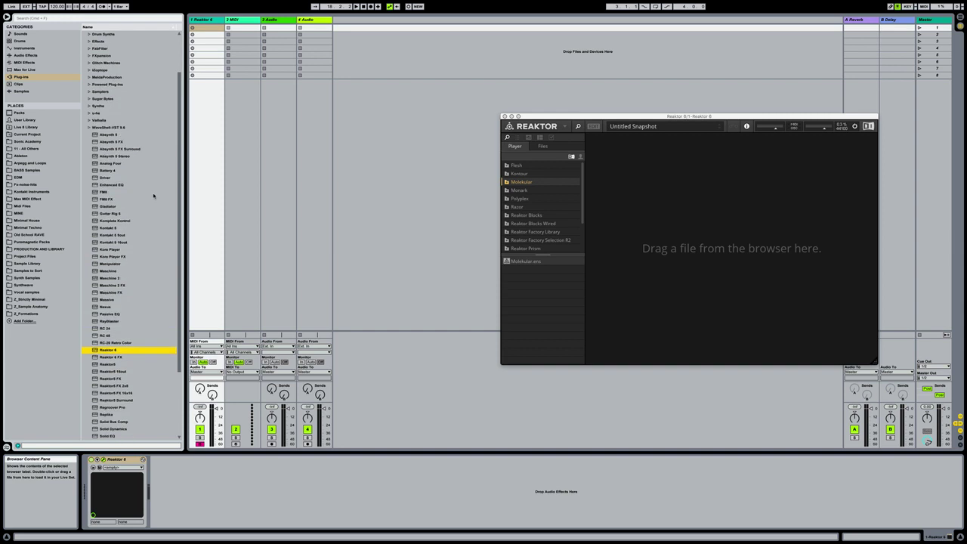
scroll(153, 196, "down", 1)
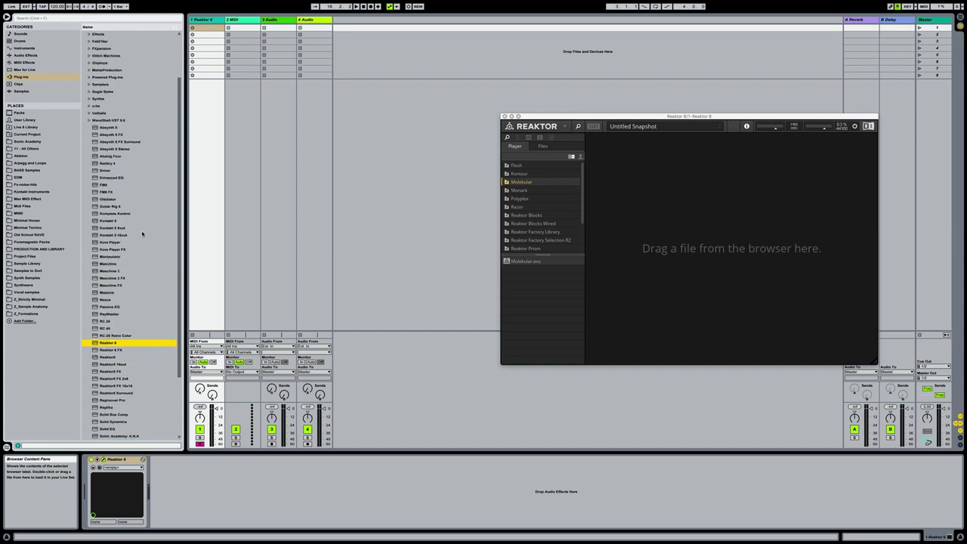
left_click_drag(141, 221, 244, 165)
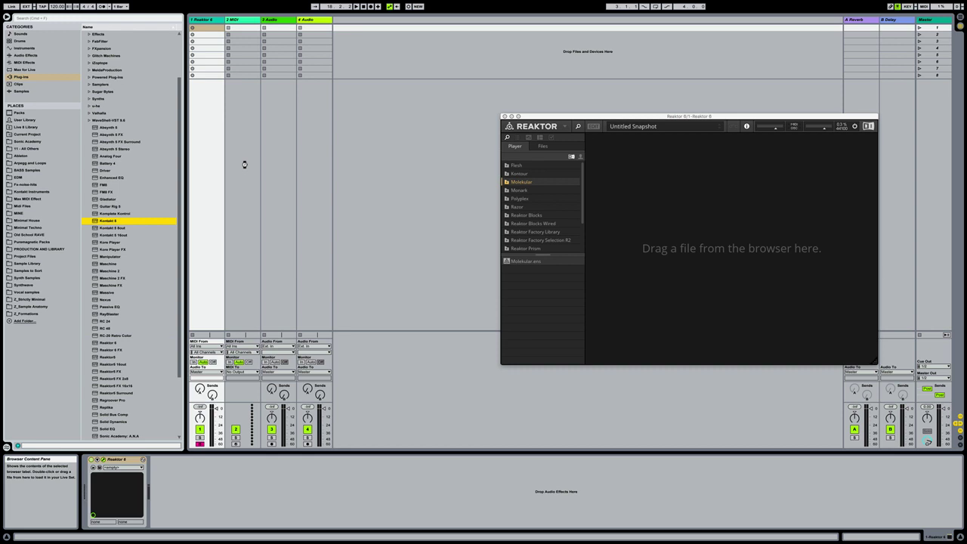
left_click_drag(244, 163, 244, 166)
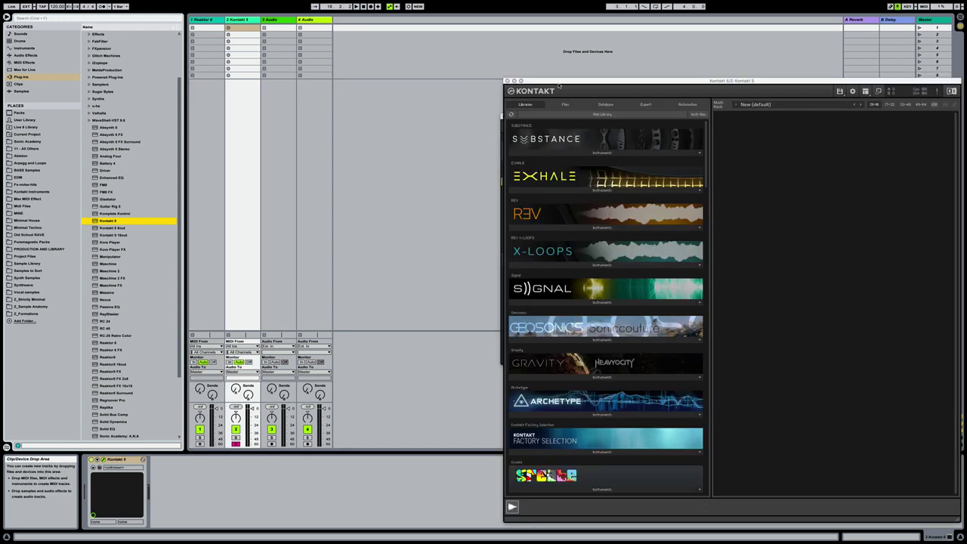
Step: Close the Kontakt 5 plug-in window and duplicate the Kontakt 5 track
left_click_drag(559, 83, 436, 28)
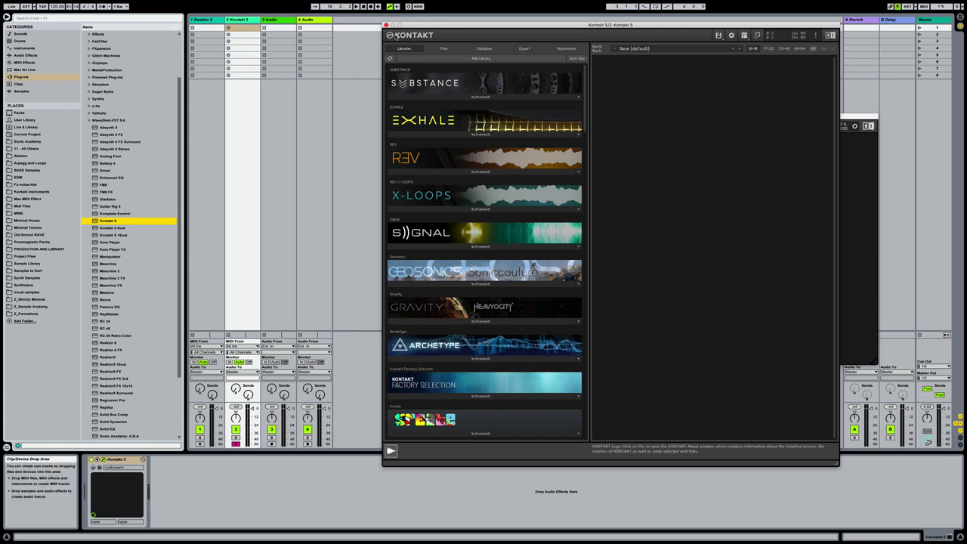
left_click(385, 25)
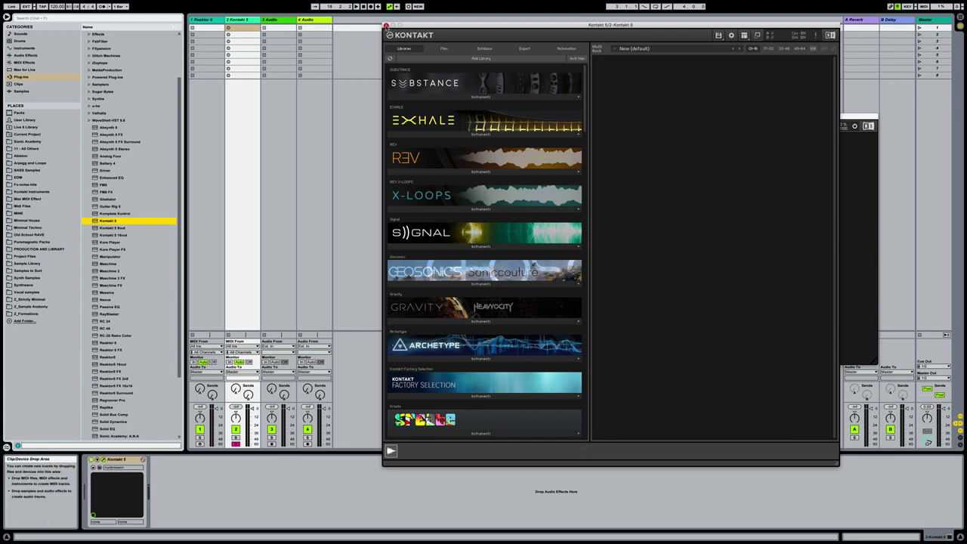
right_click(243, 20)
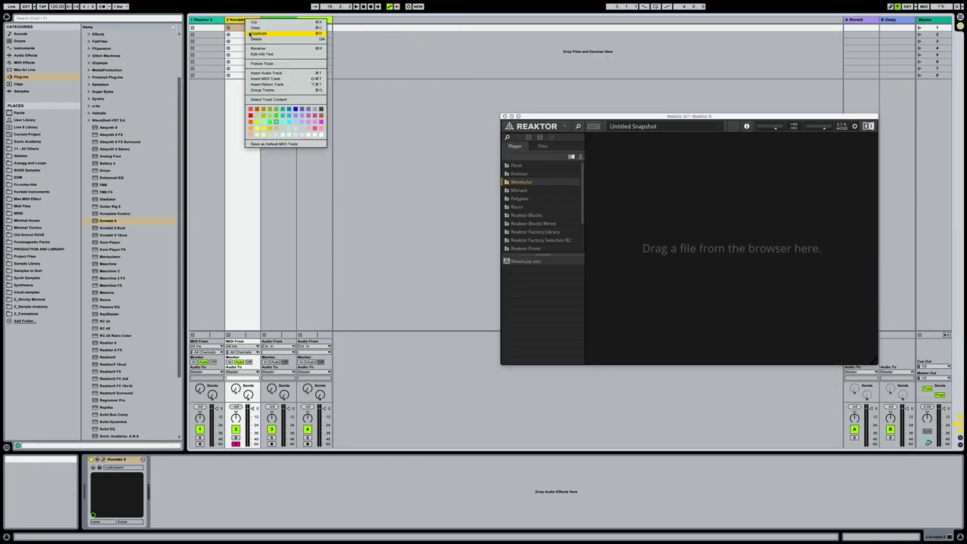
left_click(256, 34)
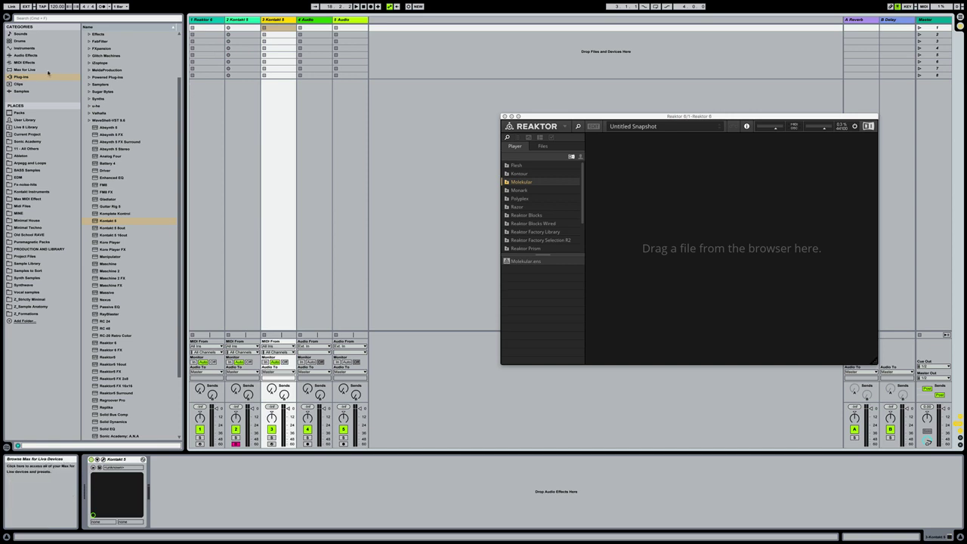
Step: Load the Komplete Kontrol VST.adg instrument rack into the empty area beside track 5 Audio as a new track
left_click(27, 48)
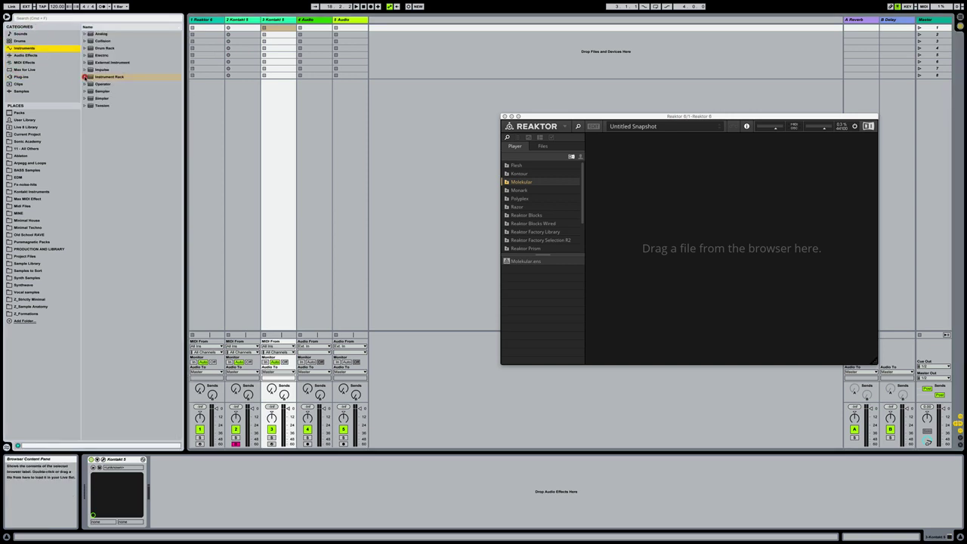
left_click(87, 77)
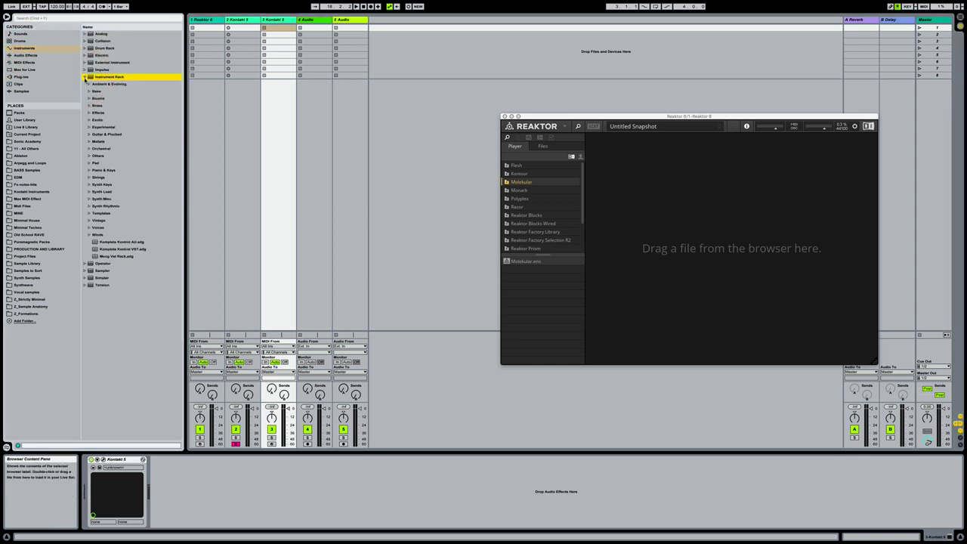
left_click(134, 250)
left_click_drag(122, 251, 397, 48)
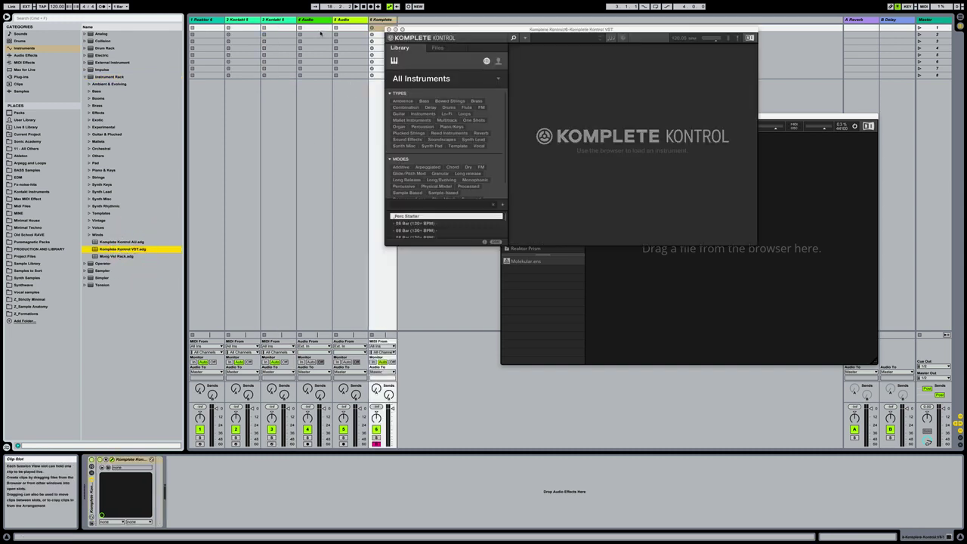
Step: Delete the two audio tracks, 4 Audio and 5 Audio, and close the Reaktor 6 plug-in window
left_click(309, 20)
left_click(343, 21)
right_click(345, 20)
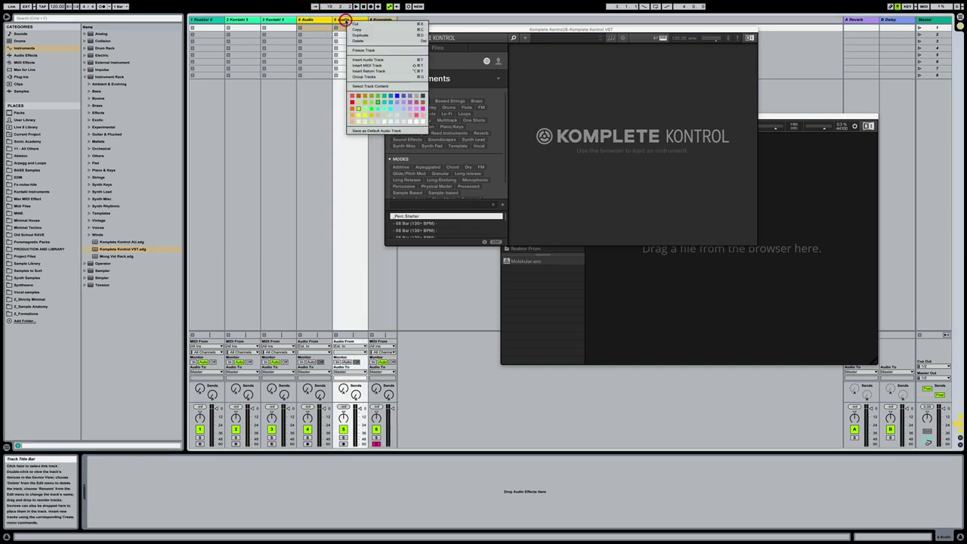
left_click(349, 35)
left_click(389, 29)
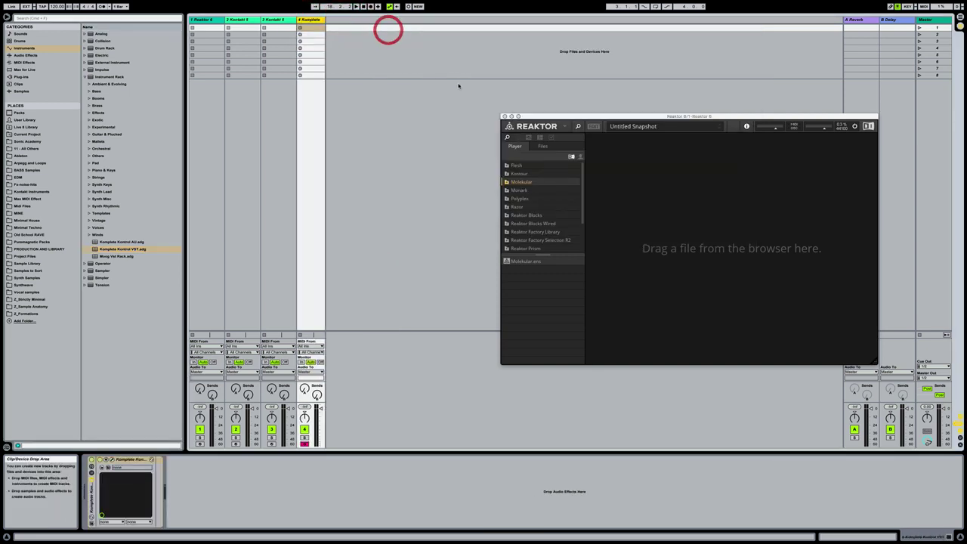
left_click(504, 116)
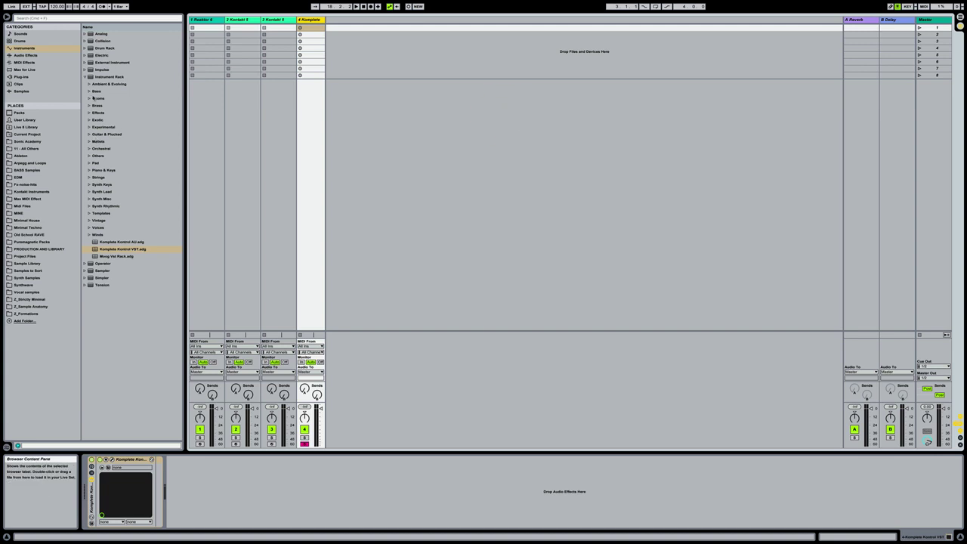
Step: Load the Kick 2 VST from the Drum Synths folder into the empty area beside the Komplete Kontrol track as a new track
left_click(84, 76)
left_click(39, 77)
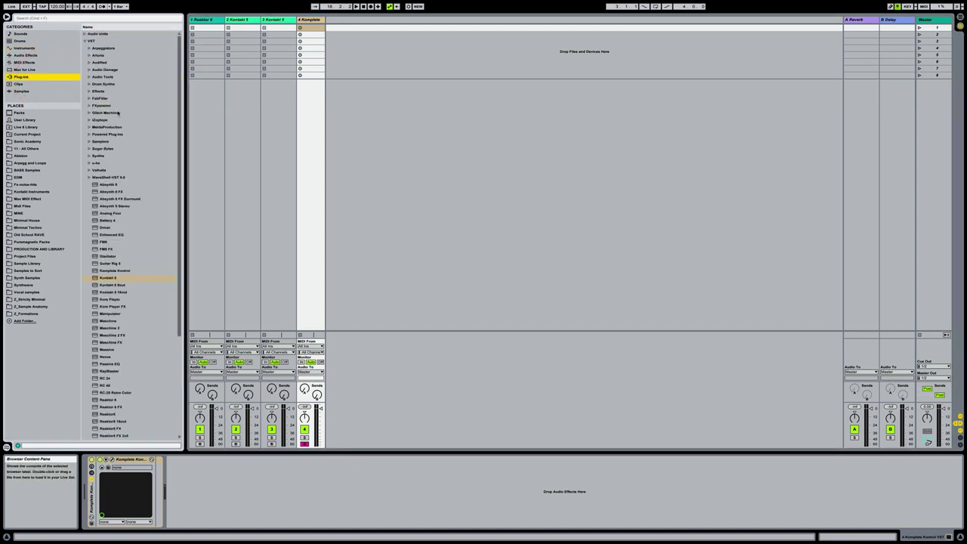
left_click(88, 83)
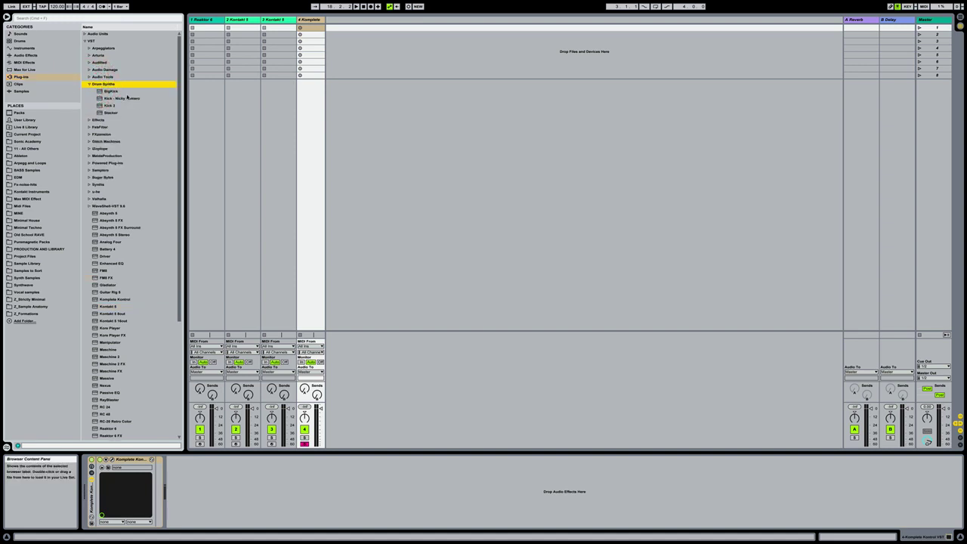
left_click_drag(118, 107, 352, 94)
Step: Widen the Kick 2 and Komplete Kontrol tracks to match the others and close the Kick 2 plug-in window
left_click(361, 21)
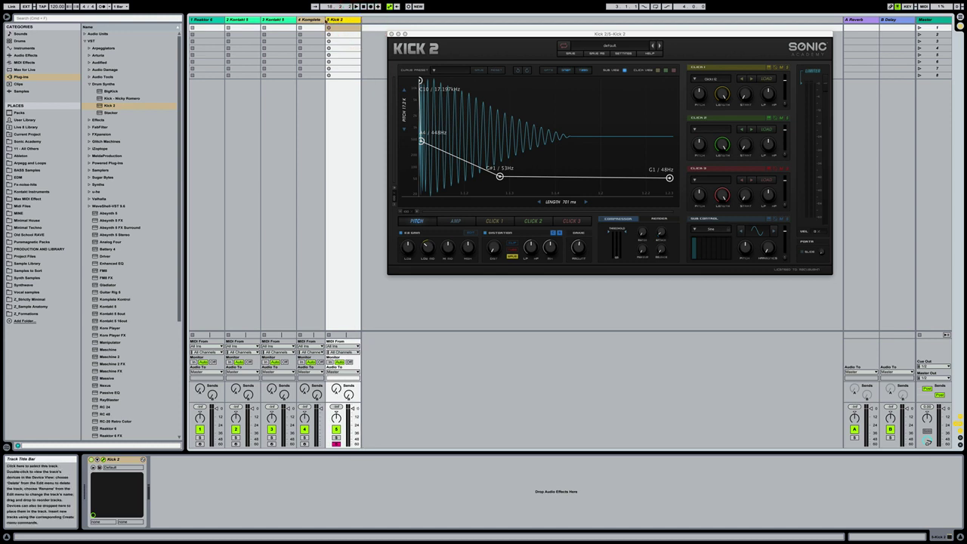
left_click(324, 21)
left_click_drag(324, 23, 332, 23)
left_click(349, 21)
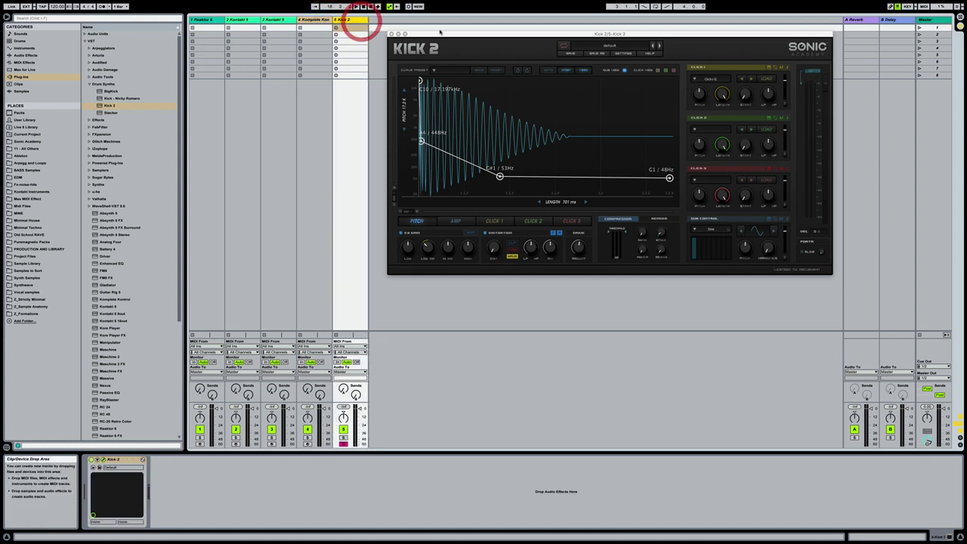
left_click_drag(440, 36, 472, 21)
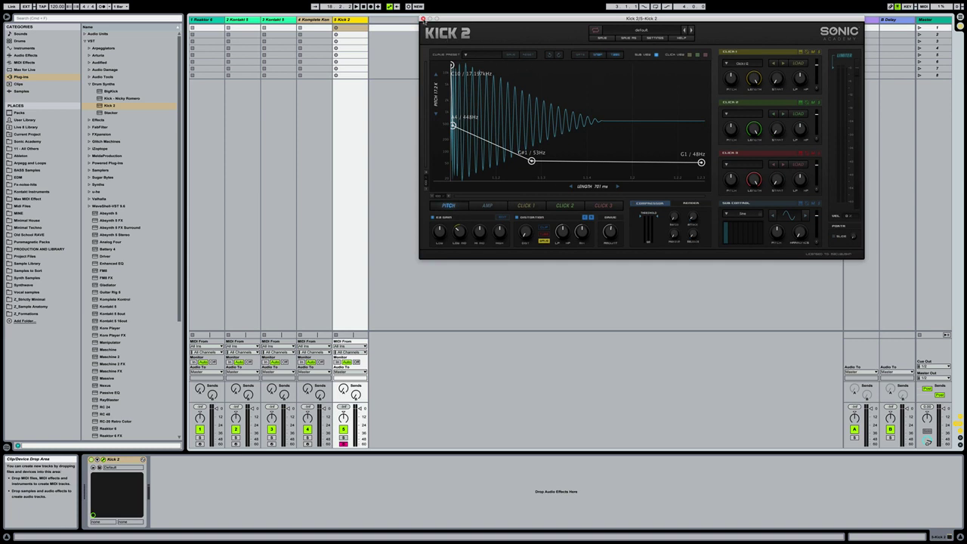
left_click(423, 19)
Step: Load the Sonic Academy A.N.A VST into the empty area beside the Kick 2 track as a new track
scroll(130, 302, "down", 8)
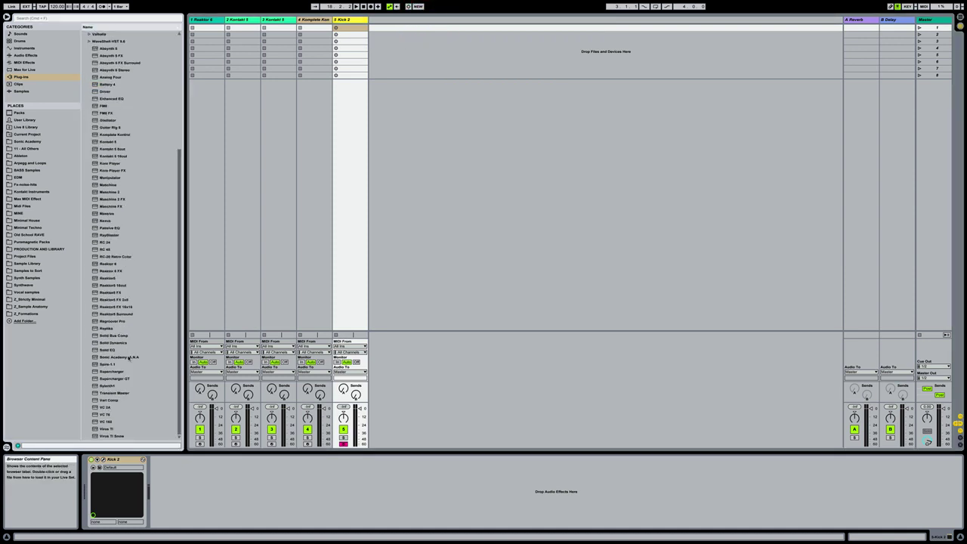
left_click(130, 358)
left_click_drag(130, 358, 421, 233)
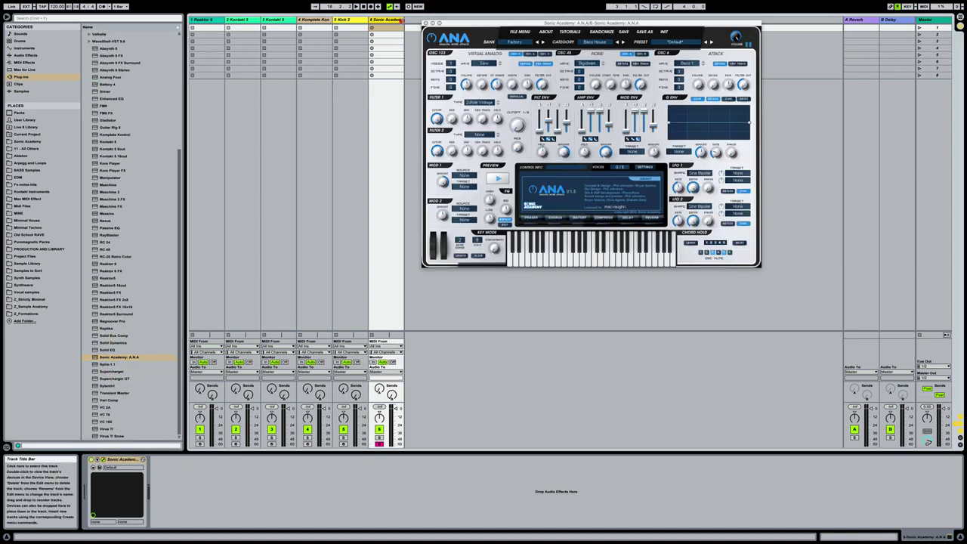
Step: Duplicate the Sonic Academy A.N.A track and close its plug-in window
right_click(394, 20)
left_click(407, 40)
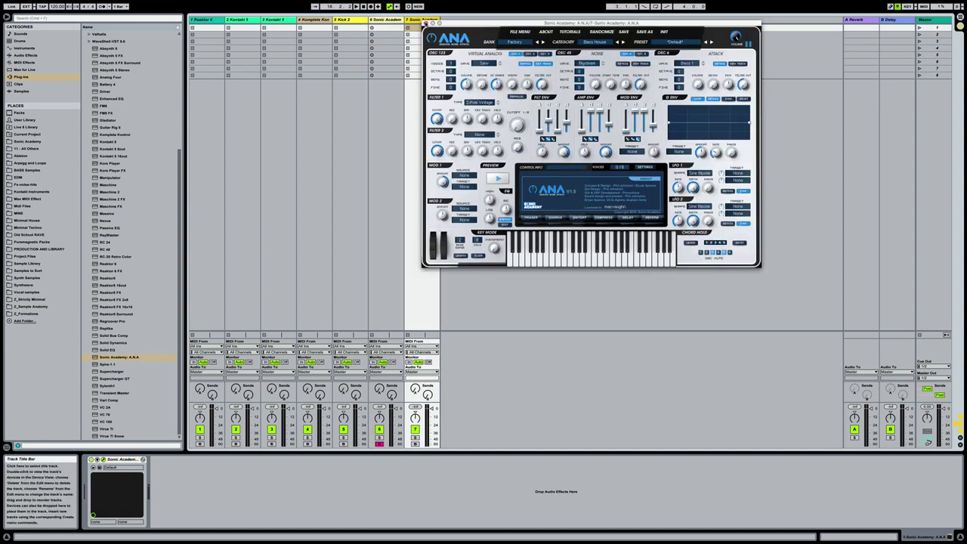
left_click_drag(432, 22, 497, 23)
left_click(490, 23)
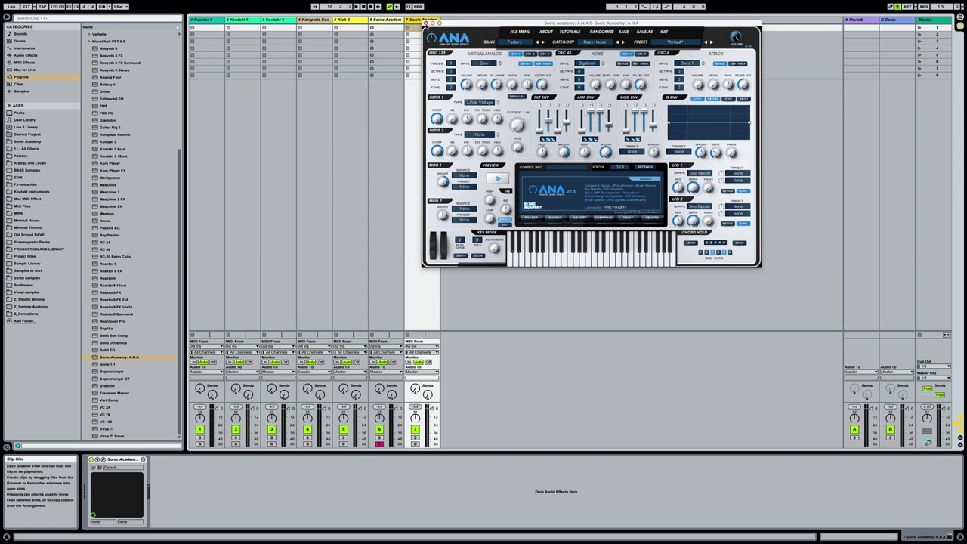
left_click(425, 24)
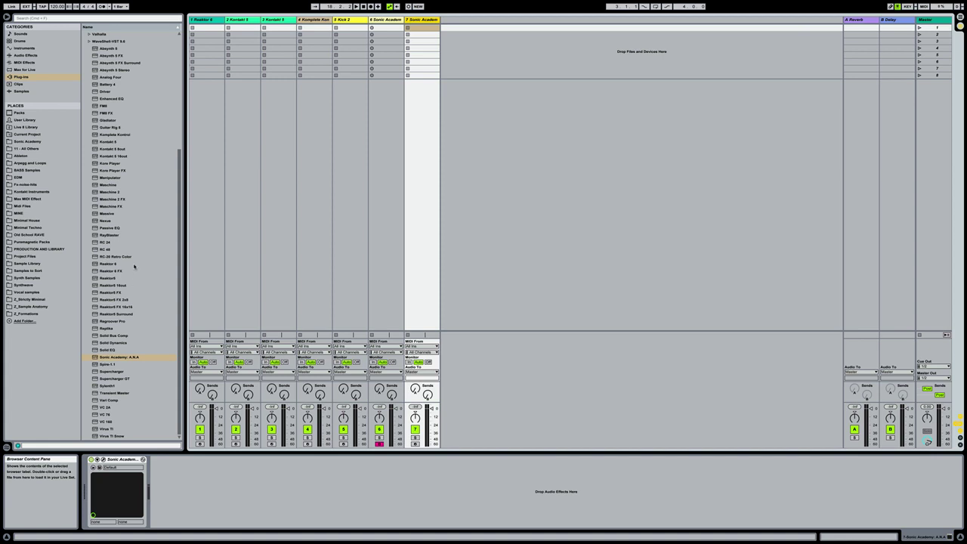
Step: Load the Maschine 2 VST as a new track after the A.N.A tracks, widen the track and close the plug-in window
scroll(131, 201, "up", 3)
scroll(131, 201, "down", 3)
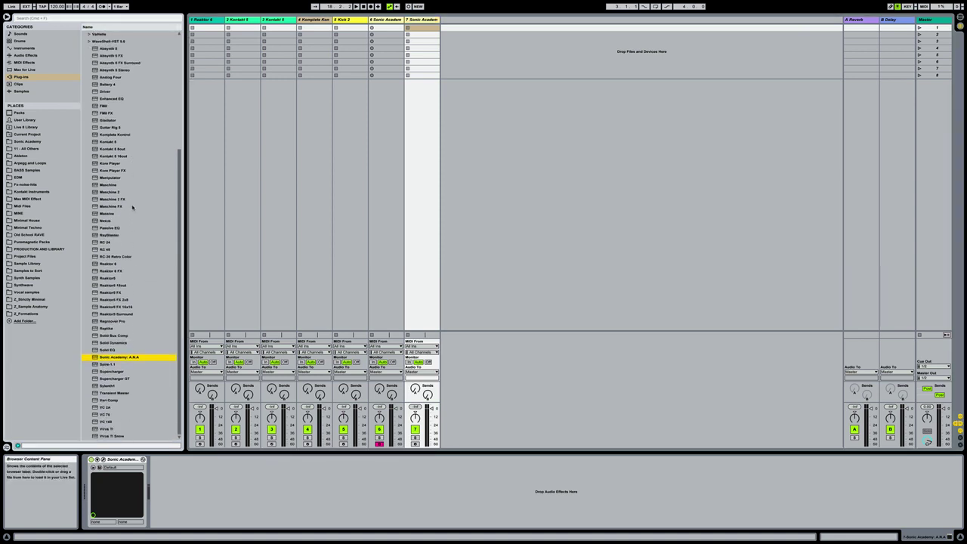
left_click_drag(120, 192, 481, 192)
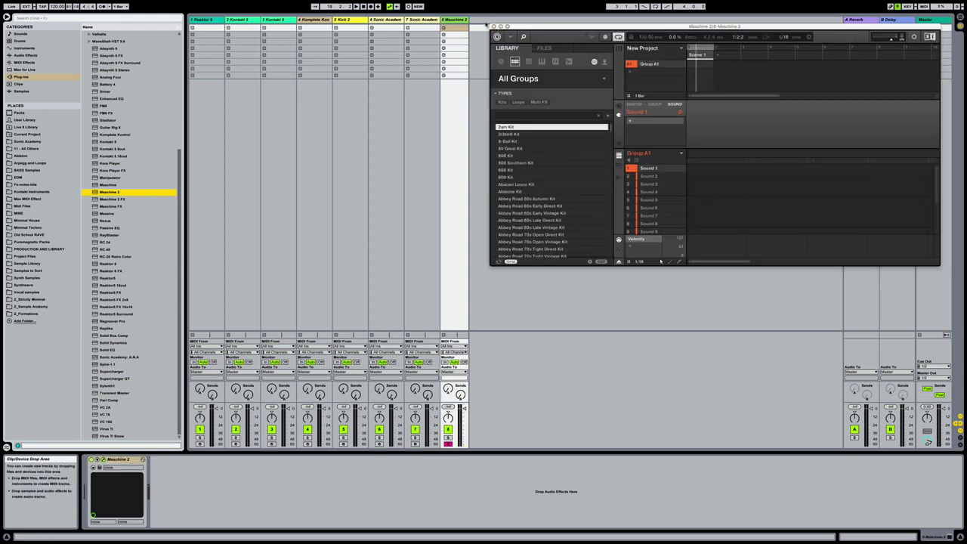
left_click_drag(470, 18, 475, 21)
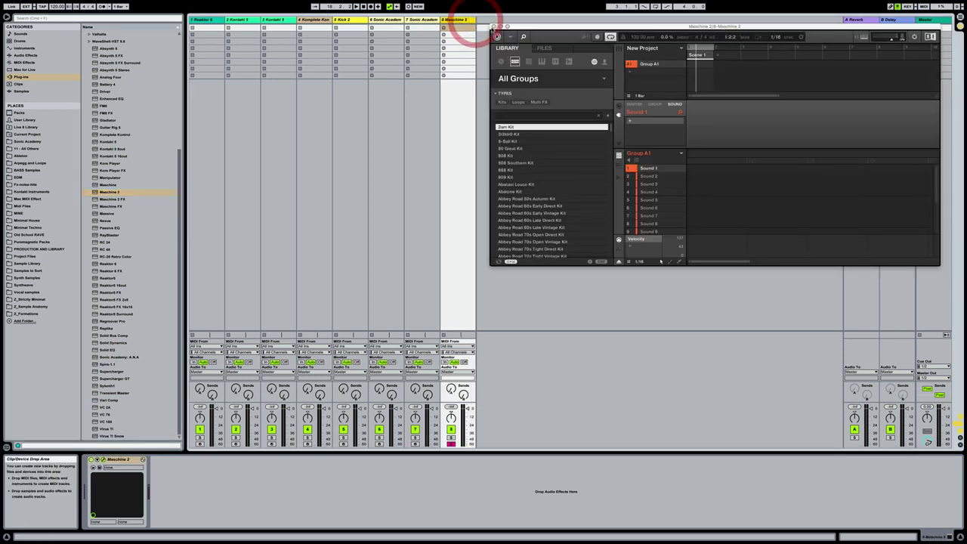
left_click(493, 27)
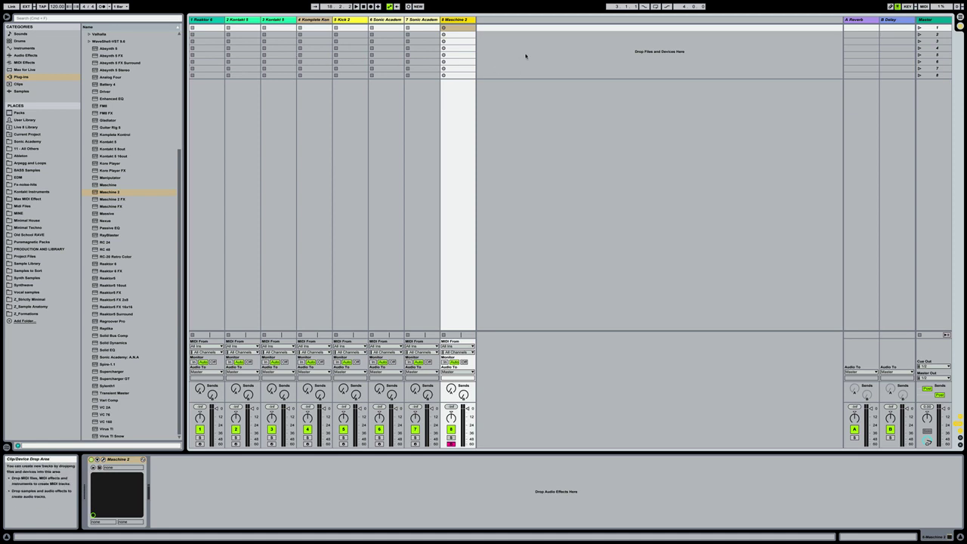
Step: Insert two audio tracks after the Maschine 2 track
left_click(496, 56)
right_click(496, 59)
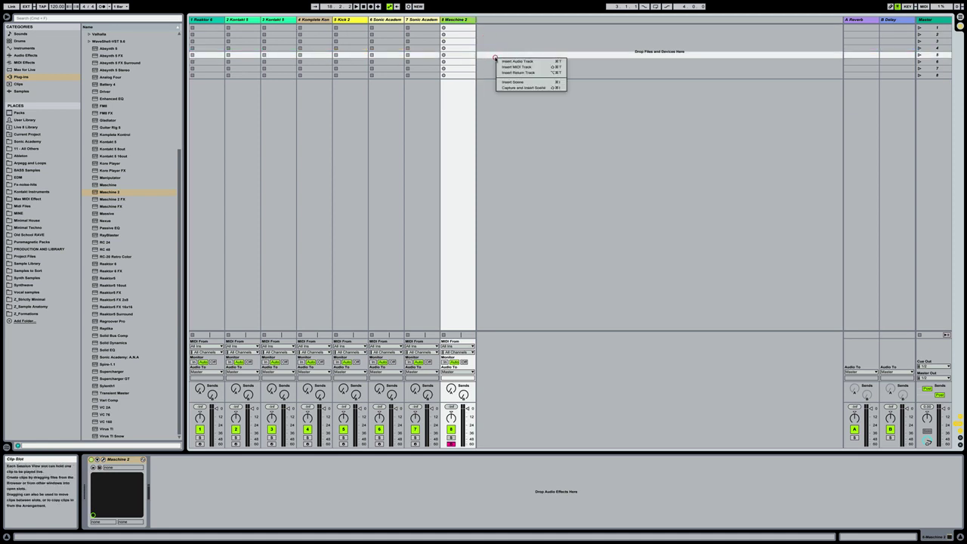
left_click(502, 61)
right_click(540, 57)
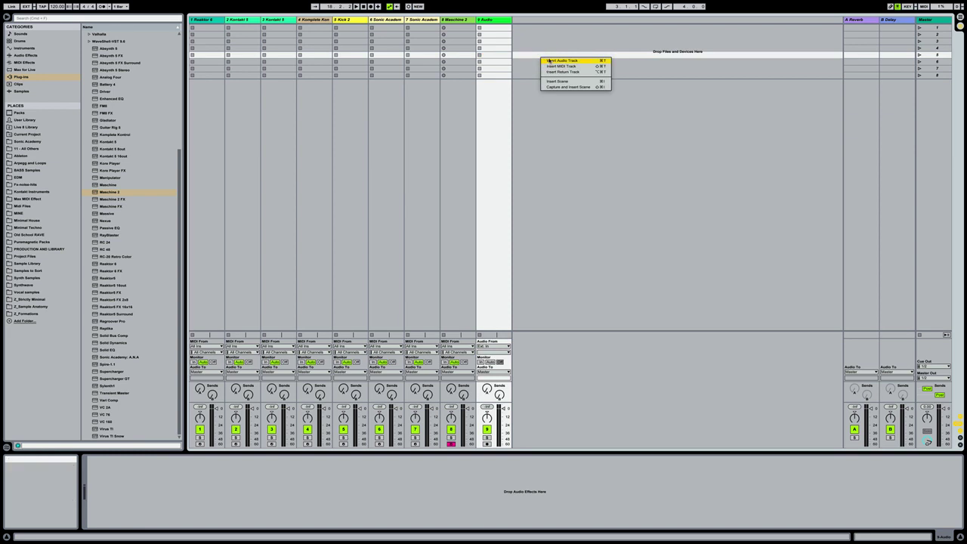
left_click(547, 60)
Step: Load the Quadrant VST from the Glitch Machines folder onto track 9 Audio and close its plug-in window
left_click(493, 17)
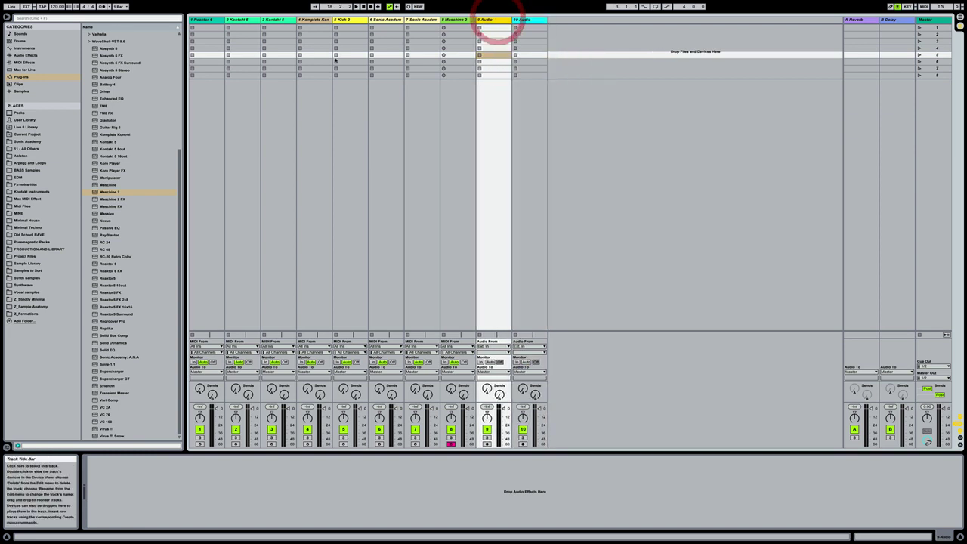
scroll(123, 127, "up", 5)
left_click(90, 83)
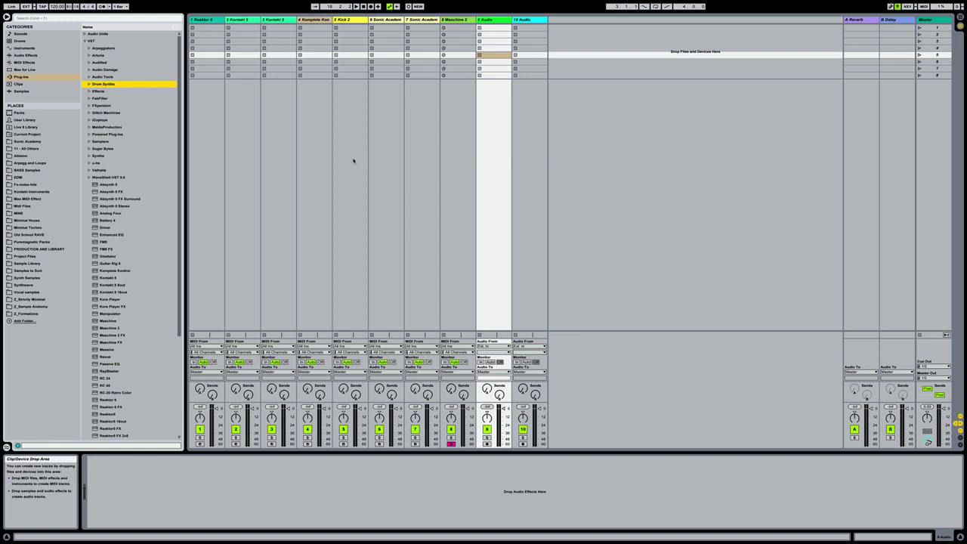
left_click(122, 113)
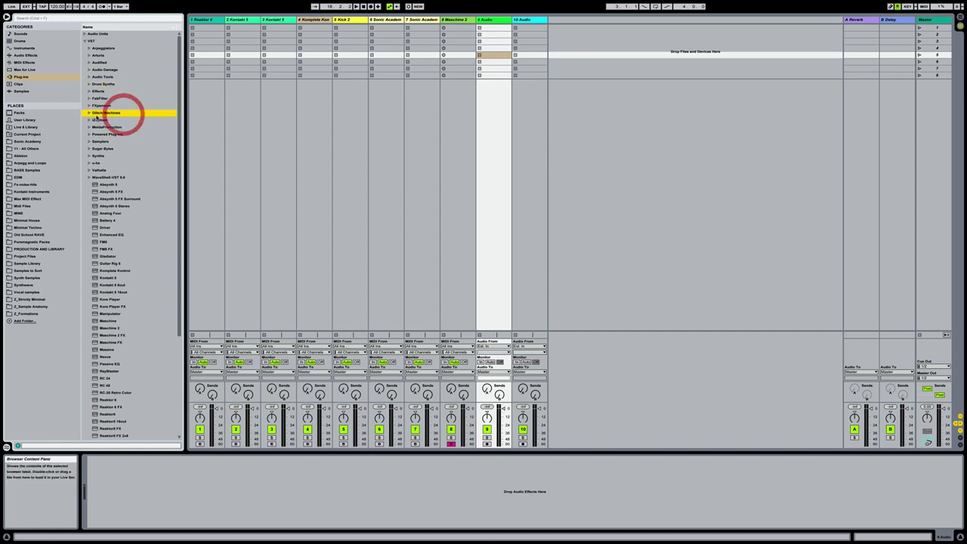
left_click(88, 113)
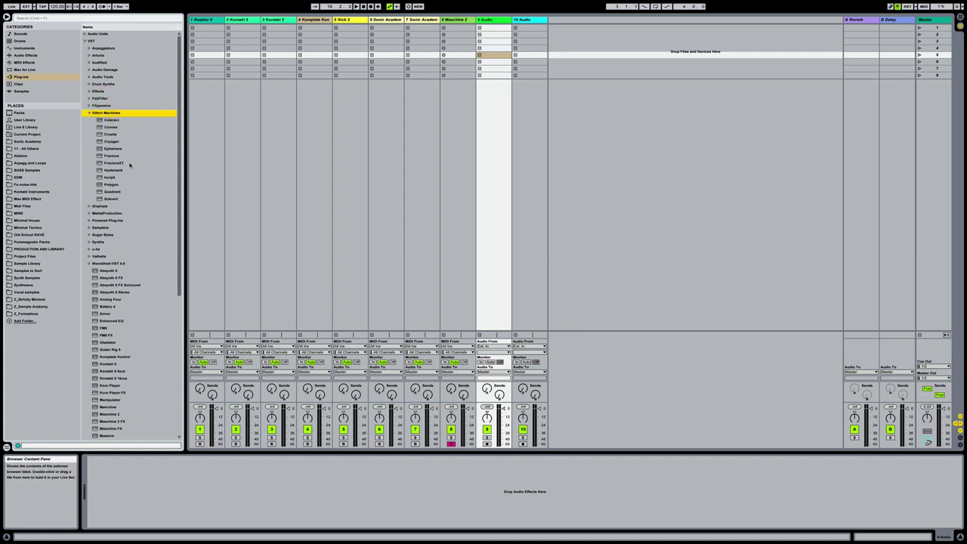
left_click(120, 191)
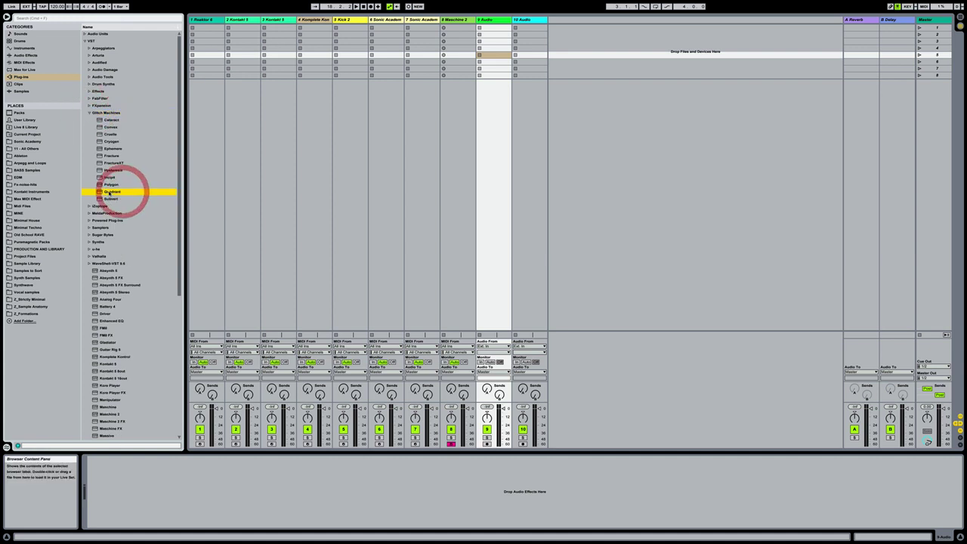
key("Return")
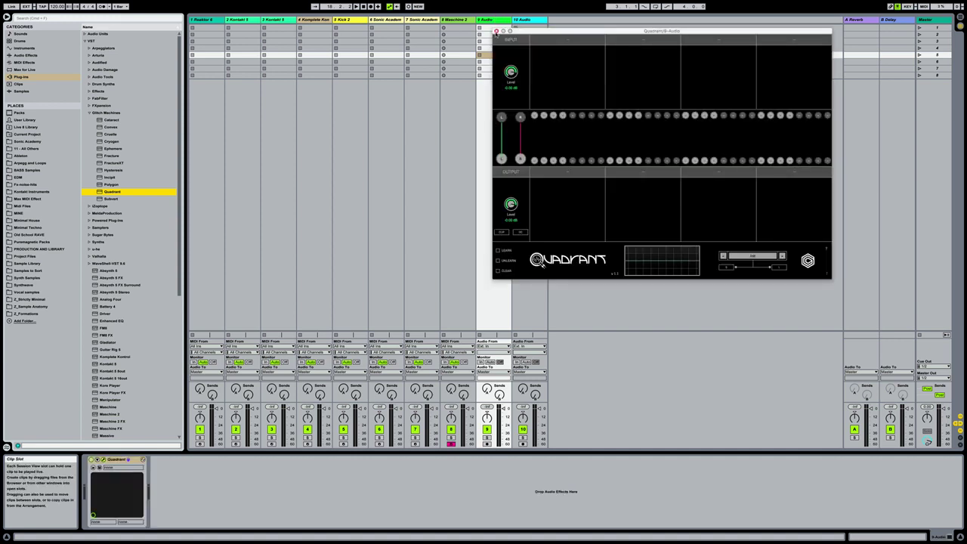
left_click(496, 32)
Step: Rename track 9 Audio as Atmos
left_click(492, 20)
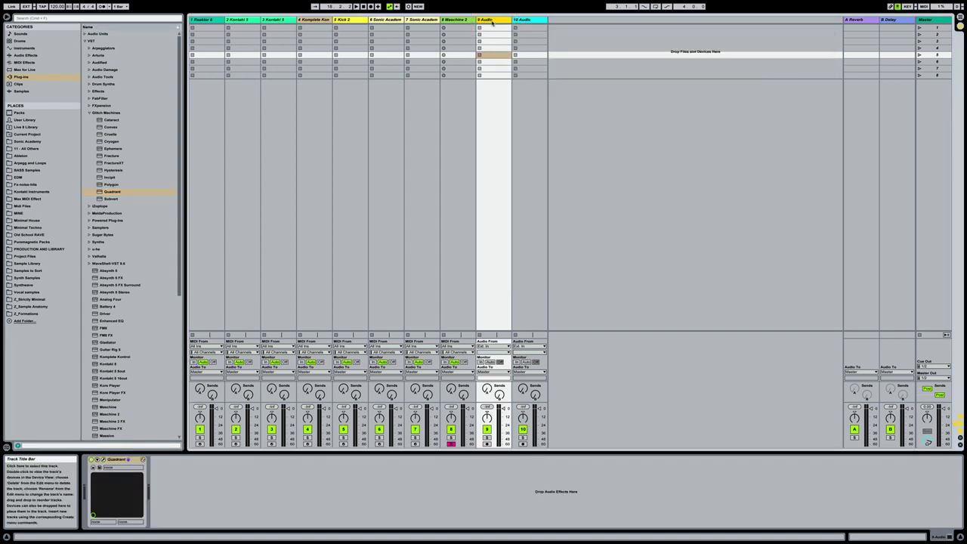
key("ctrl+r")
type("Atmo")
key("Return")
Step: Load the Manipulator VST from the Effects folder onto track 10 Audio and move its window clear of the tracks
left_click(520, 19)
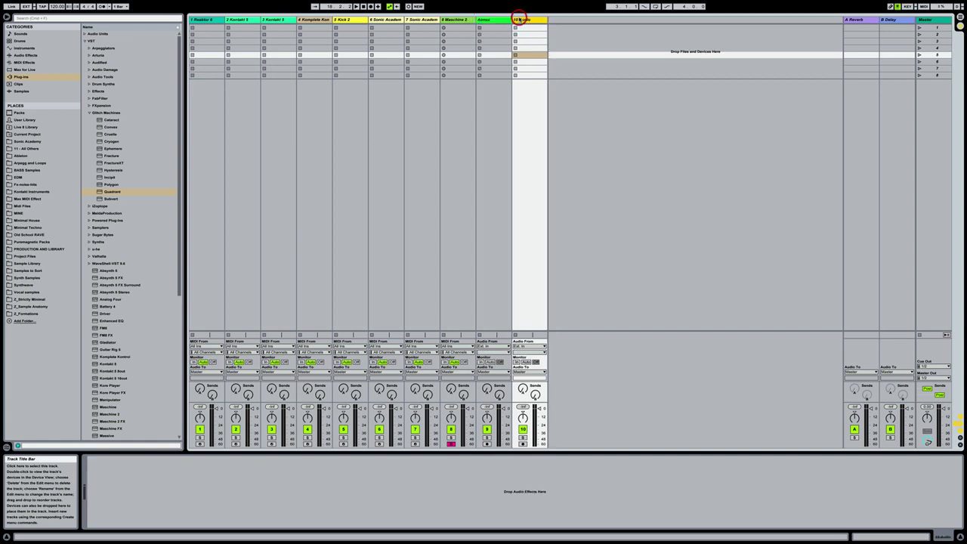
left_click(87, 113)
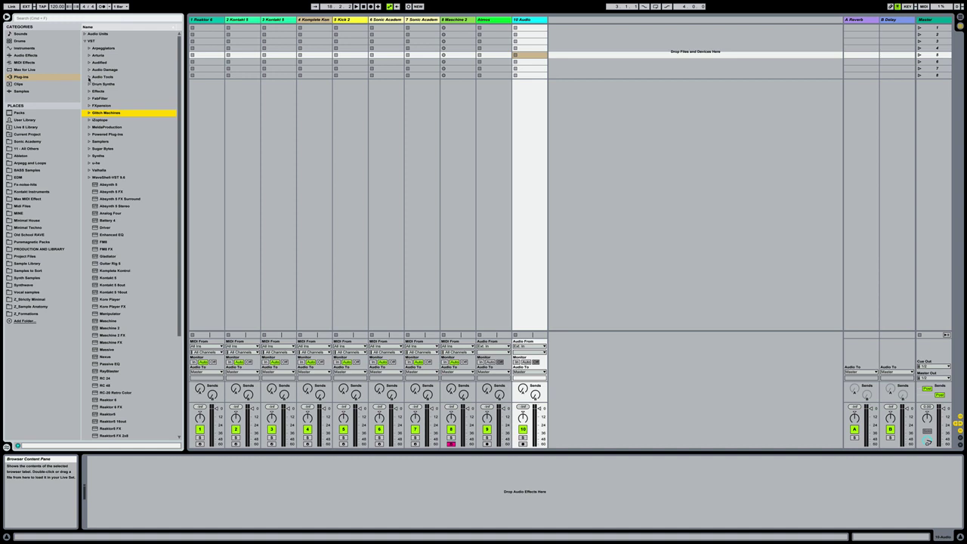
left_click(88, 77)
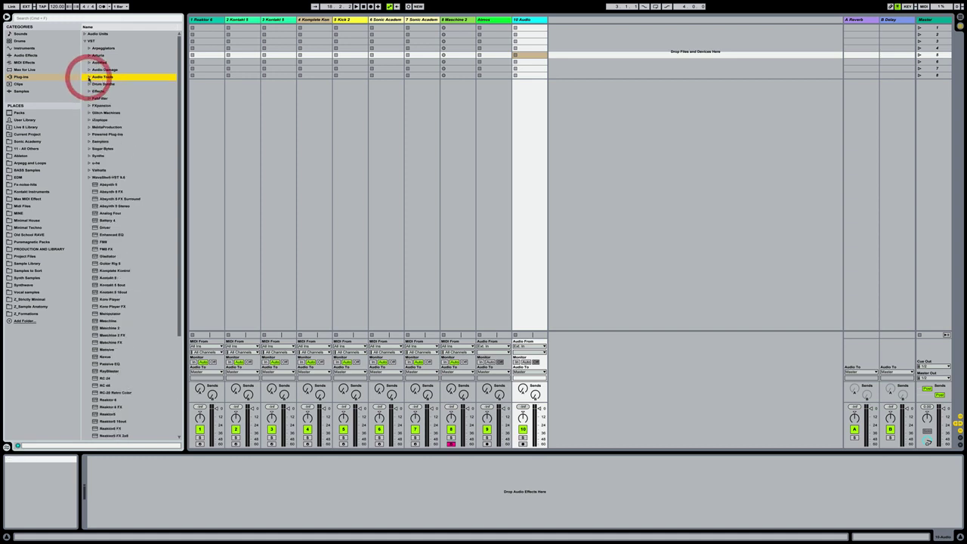
left_click(89, 91)
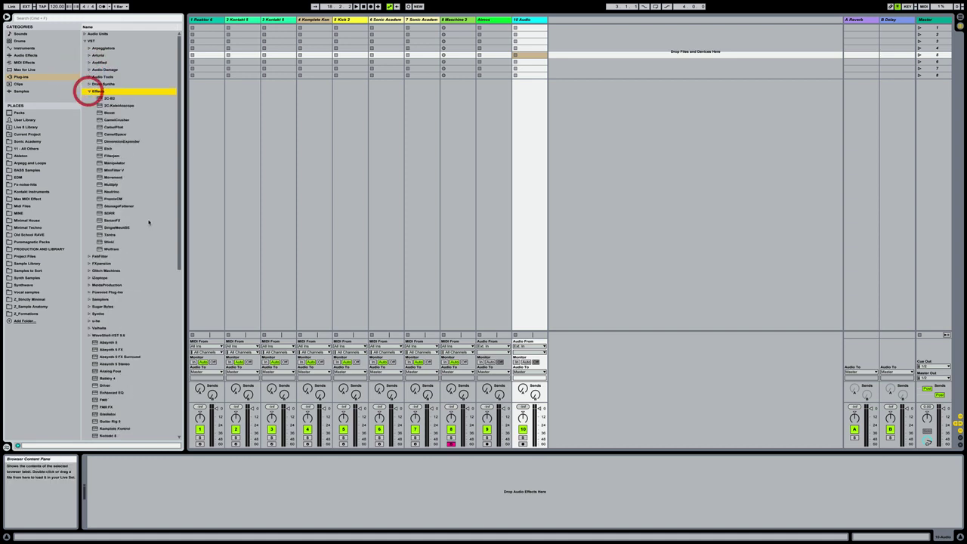
left_click(130, 164)
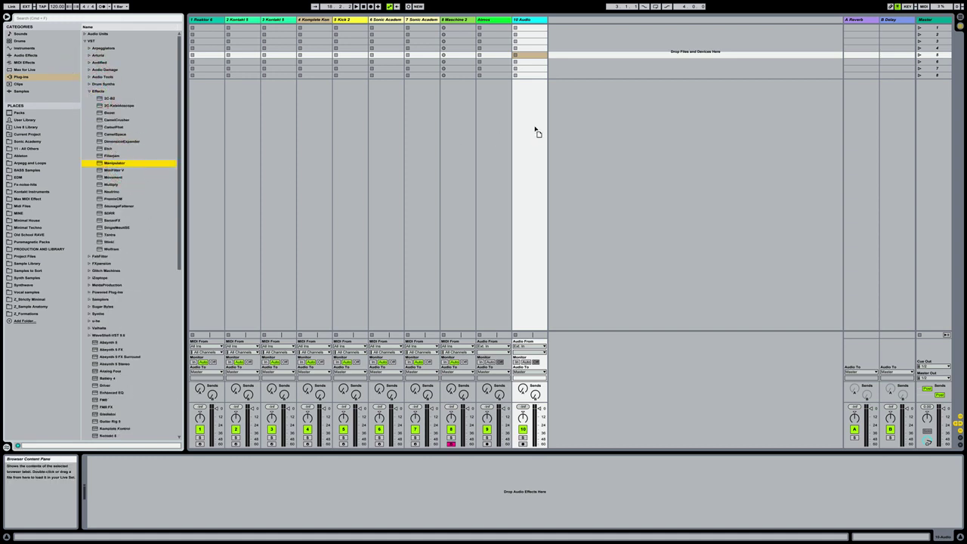
left_click_drag(538, 127, 539, 127)
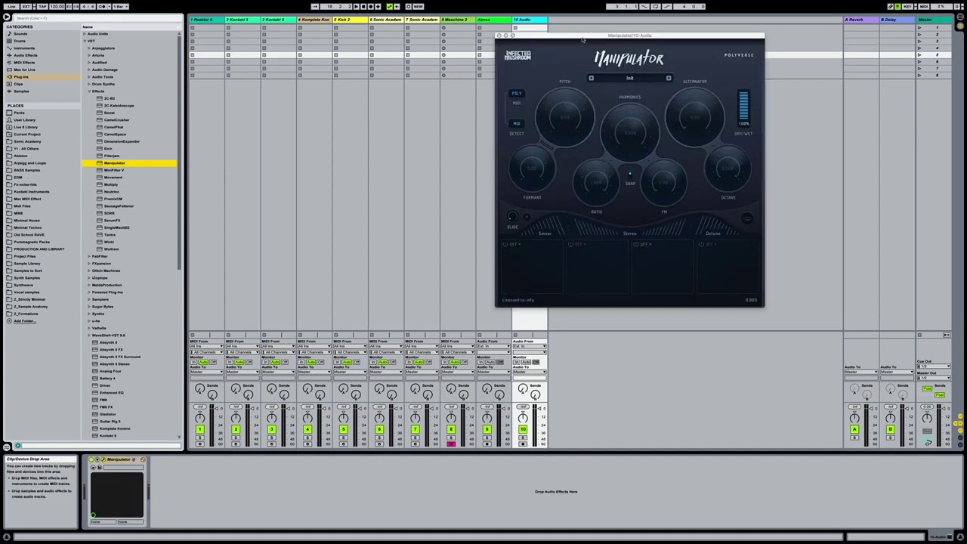
left_click_drag(582, 41, 696, 56)
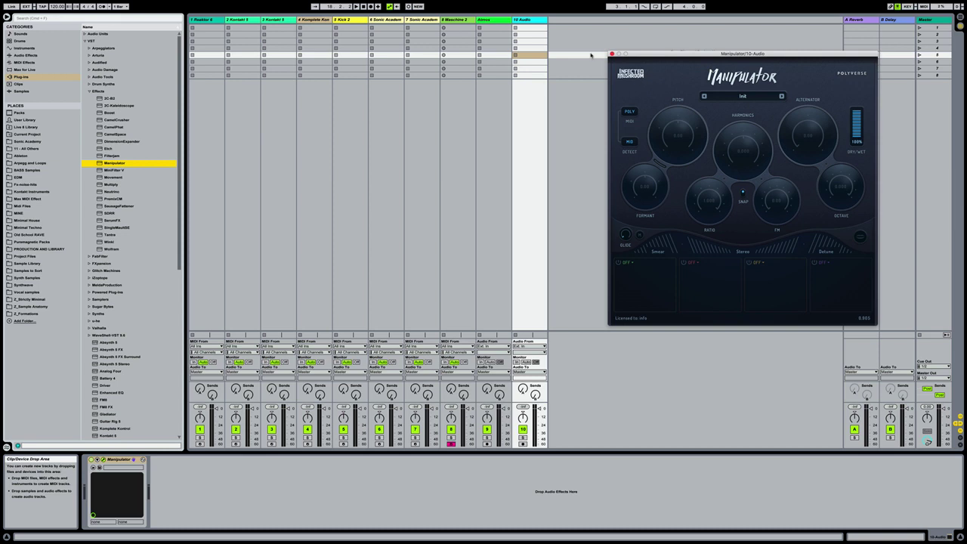
Step: Rename track 10 Audio as VOX
left_click(527, 20)
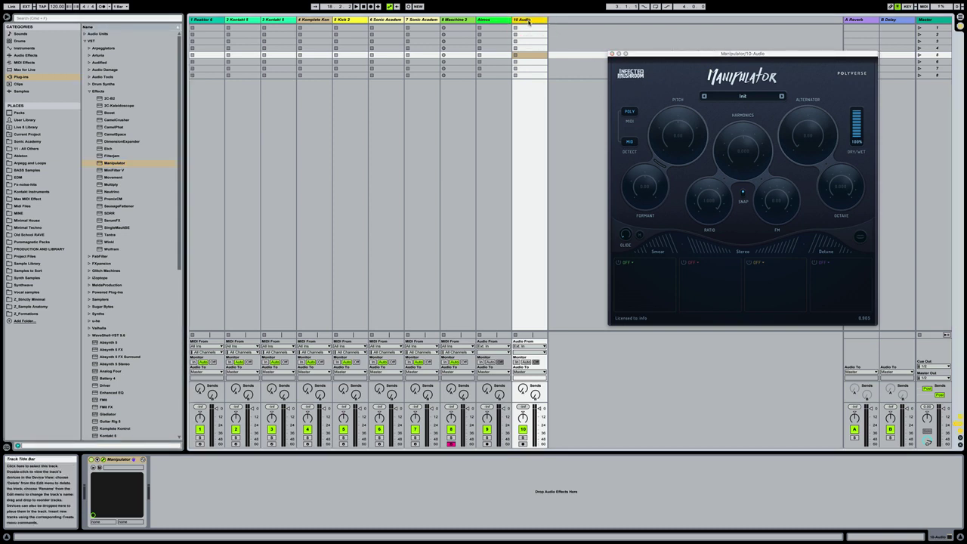
key("super+r")
type("VOX")
key("Return")
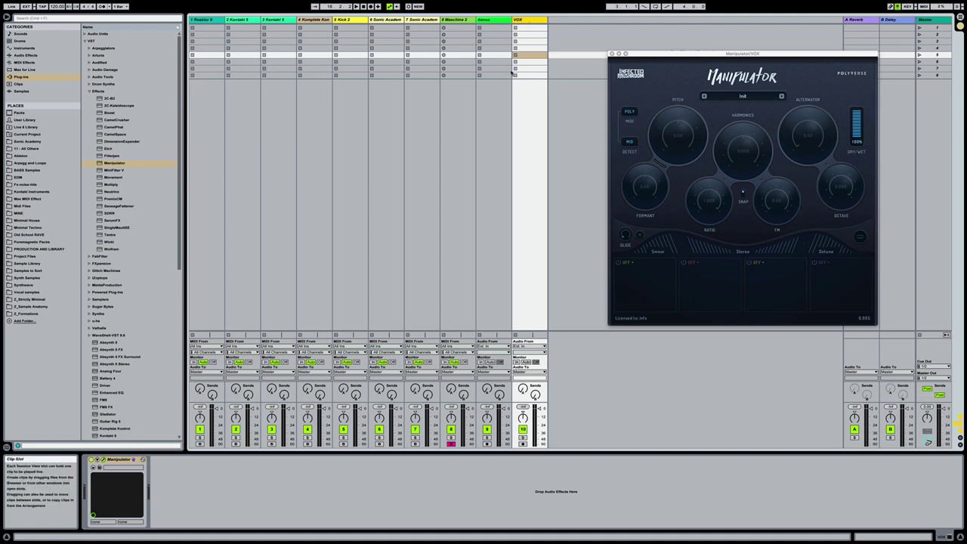
Step: Review the devices on track 1, Atmos and VOX, and close the Manipulator plug-in window
left_click(202, 20)
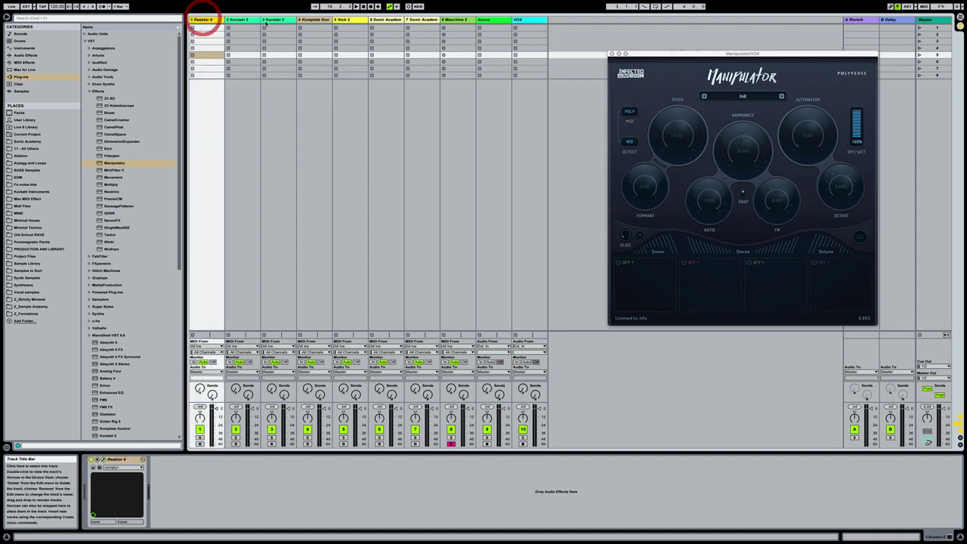
left_click(496, 20)
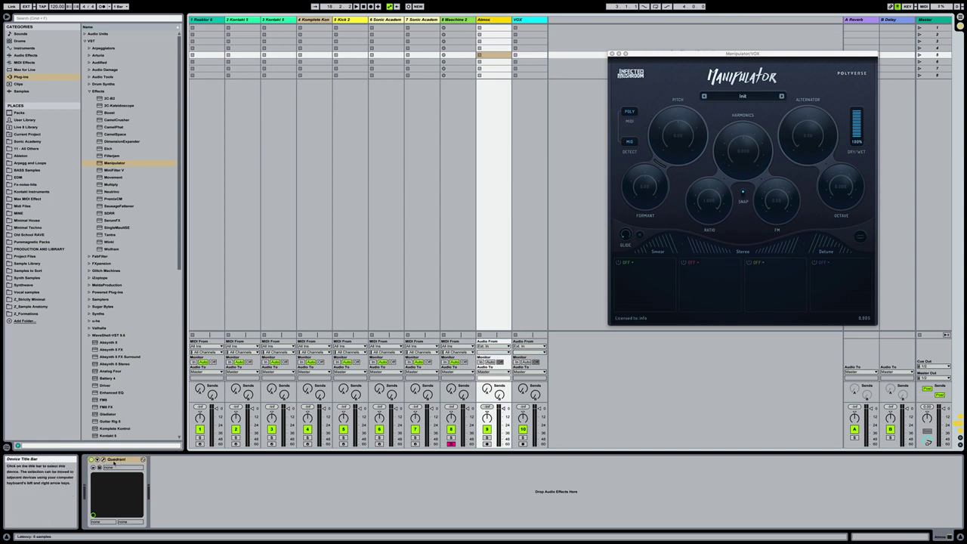
left_click(528, 49)
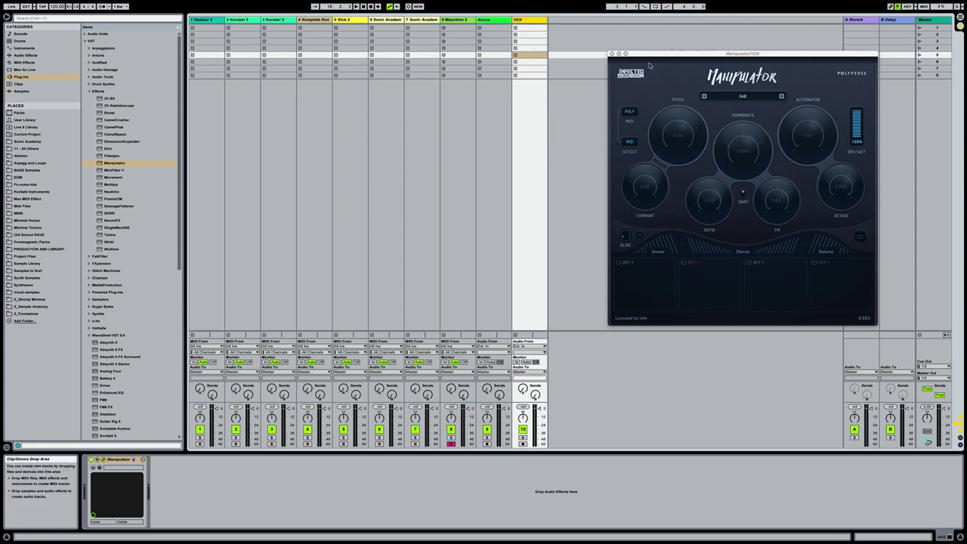
left_click_drag(655, 56, 607, 76)
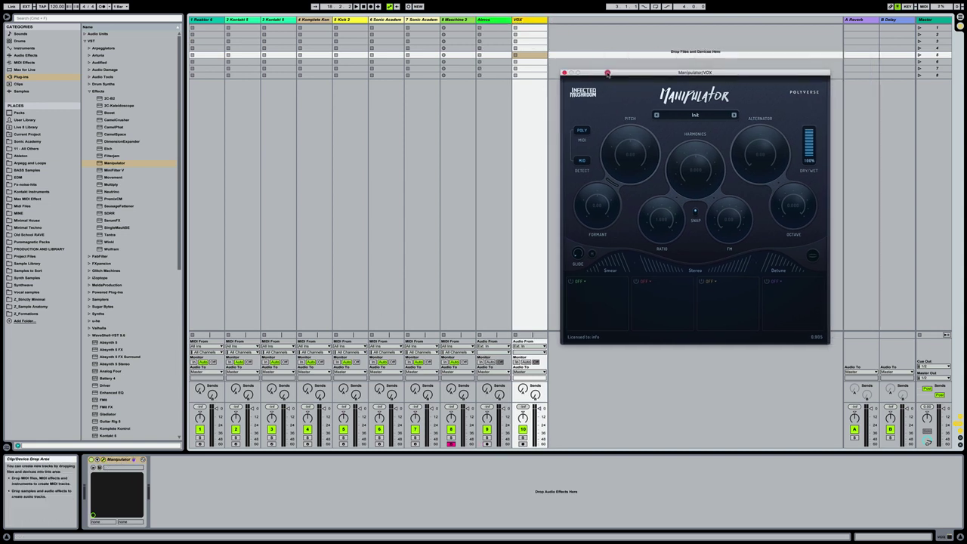
left_click(564, 73)
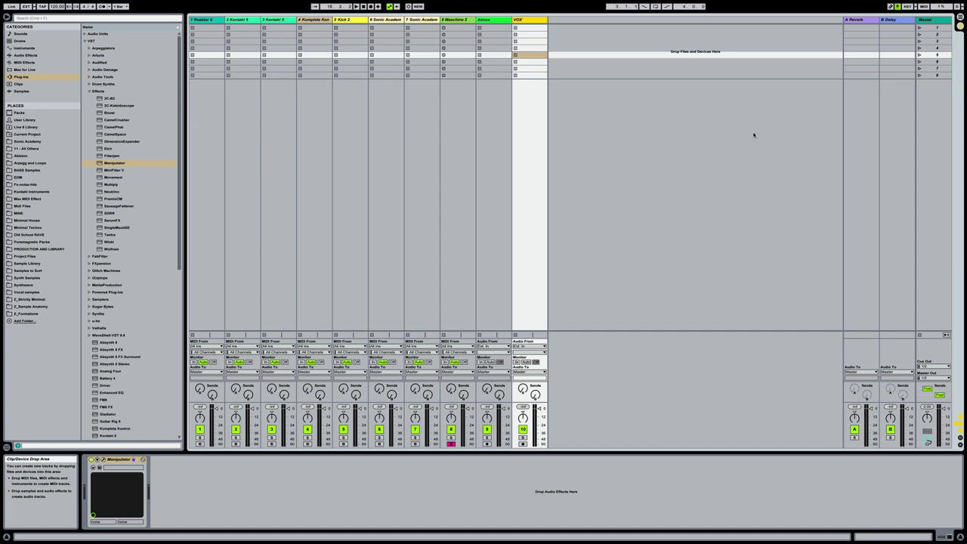
Step: Insert five additional return tracks, C to G, after return track B Delay
left_click(901, 22)
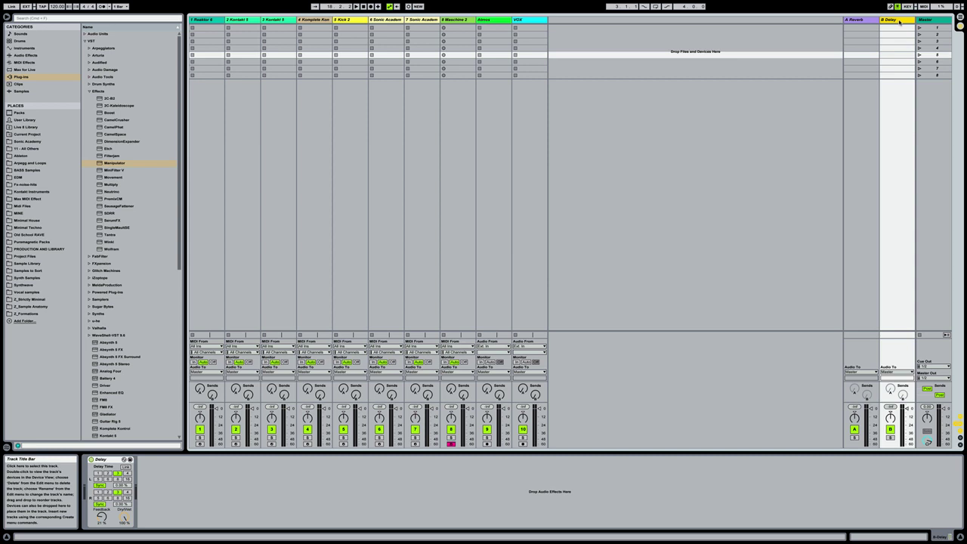
key("ctrl+alt+t")
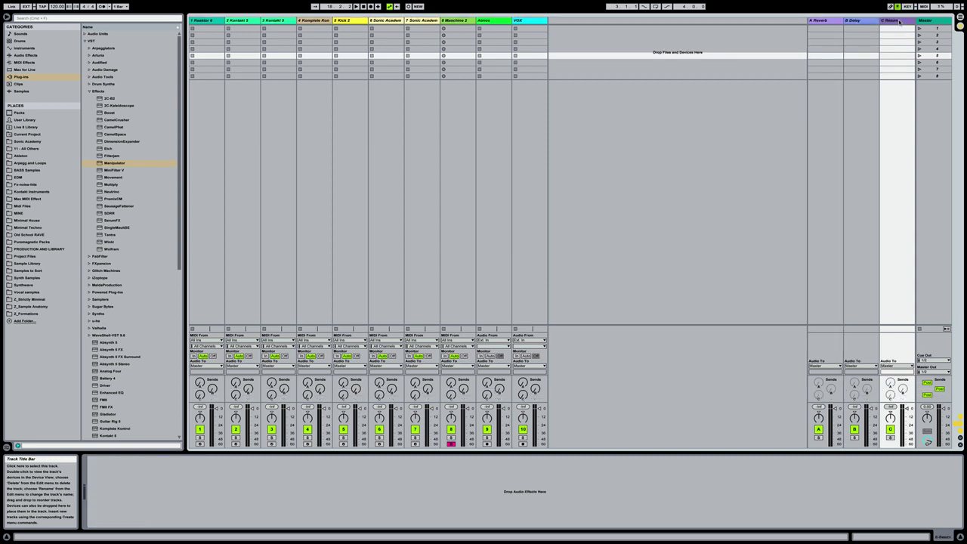
key("ctrl+alt+t")
key("ctrl+alt+t")
key("ctrl+alt+t")
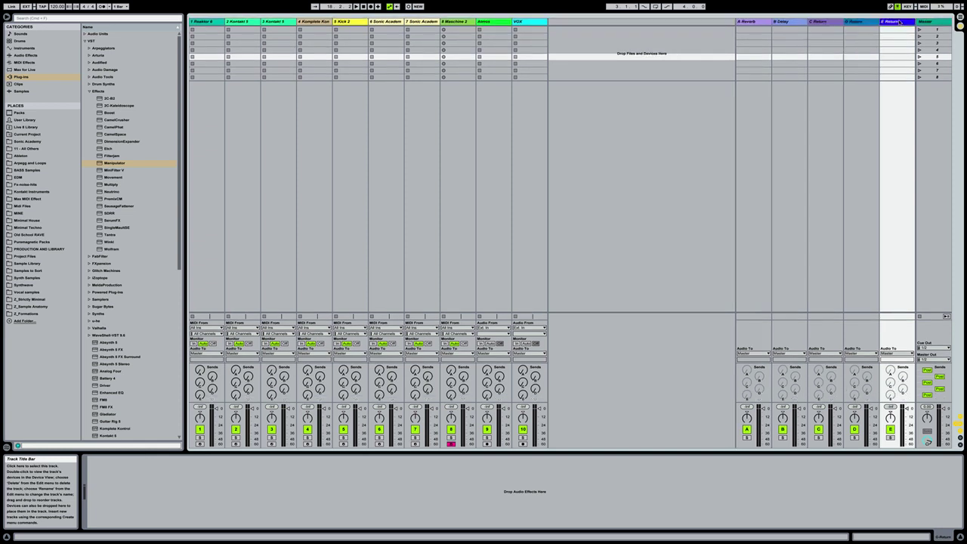
key("ctrl+alt+t")
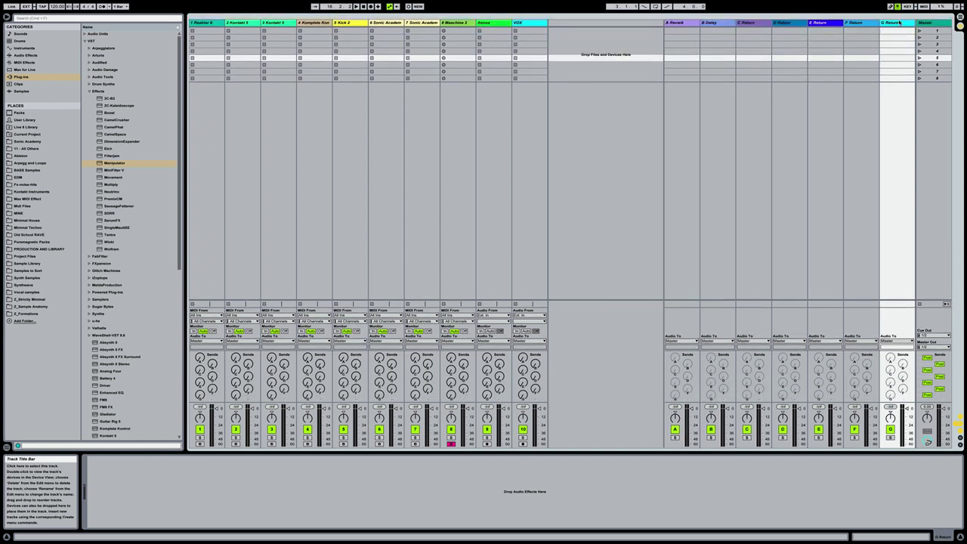
right_click(899, 22)
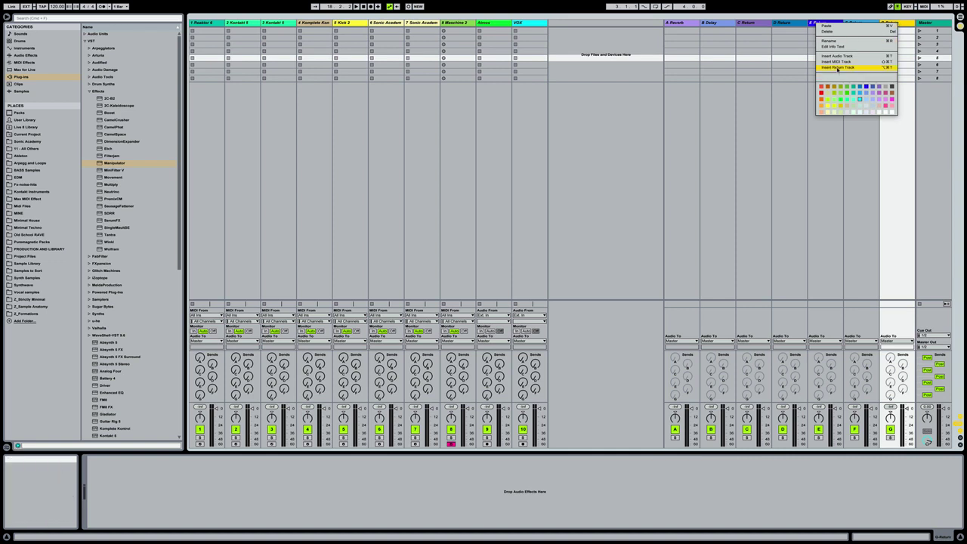
left_click(760, 122)
Step: Load the ValhallaVintageVerb VST from the Valhalla folder onto return track C
left_click(749, 23)
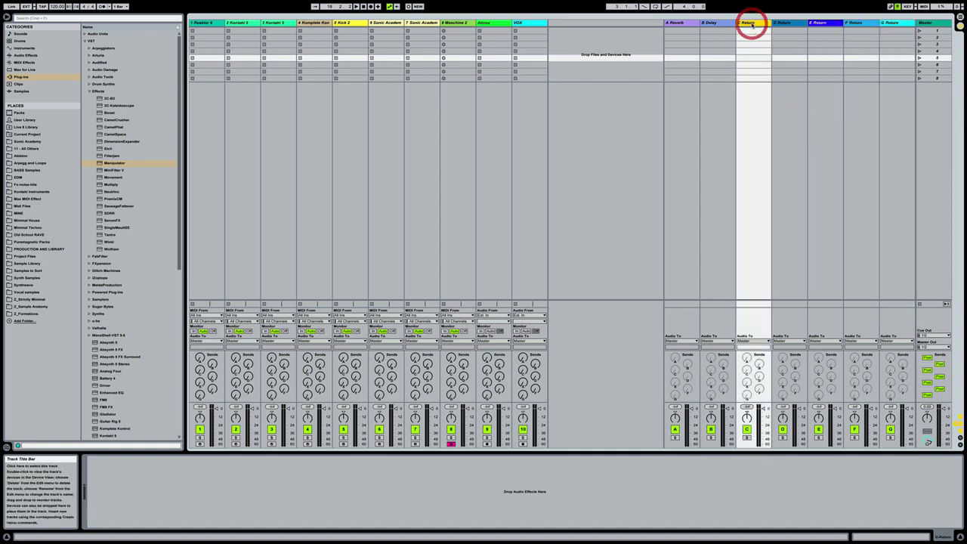
left_click(752, 24)
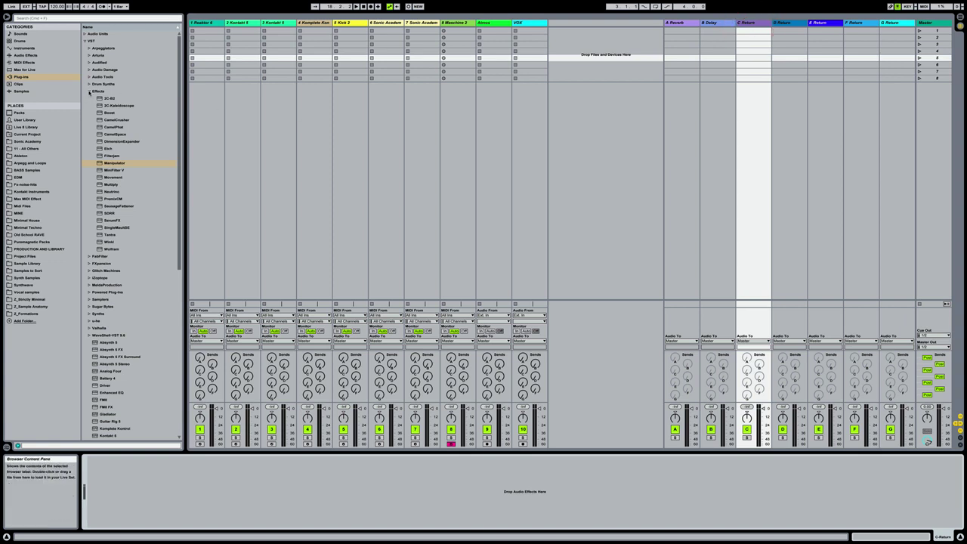
left_click(89, 91)
left_click(88, 170)
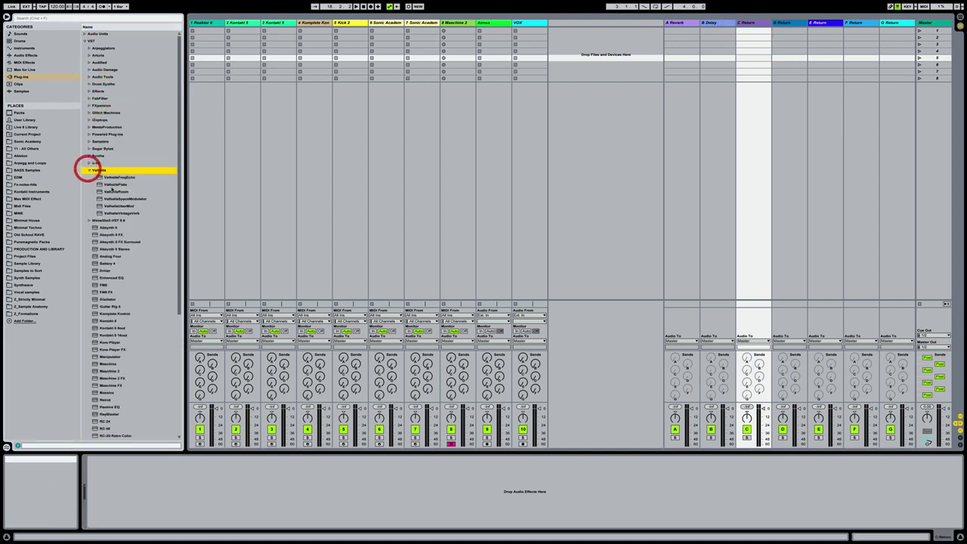
left_click(128, 213)
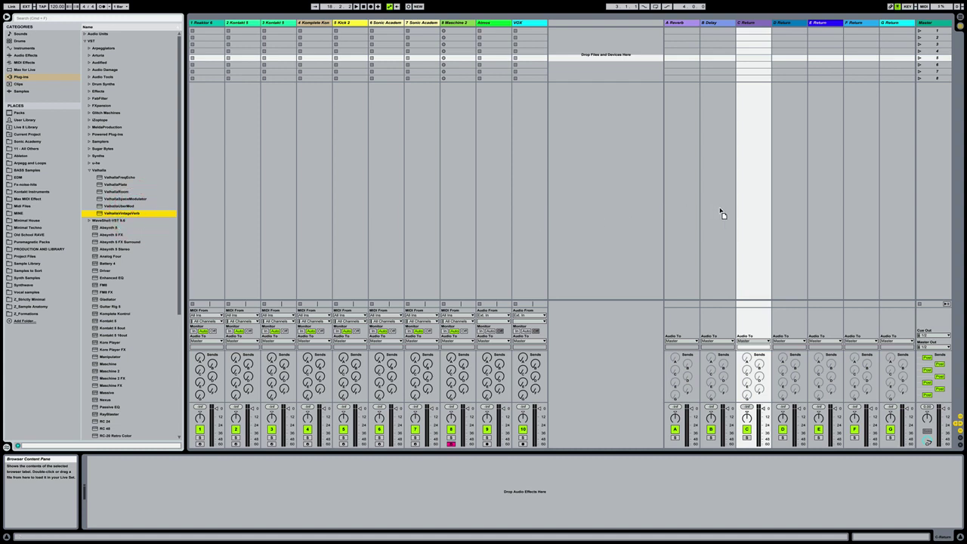
left_click_drag(721, 214, 751, 214)
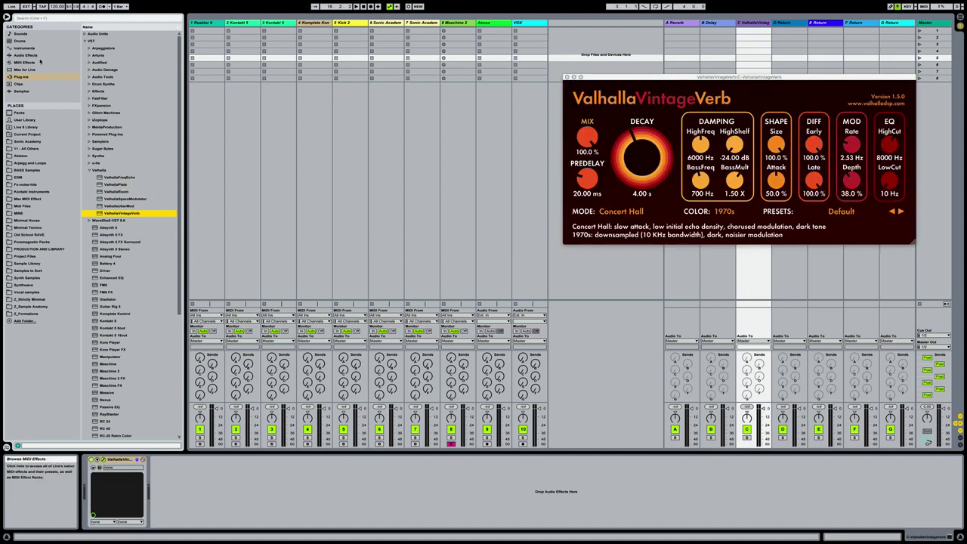
Step: Add an EQ Eight after ValhallaVintageVerb on return track C, copy the EQ, and close the reverb's window
left_click(26, 55)
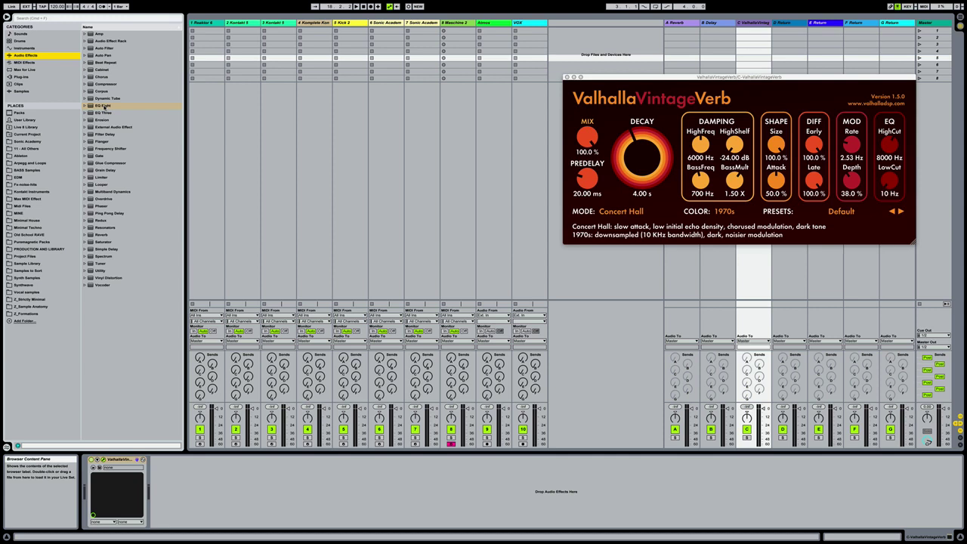
left_click_drag(103, 106, 198, 472)
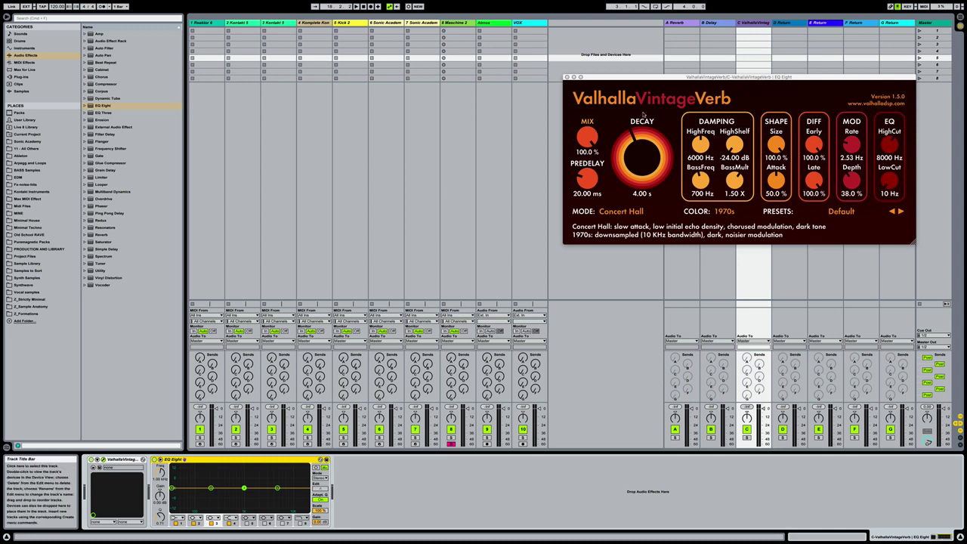
right_click(185, 458)
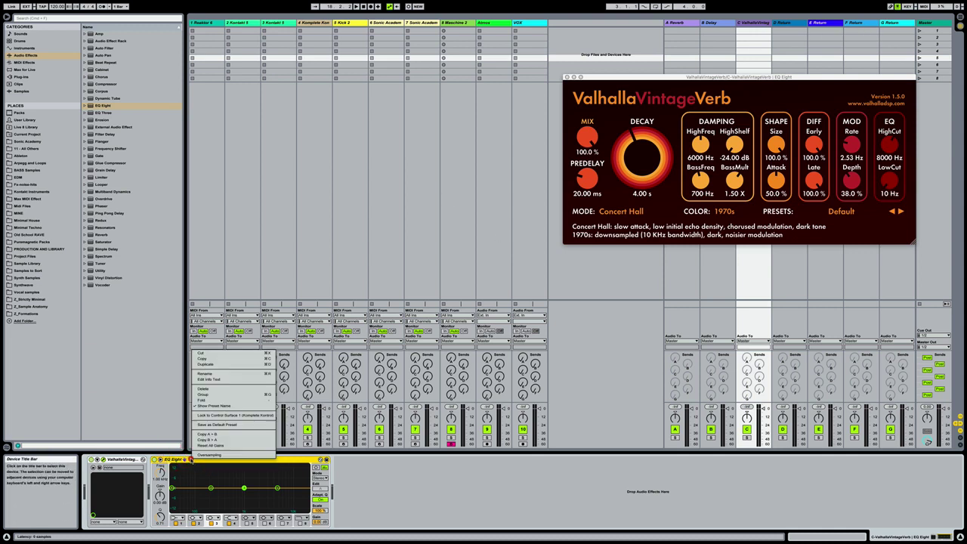
left_click(211, 367)
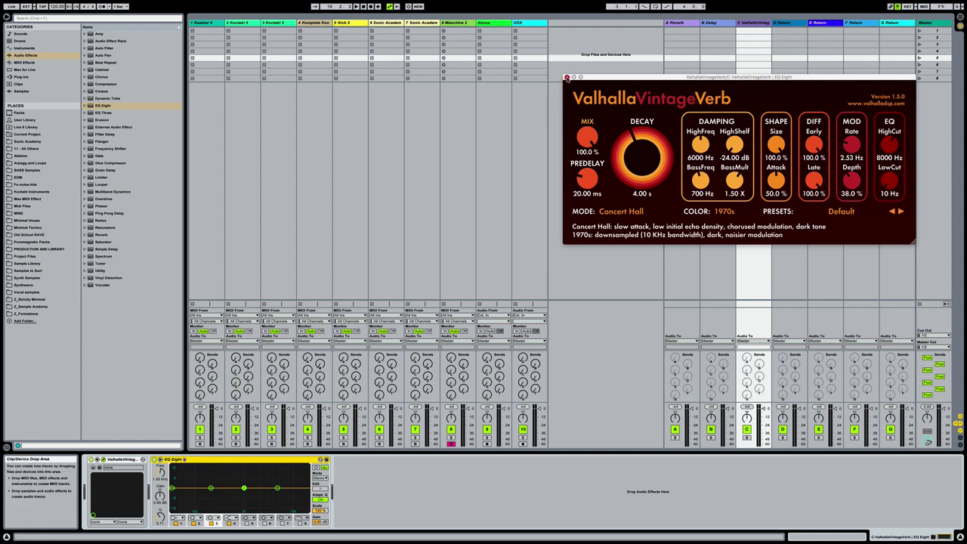
left_click(567, 77)
Step: Load the 2C-B2 VST from the Effects folder onto return track D
left_click(784, 22)
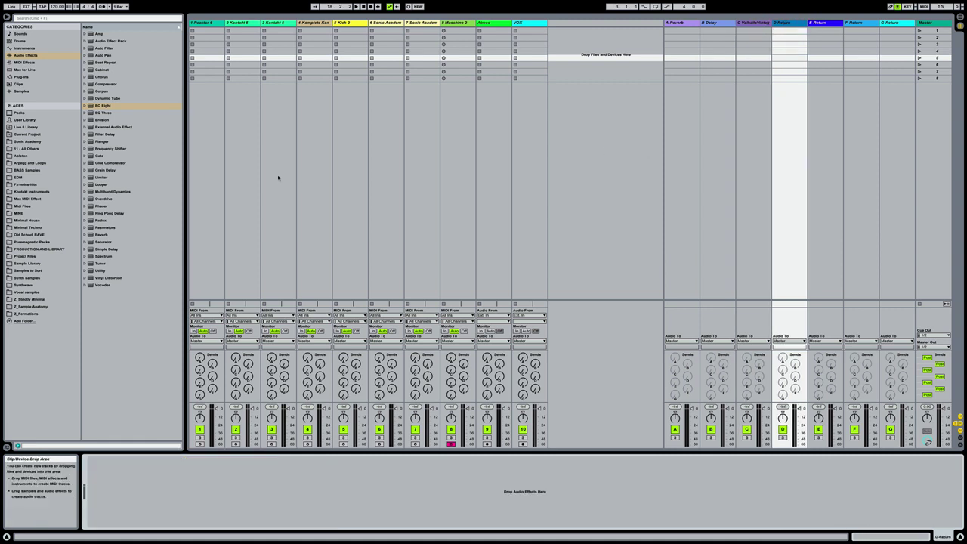
left_click(29, 77)
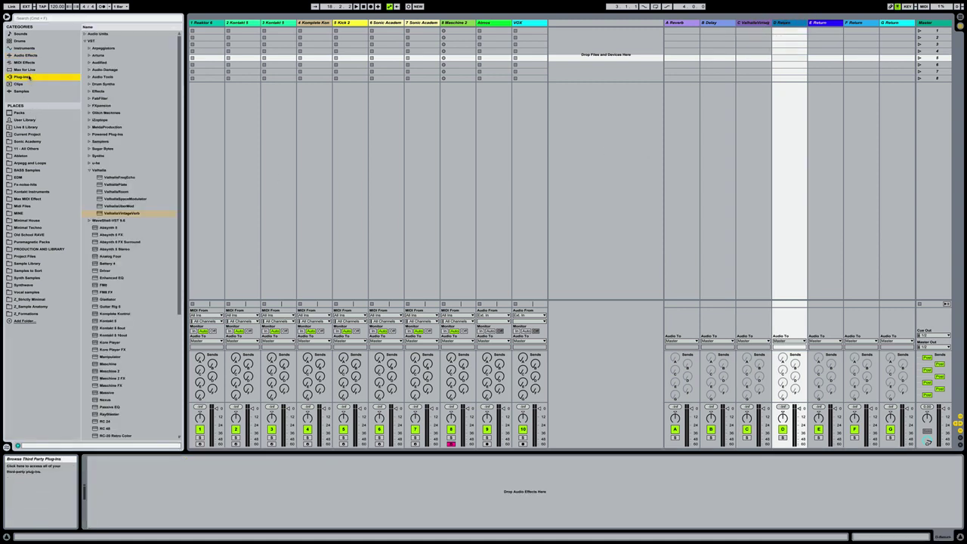
left_click(90, 169)
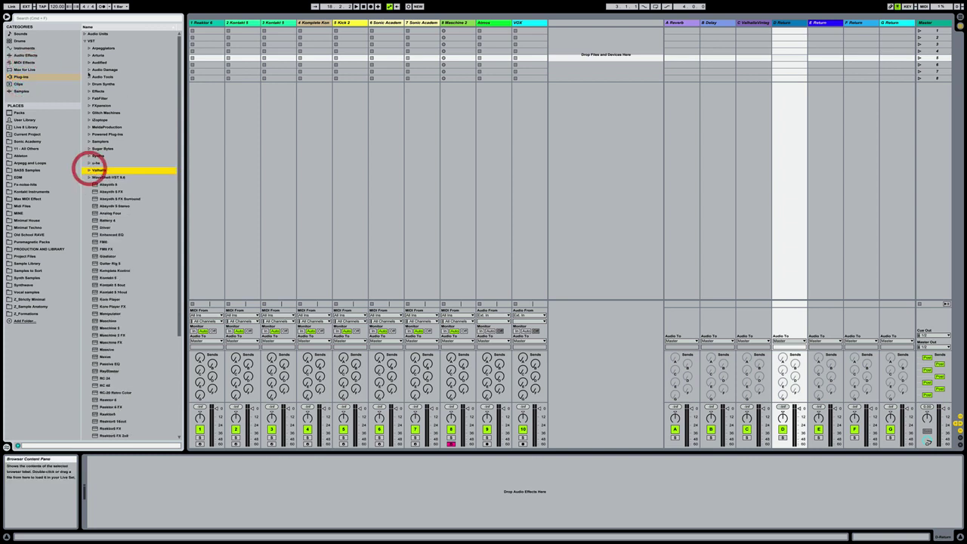
left_click(88, 91)
left_click(111, 98)
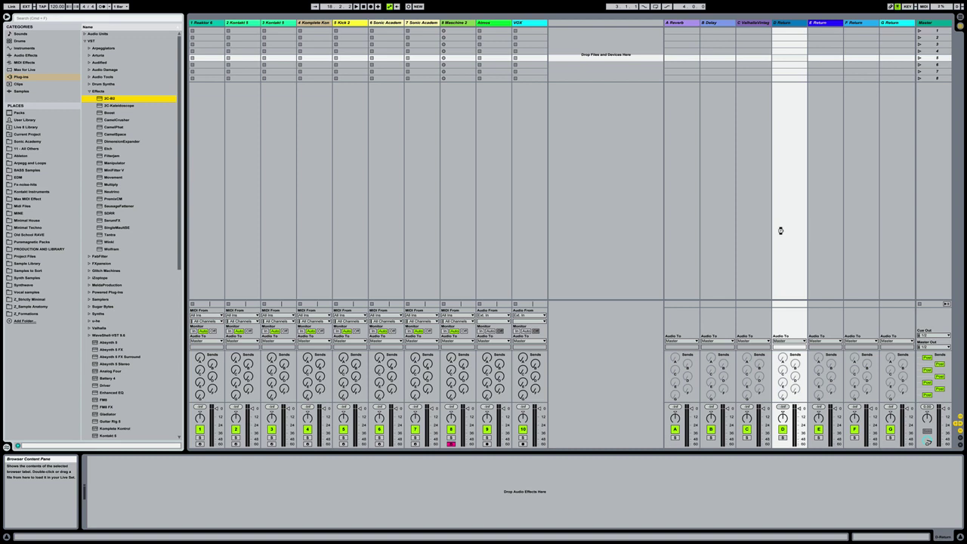
left_click_drag(780, 230, 780, 230)
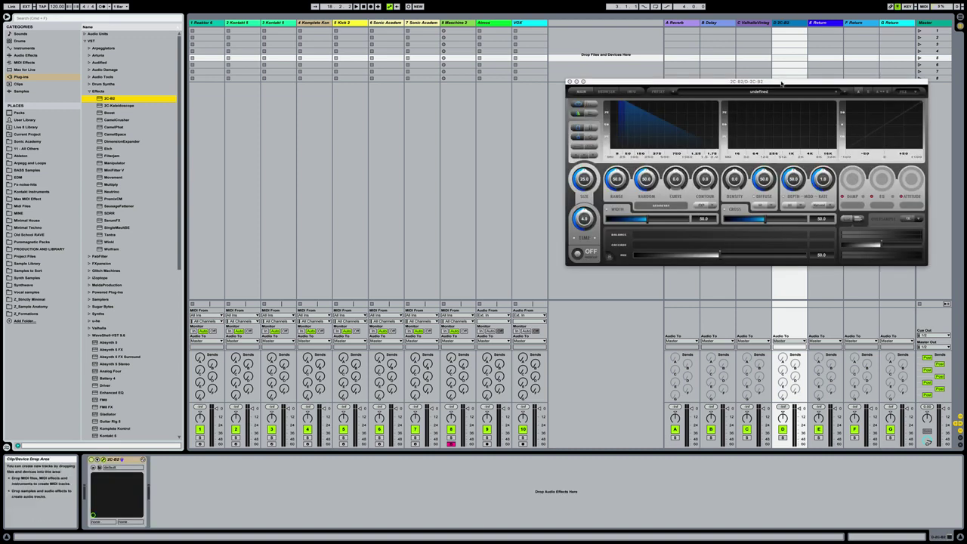
Step: Close the 2C-B2 plug-in window and paste the copied EQ Eight after 2C-B2 on return track D
left_click_drag(783, 81, 577, 80)
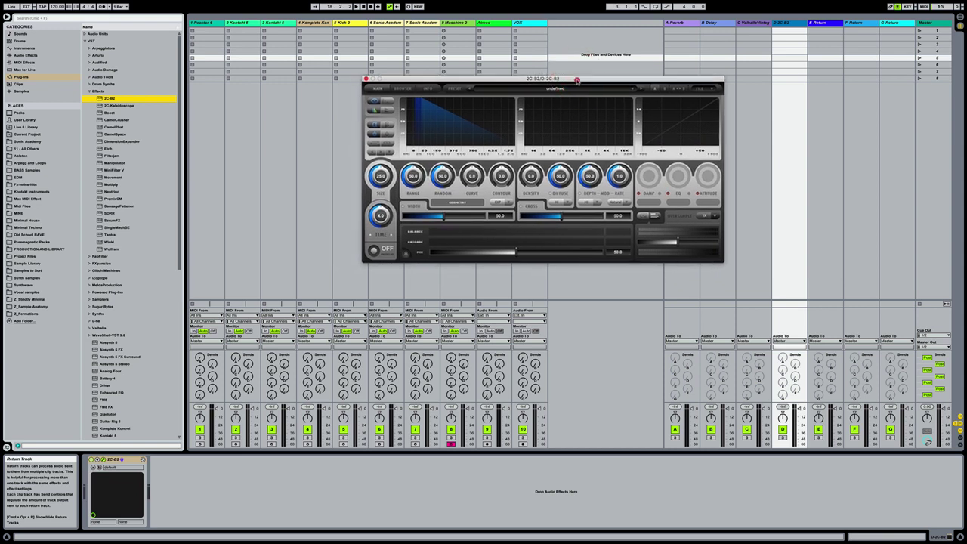
left_click_drag(576, 80, 608, 110)
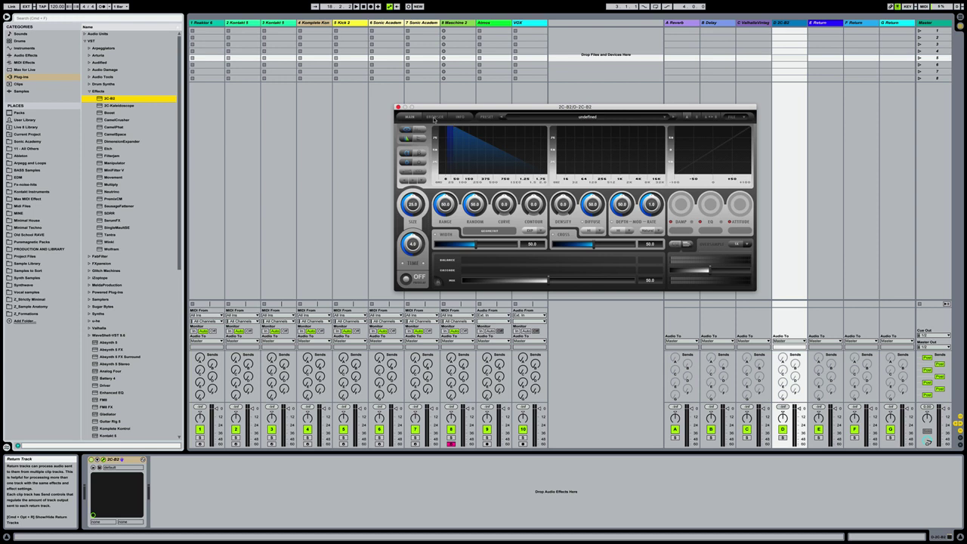
left_click(398, 106)
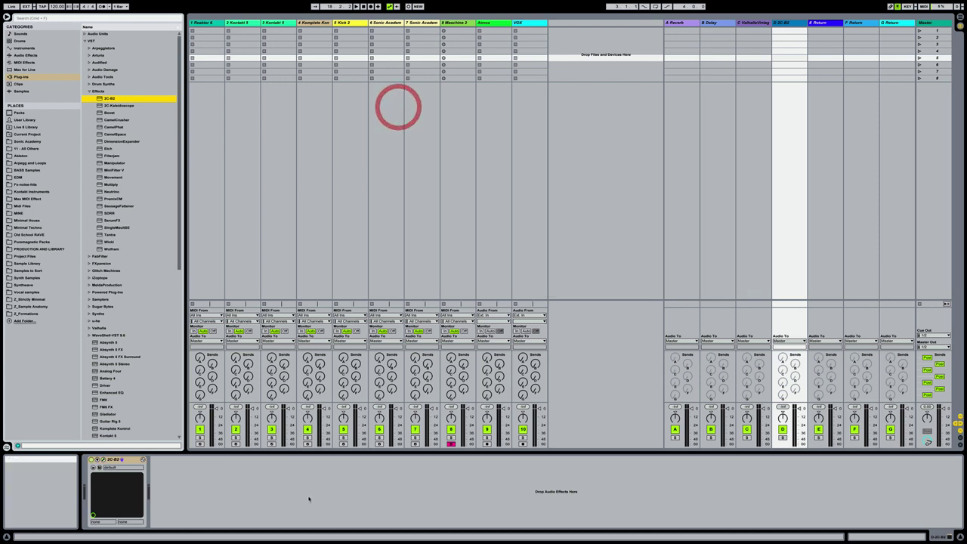
left_click(308, 494)
key("super+v")
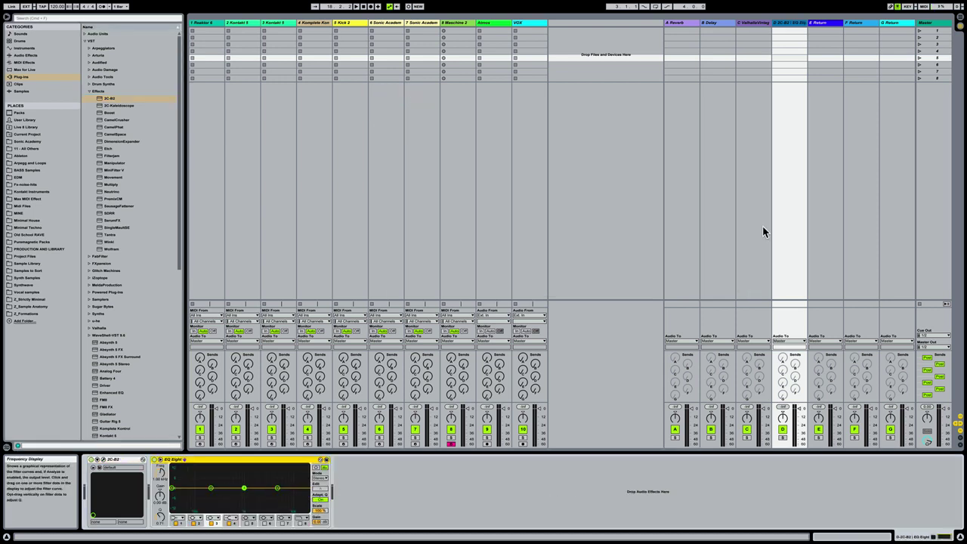
Step: Load the Diffuse device from the Dub Machines pack onto return track E and paste the copied EQ Eight after it
left_click(822, 24)
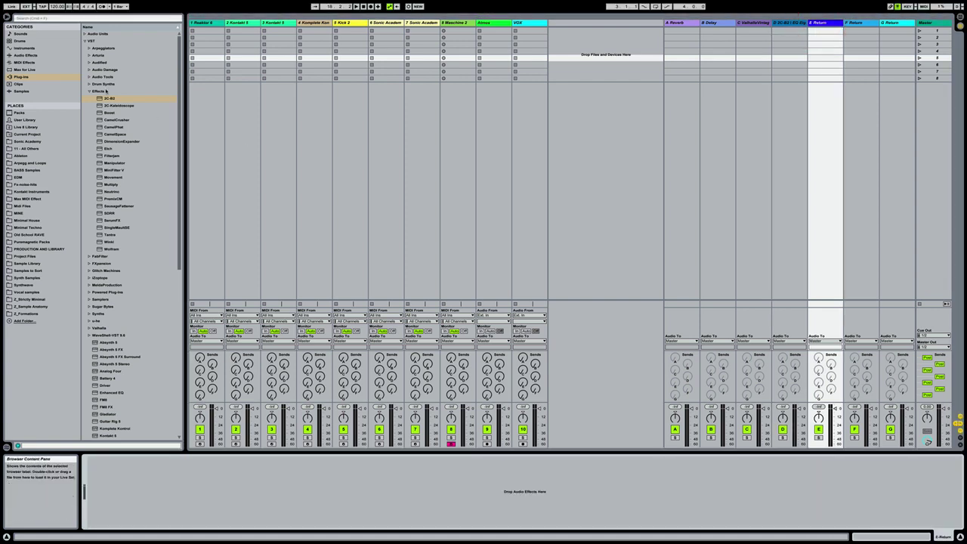
left_click(20, 113)
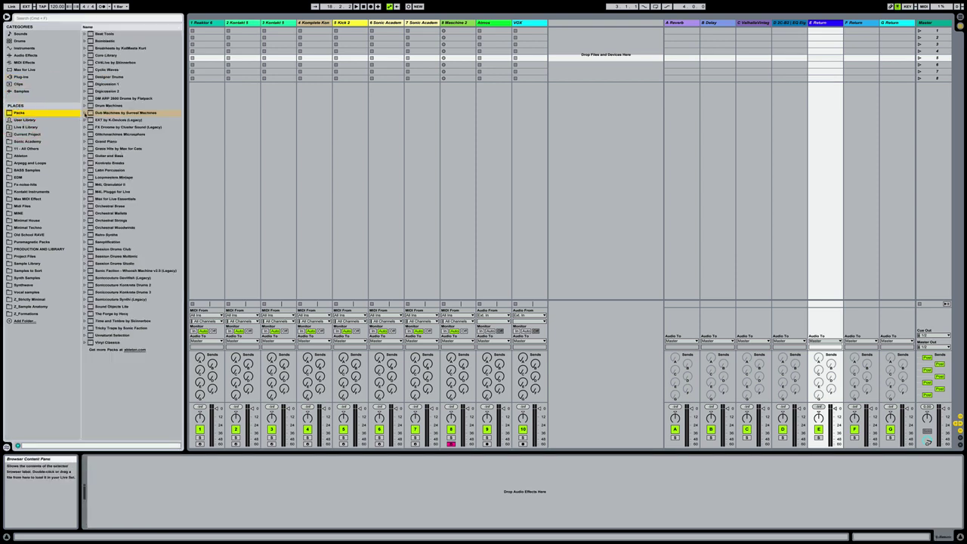
left_click(84, 113)
left_click(91, 127)
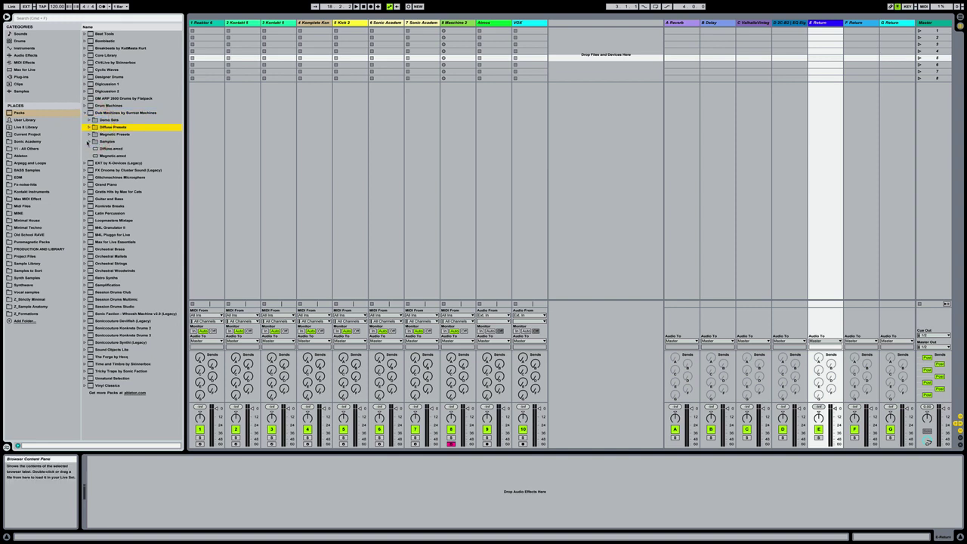
left_click(130, 149)
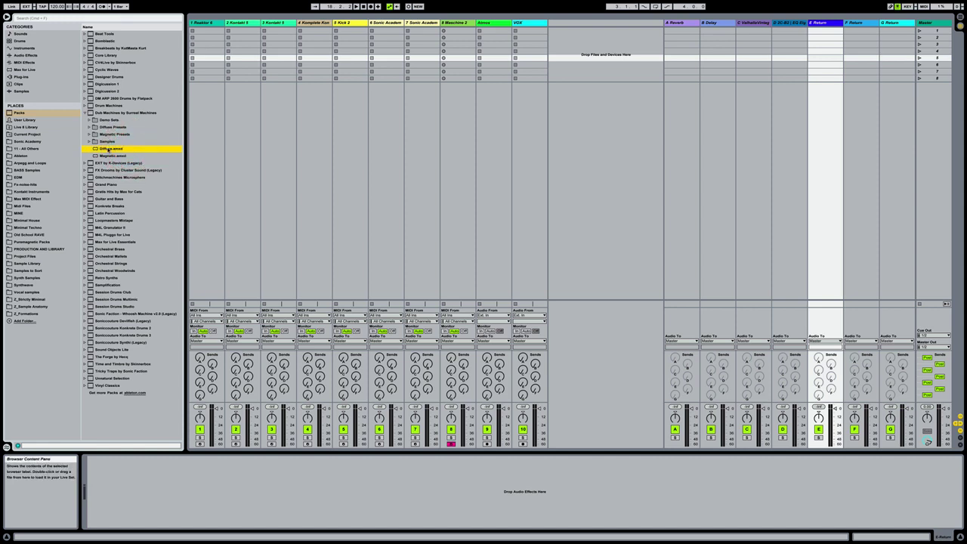
left_click_drag(797, 184, 834, 221)
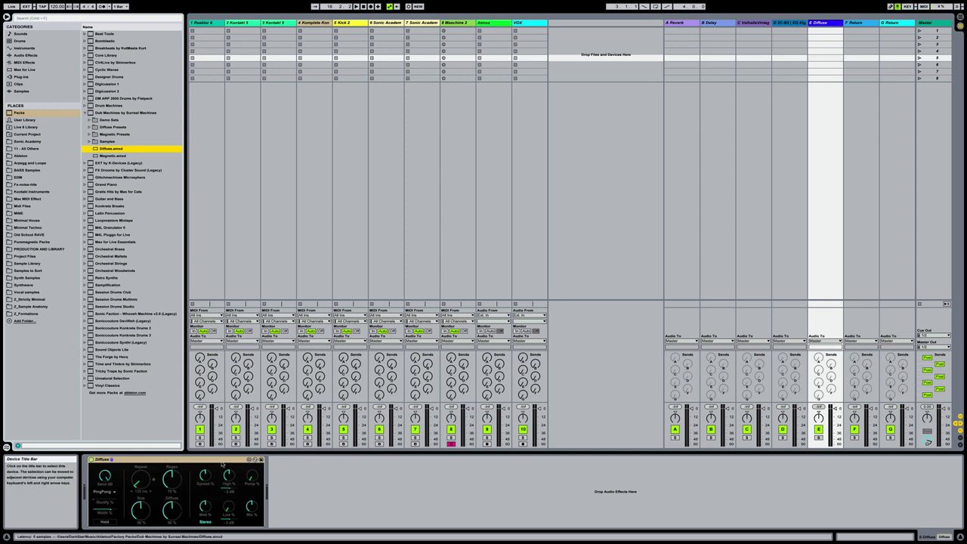
left_click(349, 479)
key("super+v")
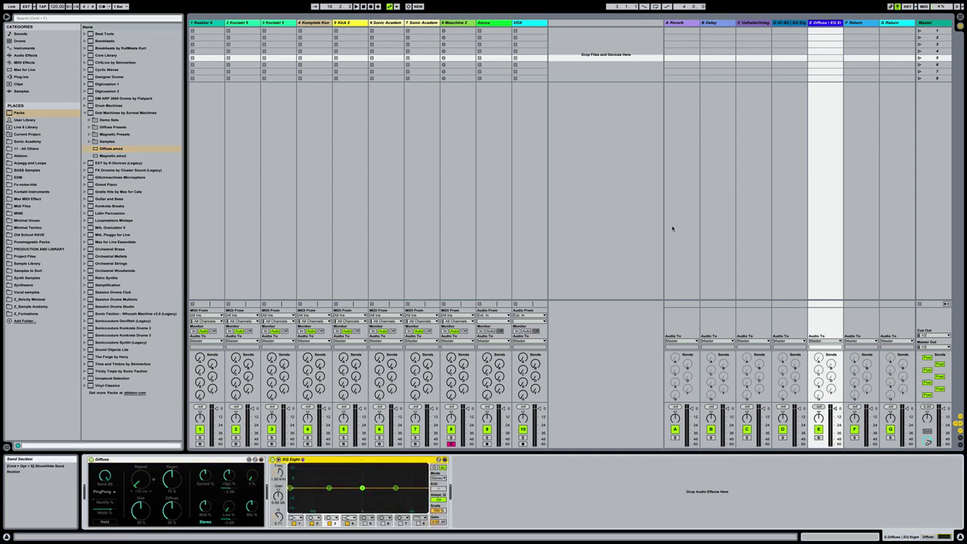
Step: Load the Reaktor 6 FX VST plug-in onto return track F
left_click(859, 23)
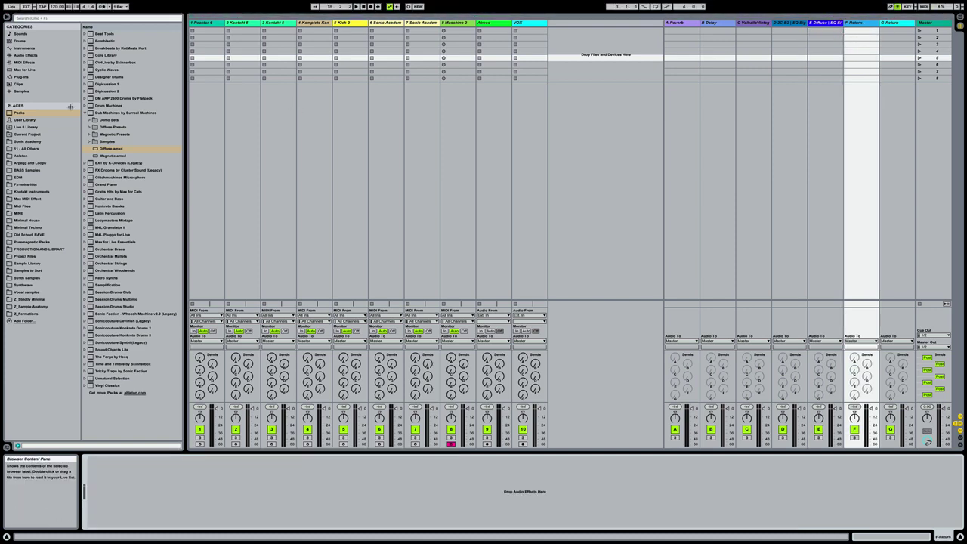
left_click(84, 113)
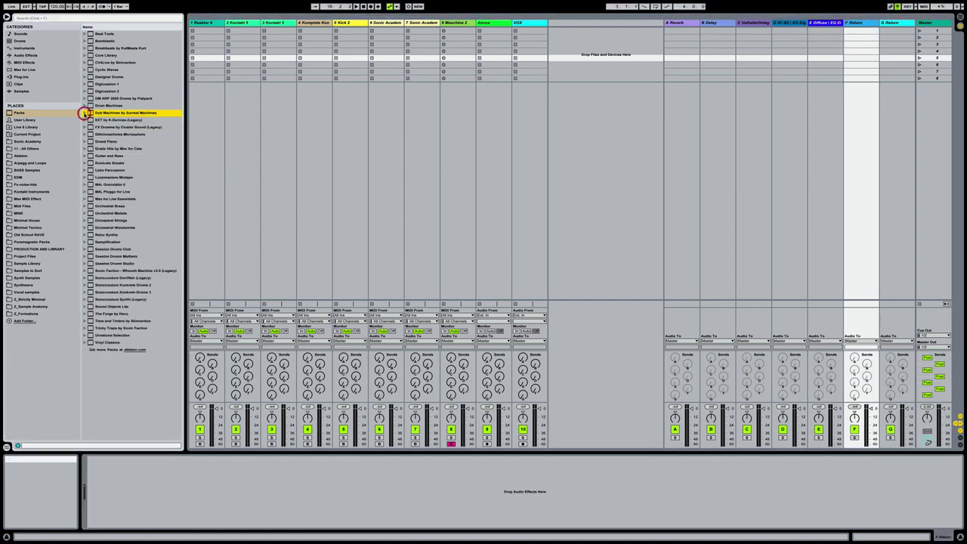
left_click(22, 76)
left_click(92, 85)
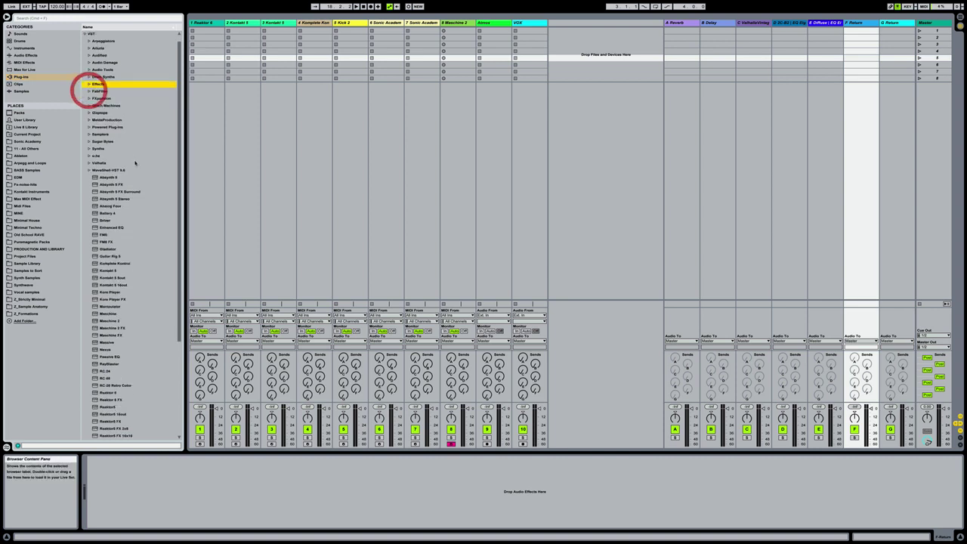
scroll(135, 163, "down", 5)
left_click(126, 270)
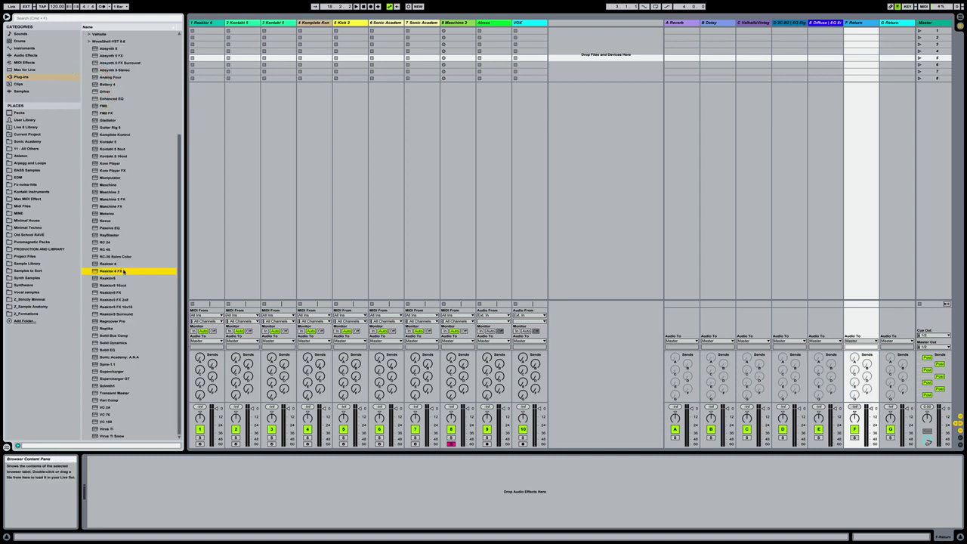
left_click_drag(846, 237, 853, 238)
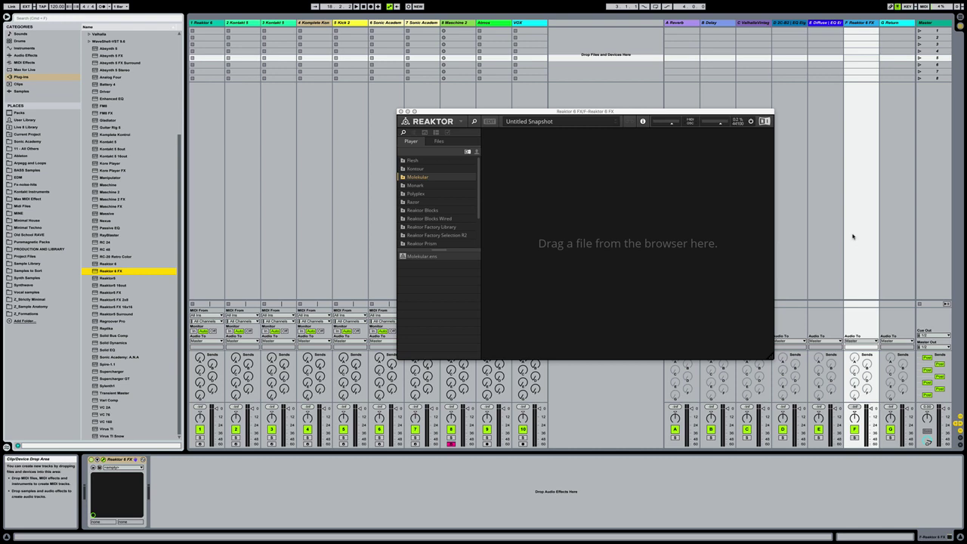
Step: Load the Molekular ensemble into Reaktor 6 FX and close the plug-in window
left_click(432, 179)
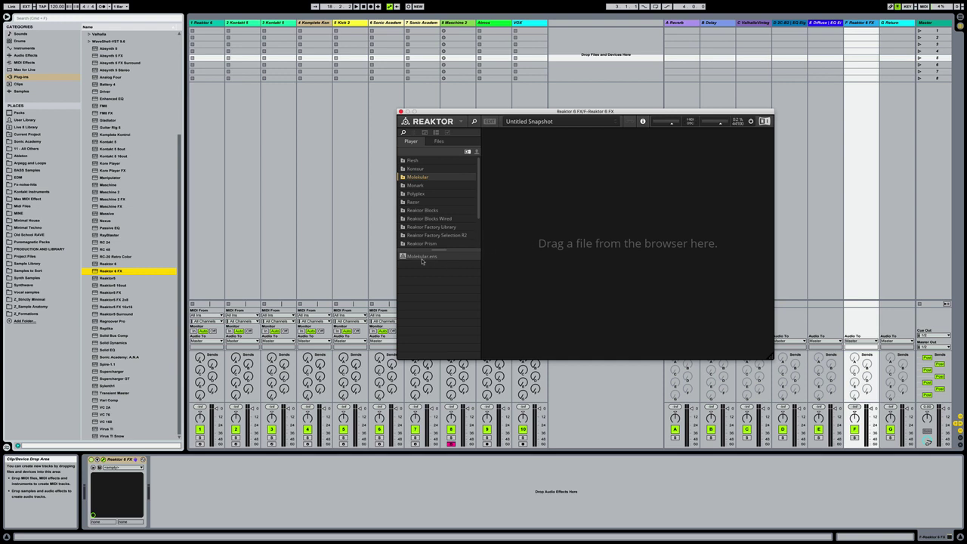
left_click_drag(413, 256, 607, 243)
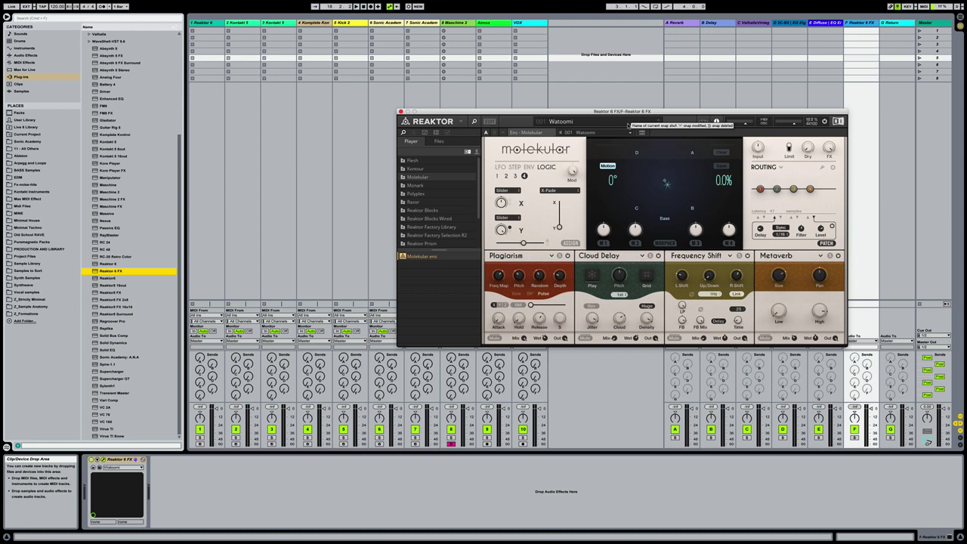
left_click(401, 112)
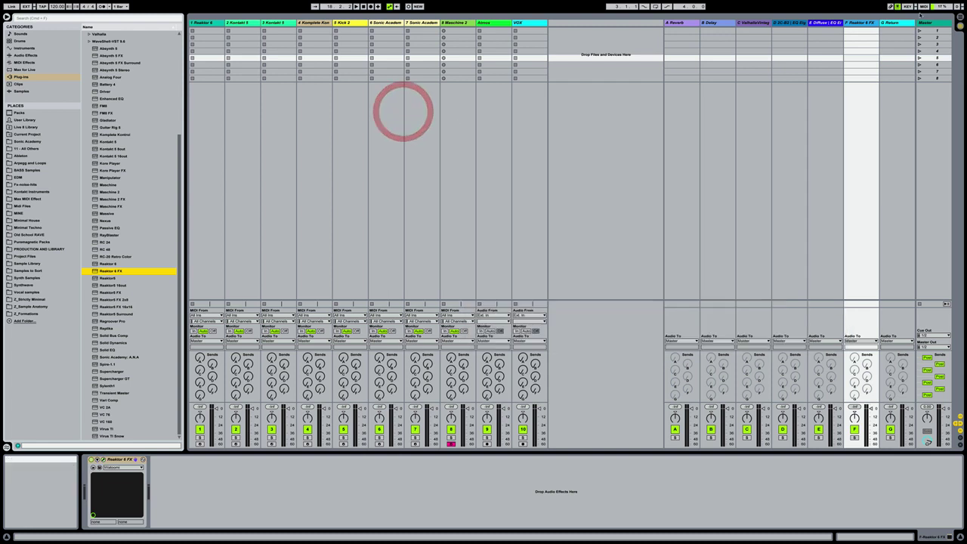
Step: Load the Replika plug-in onto return track G and paste the copied EQ Eight after it
left_click(892, 21)
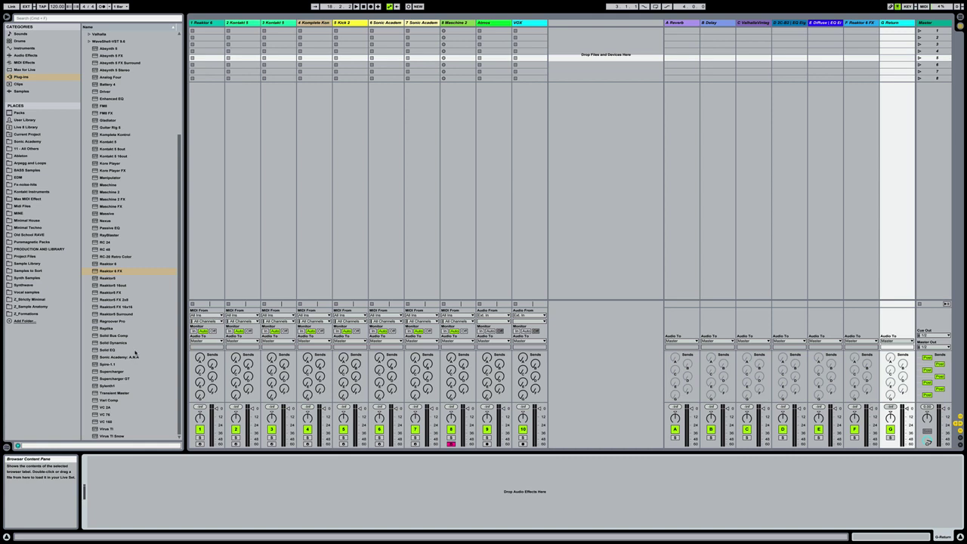
left_click(126, 330)
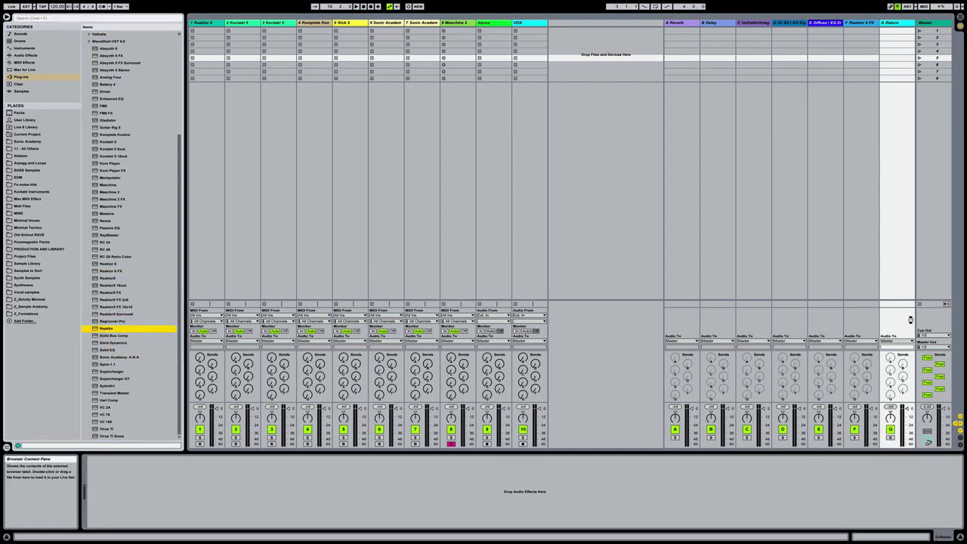
left_click_drag(910, 319, 910, 320)
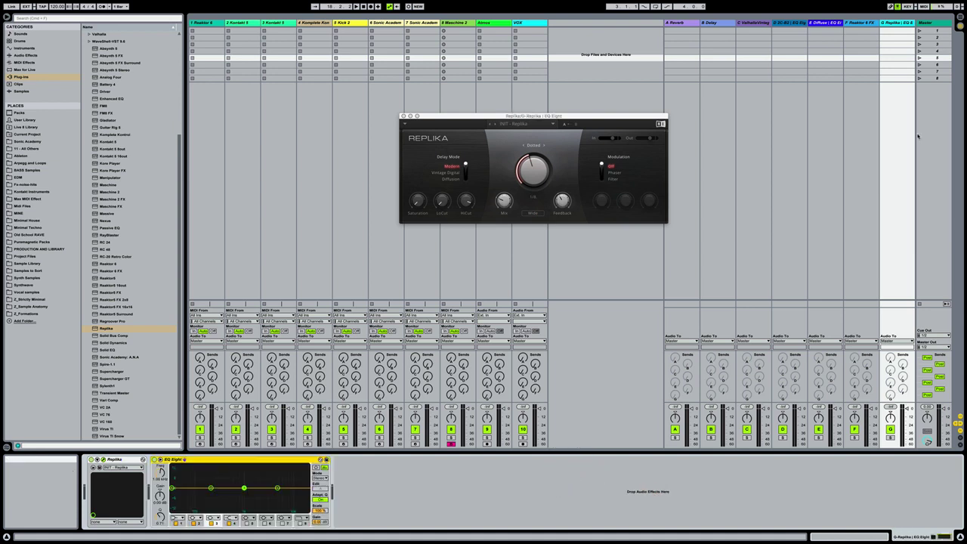
Step: Paste the copied EQ Eight after Reaktor 6 FX on return track F and close the Replika window
left_click(861, 22)
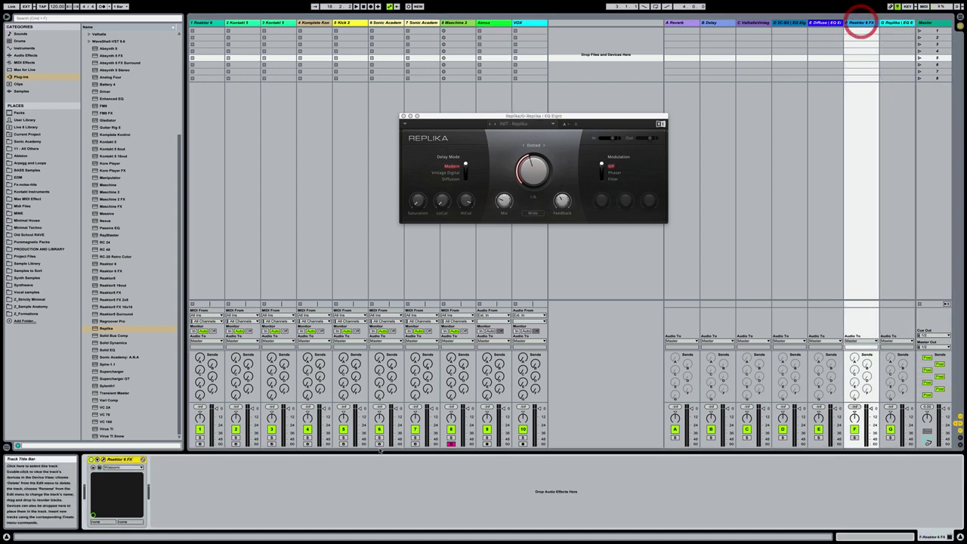
left_click(295, 488)
key("super+v")
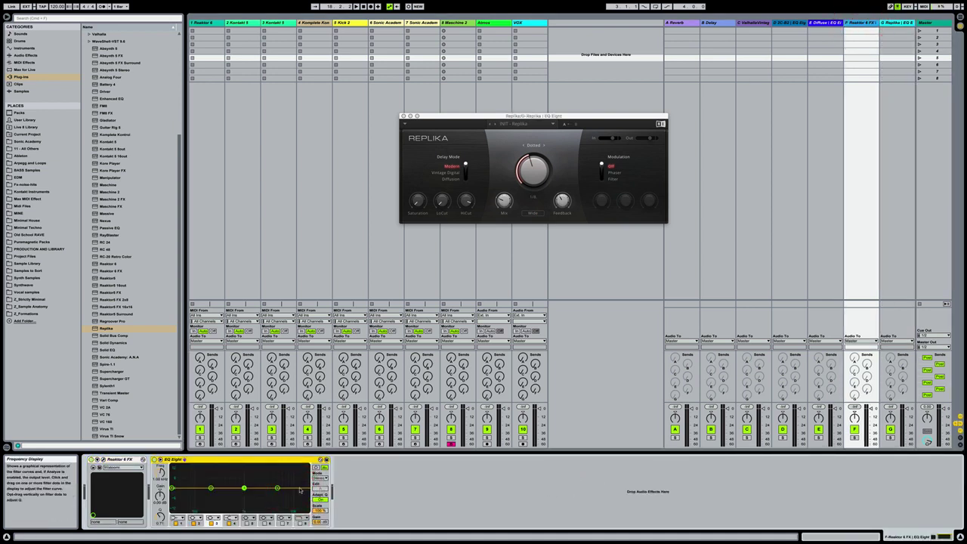
left_click(404, 116)
Step: Review the device chains on return tracks C to G and on the Maschine 2 track
left_click(742, 22)
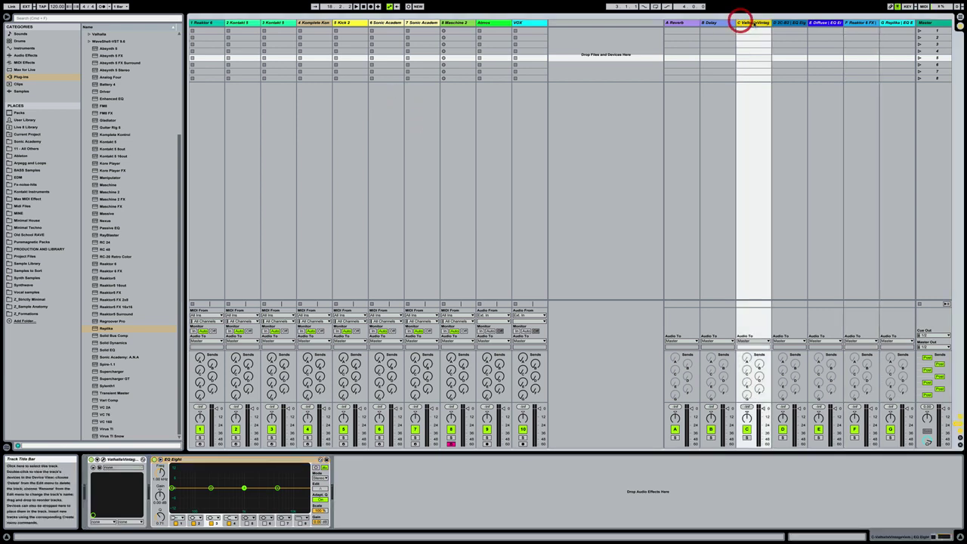
left_click(784, 22)
left_click(822, 22)
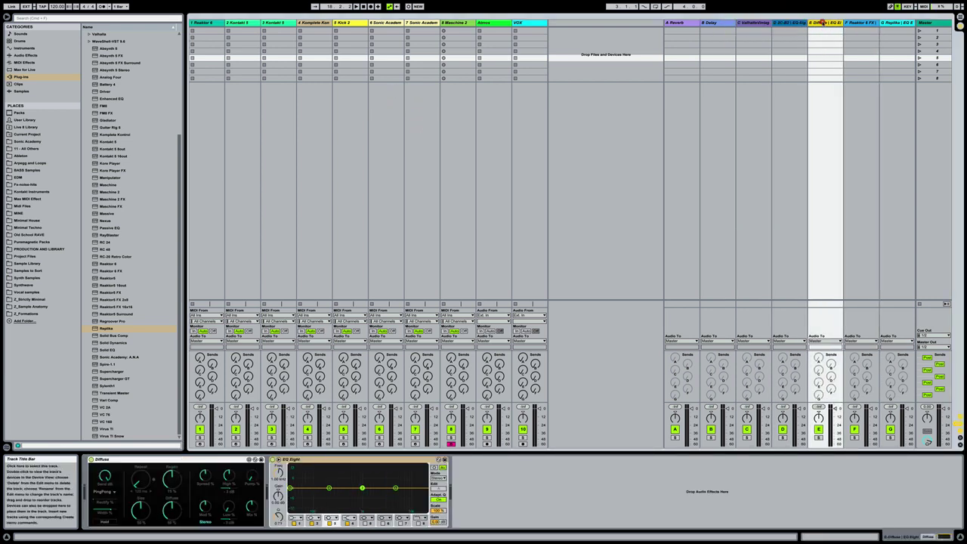
left_click(860, 22)
left_click(890, 22)
left_click(864, 22)
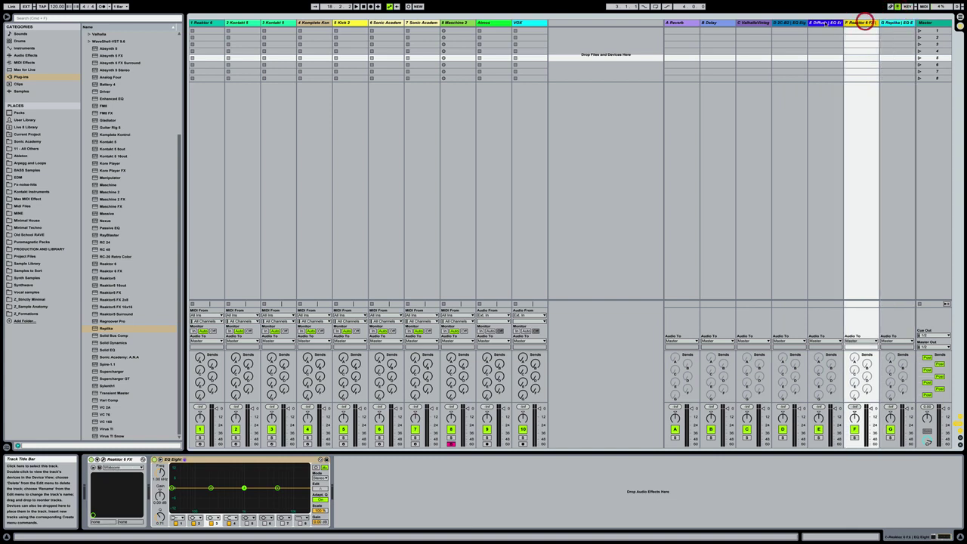
left_click(817, 22)
left_click(792, 22)
left_click(758, 22)
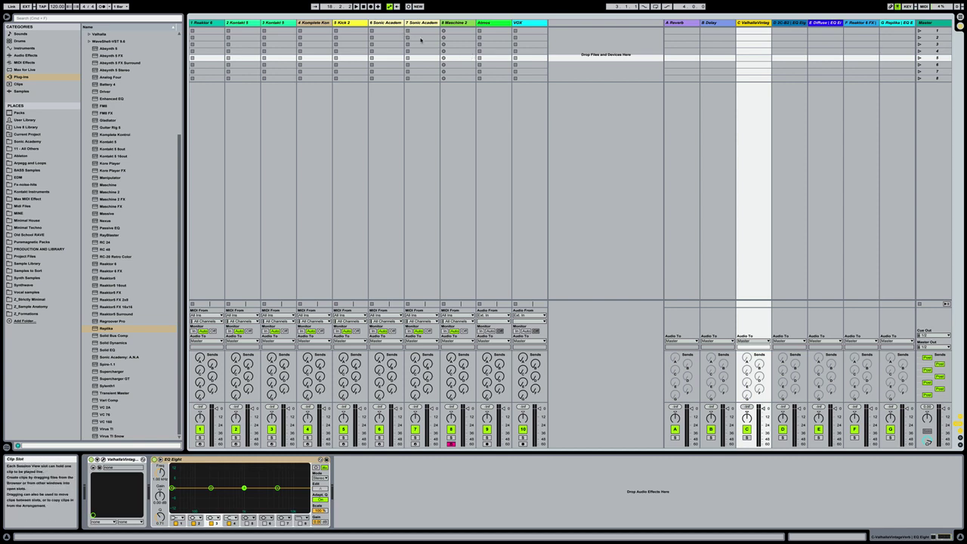
left_click(456, 23)
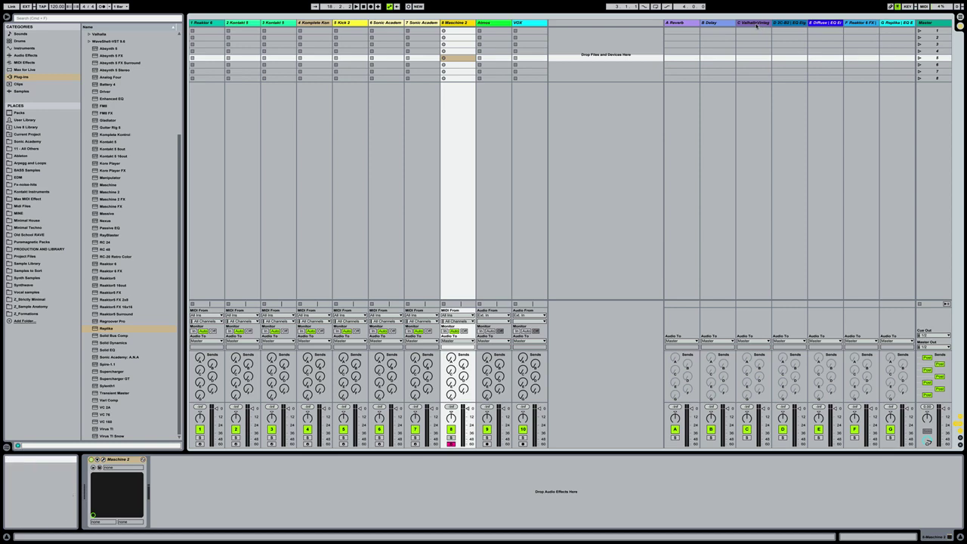
Step: Load the Big Ambience Gate preset from Gated Reverbs in ValhallaVintageVerb on return track C and close its window
left_click(755, 24)
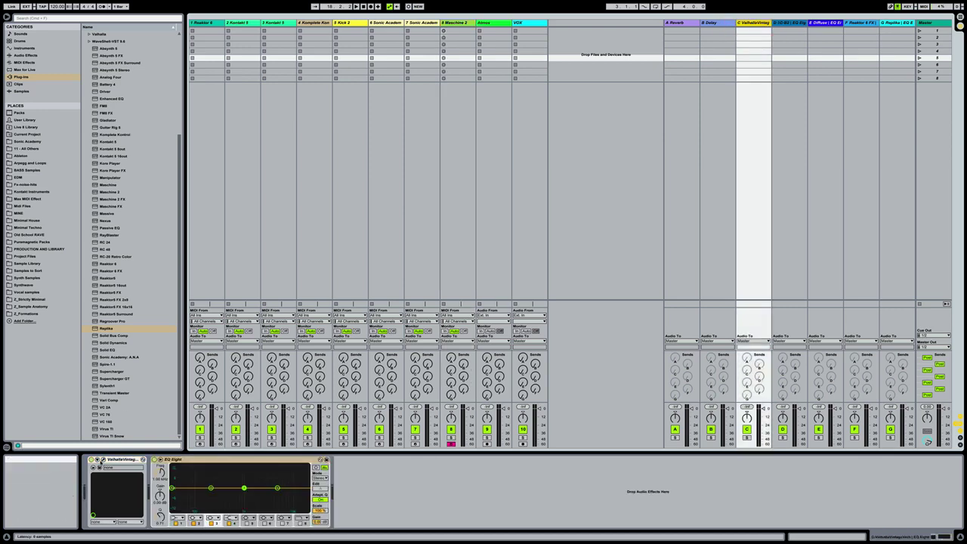
left_click(94, 467)
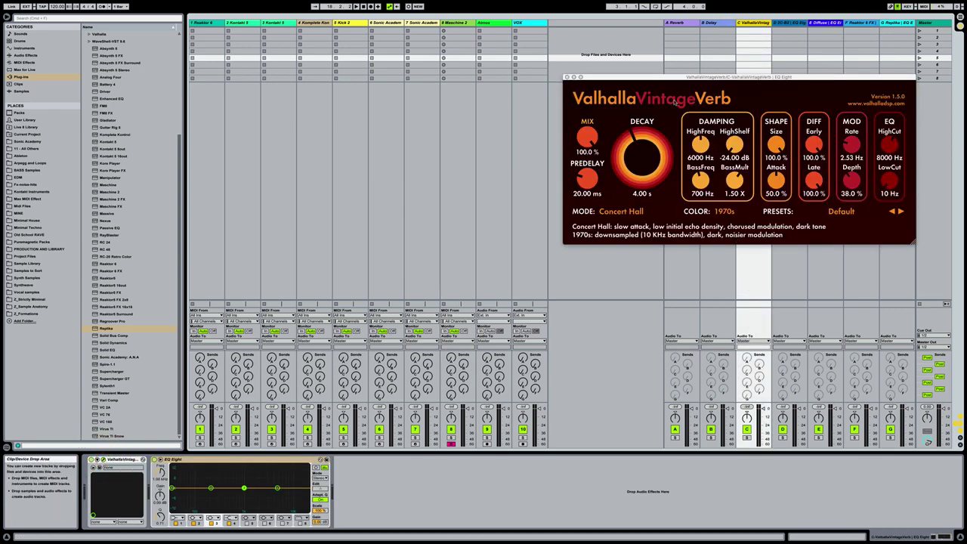
left_click(833, 213)
left_click(832, 214)
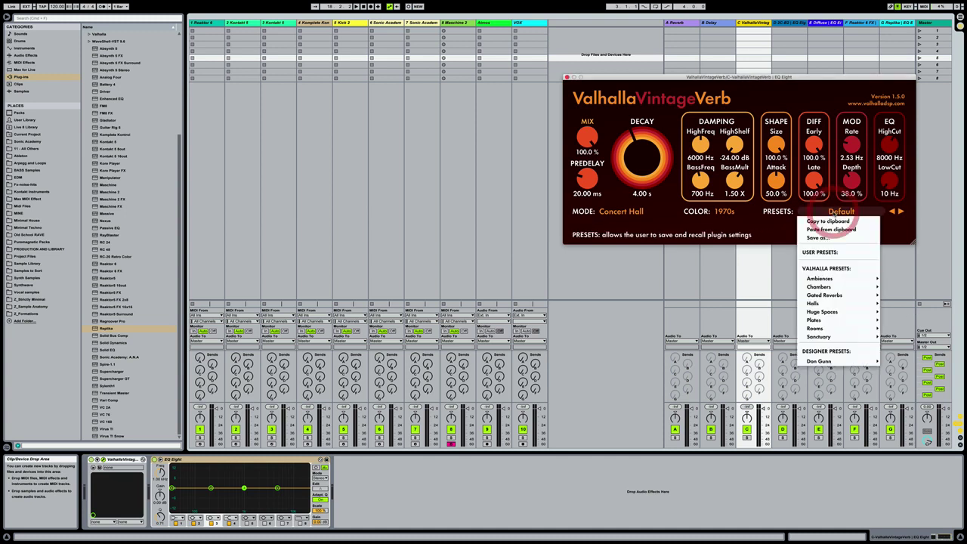
mouse_move(838, 287)
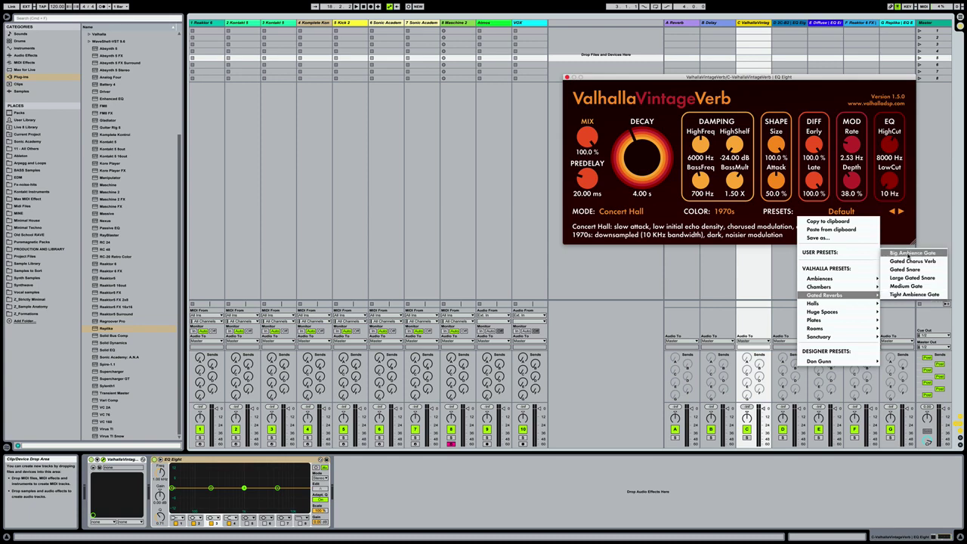
left_click(908, 257)
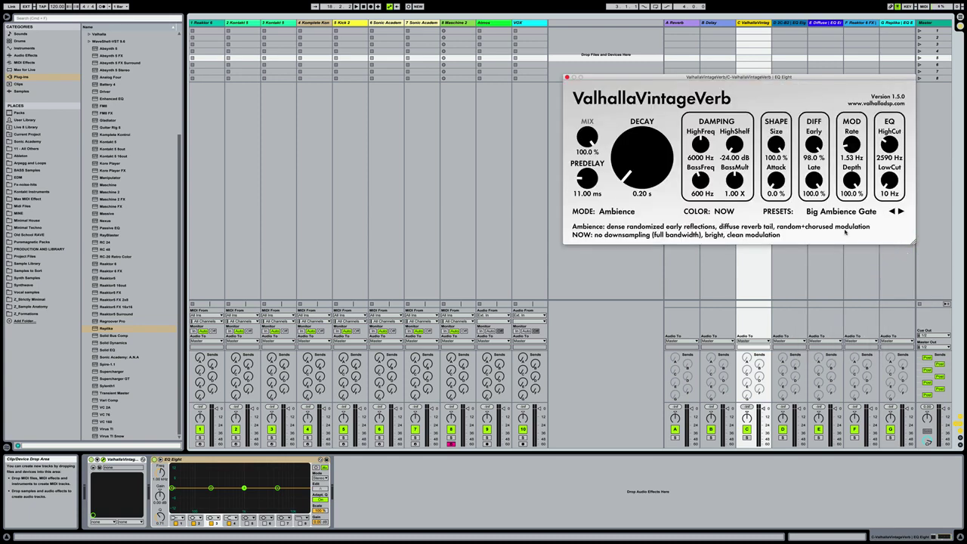
left_click(567, 78)
Step: Load the Distant Slap preset from Special Effects, FX1 Thematic, in 2C-B2 on return track D and close its window
left_click(784, 24)
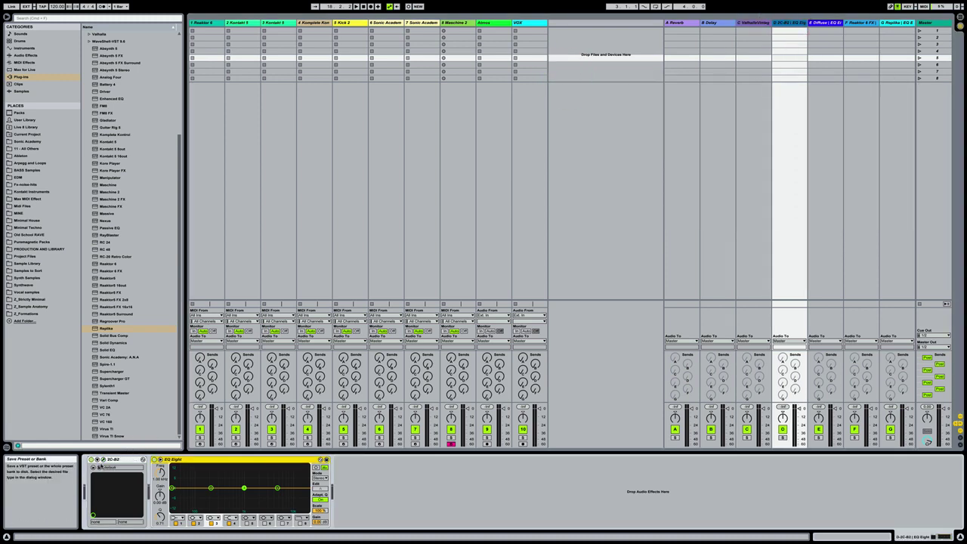
left_click(99, 466)
left_click(436, 117)
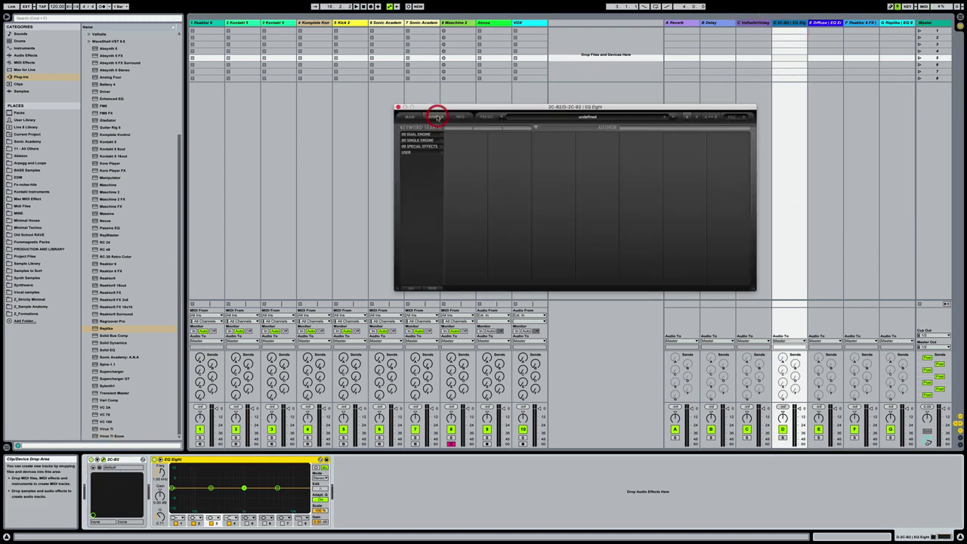
left_click(418, 146)
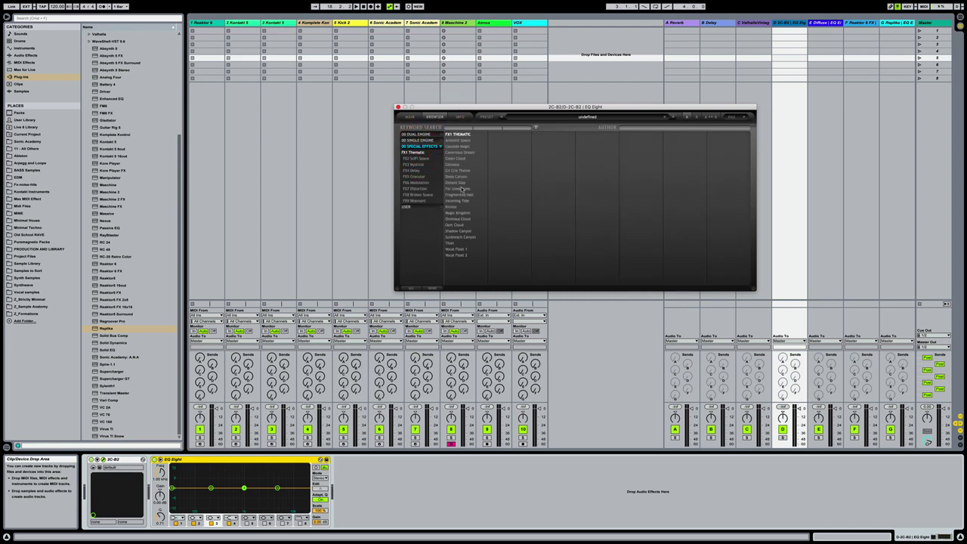
left_click(458, 183)
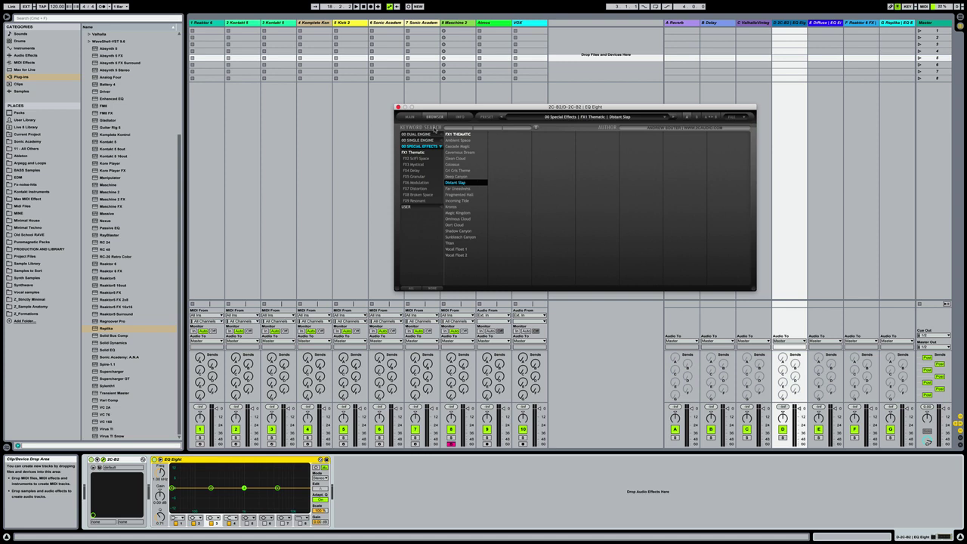
left_click(409, 116)
left_click(398, 106)
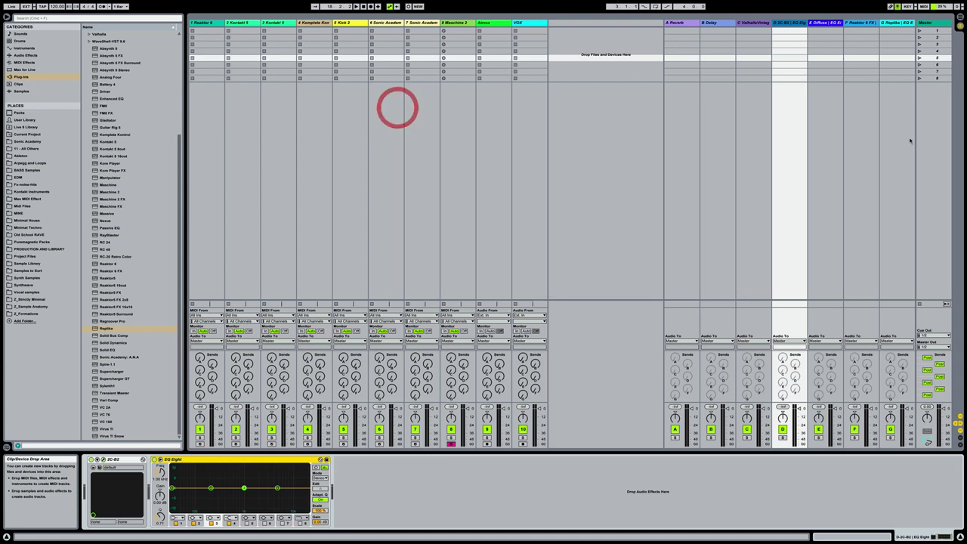
Step: Swap the Diffuse device on return track E for the Cavern Send preset from Diffuse Presets, then leave preset swapping
left_click(825, 23)
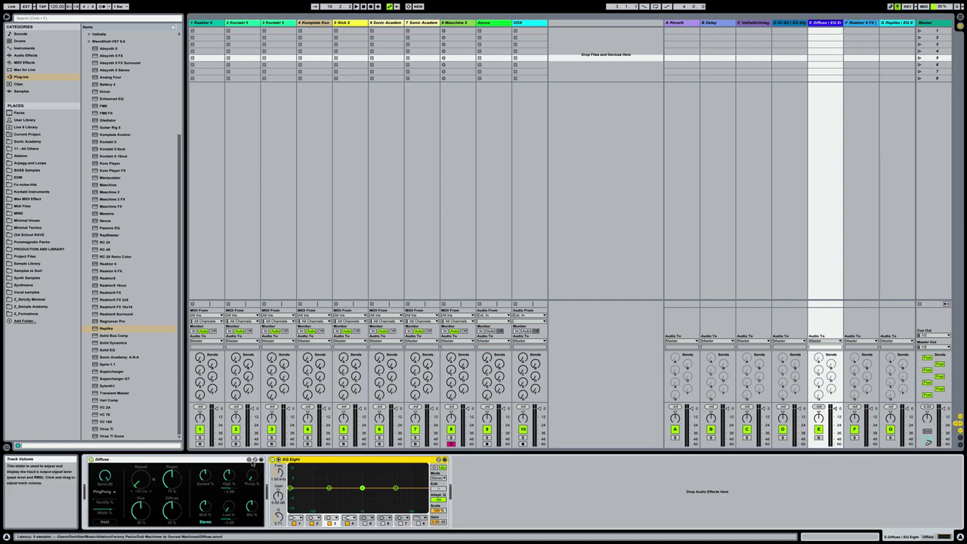
left_click(255, 459)
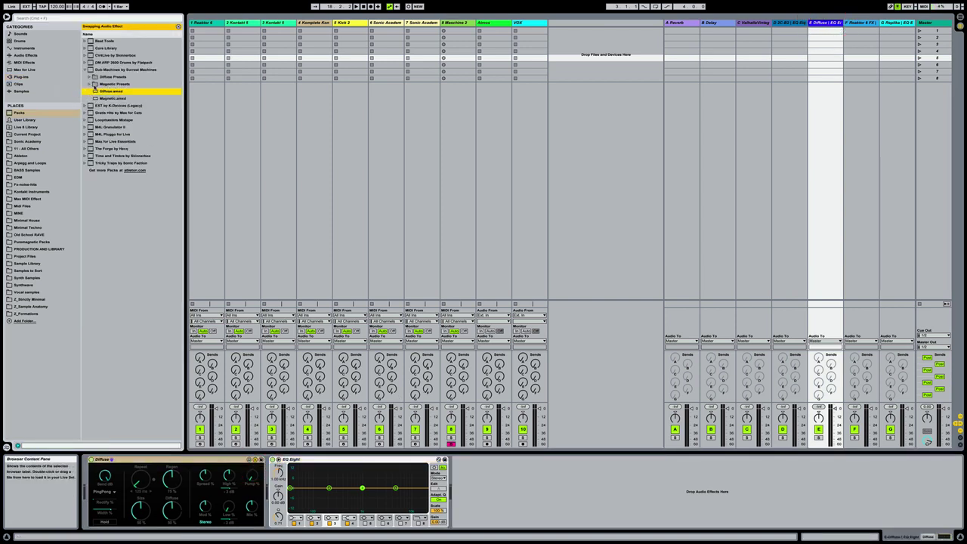
left_click(90, 77)
left_click(89, 77)
left_click(106, 91)
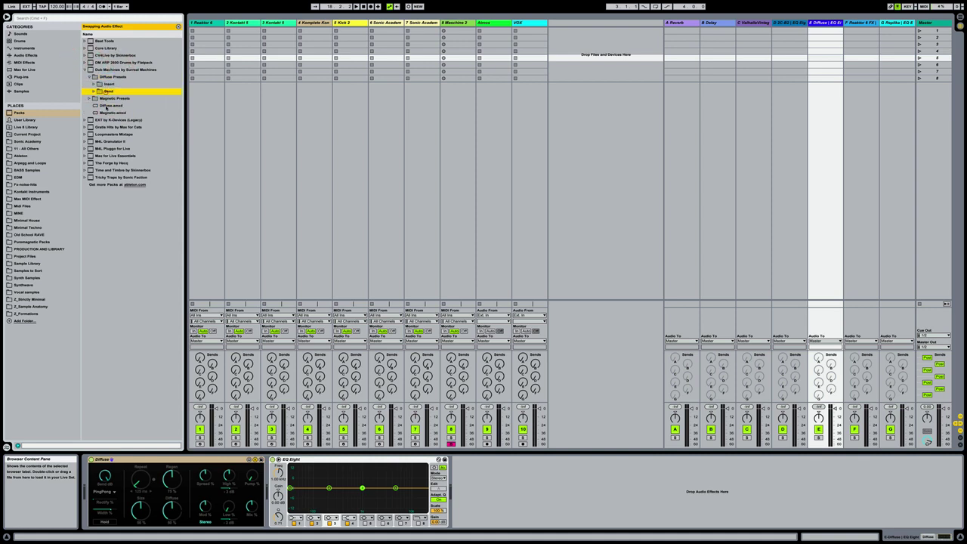
left_click(118, 84)
left_click(119, 90)
left_click(94, 91)
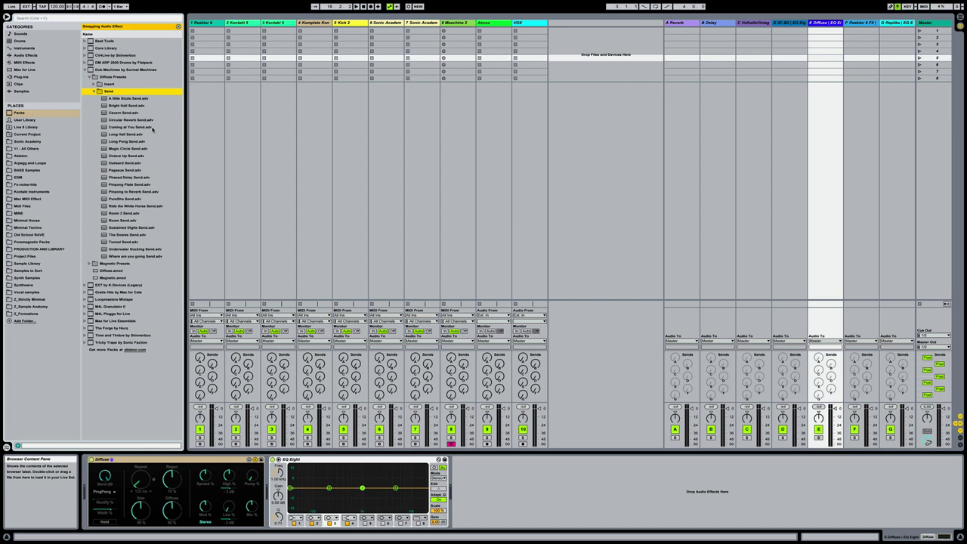
double_click(122, 113)
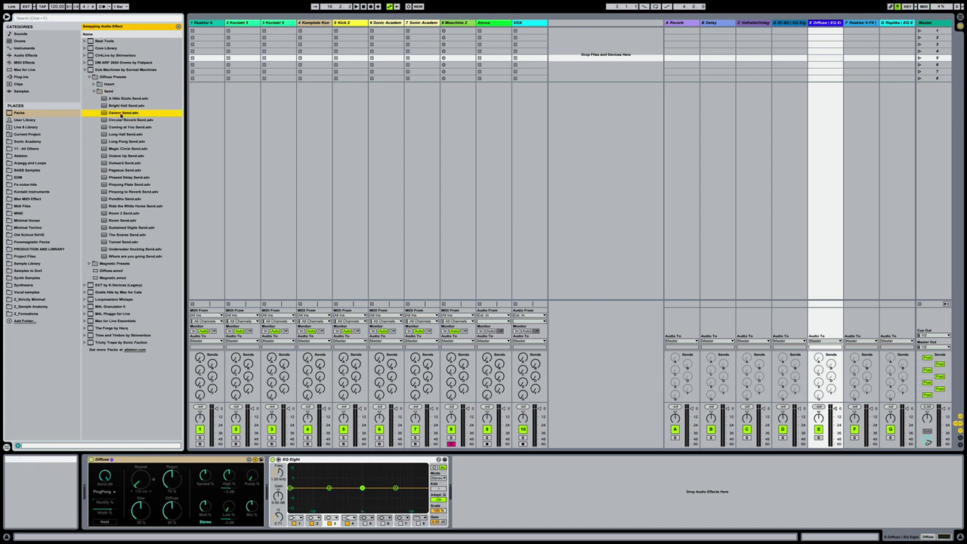
left_click(94, 91)
left_click(85, 71)
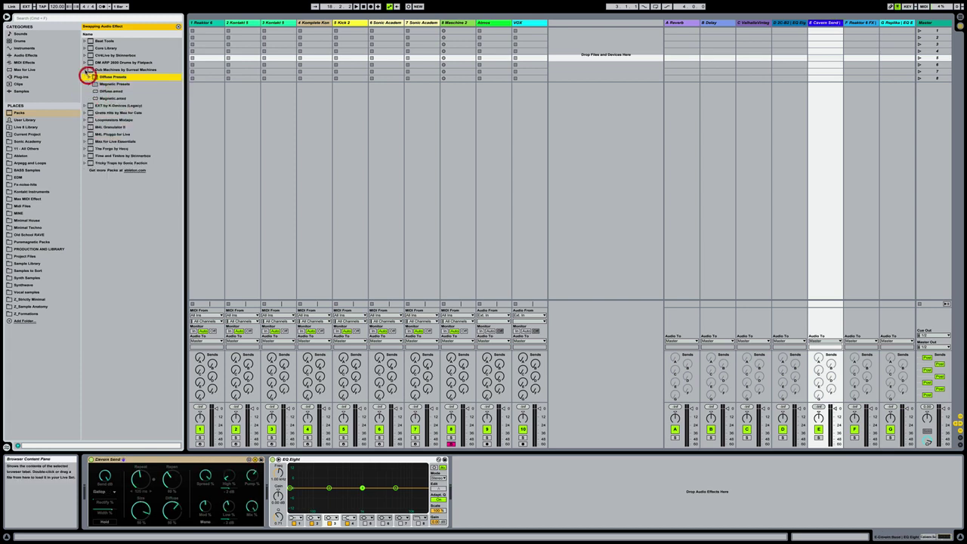
left_click(854, 23)
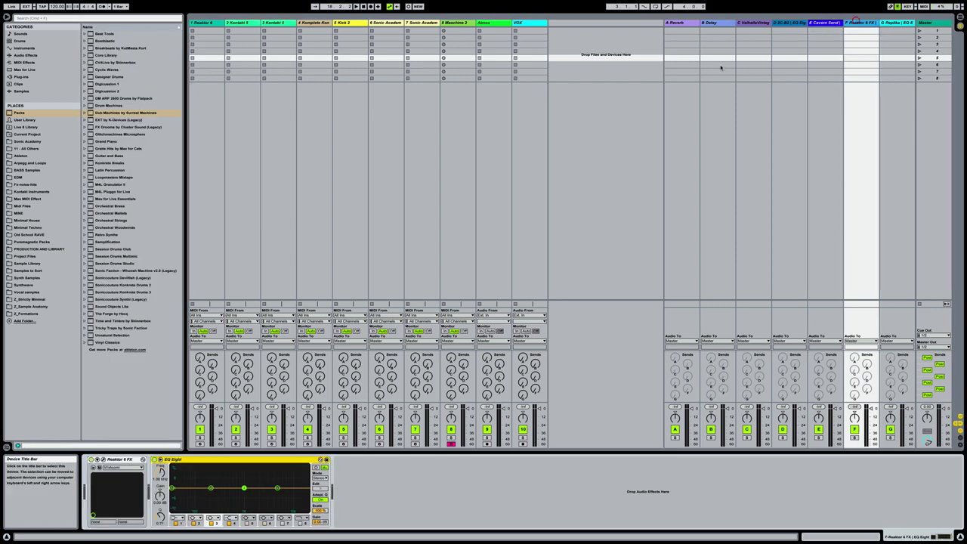
Step: Load the Rhythmic preset Pumping Dubby Smear for Molekular in Reaktor 6 FX on return track F and close its window
left_click(102, 459)
left_click(550, 130)
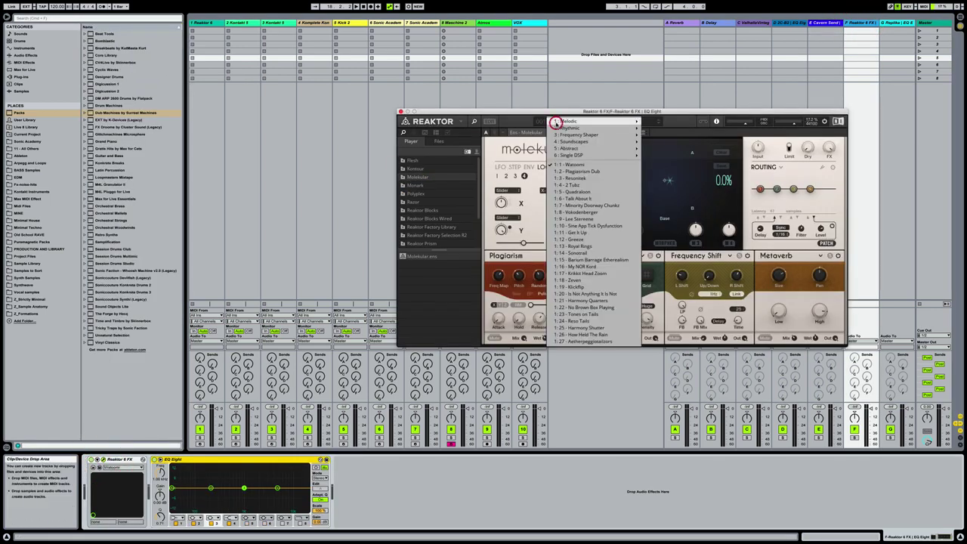
mouse_move(606, 131)
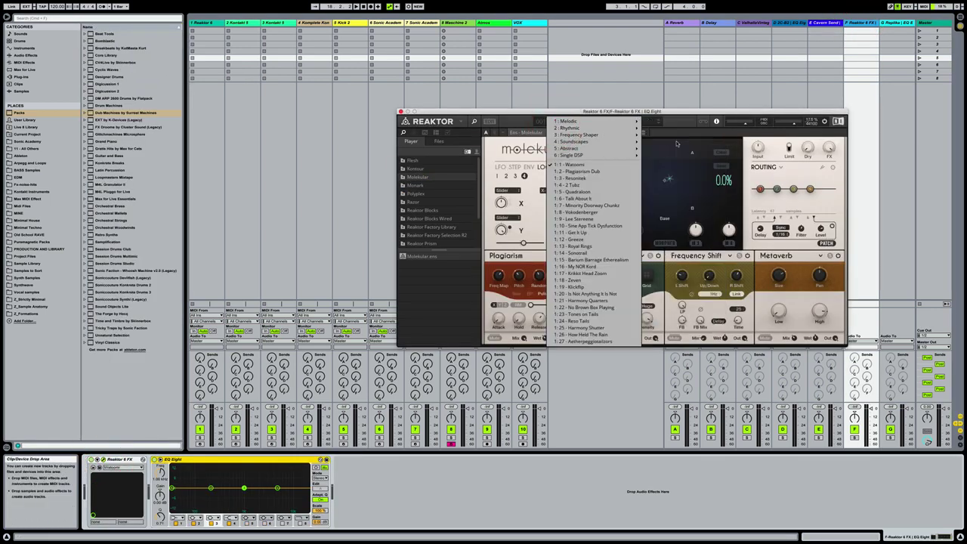
scroll(674, 139, "down", 1)
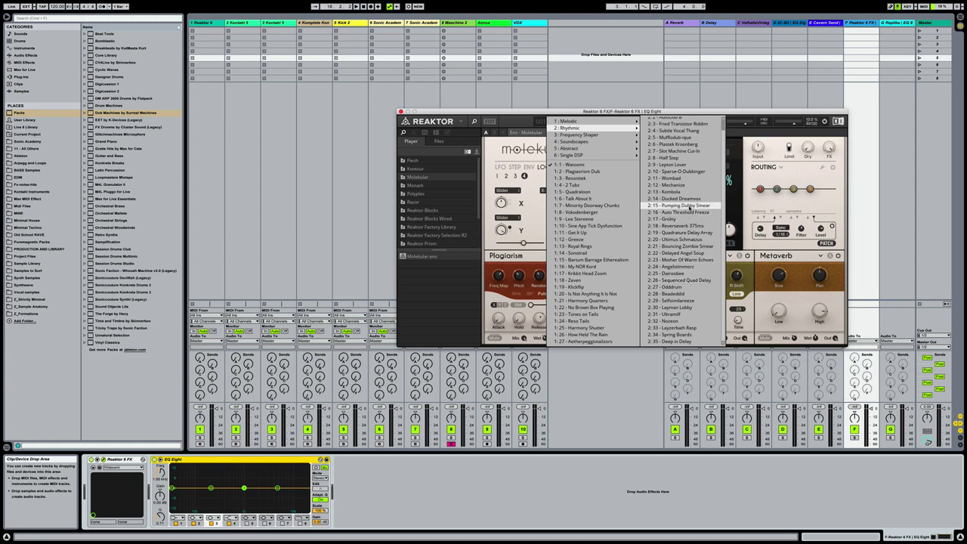
left_click(688, 207)
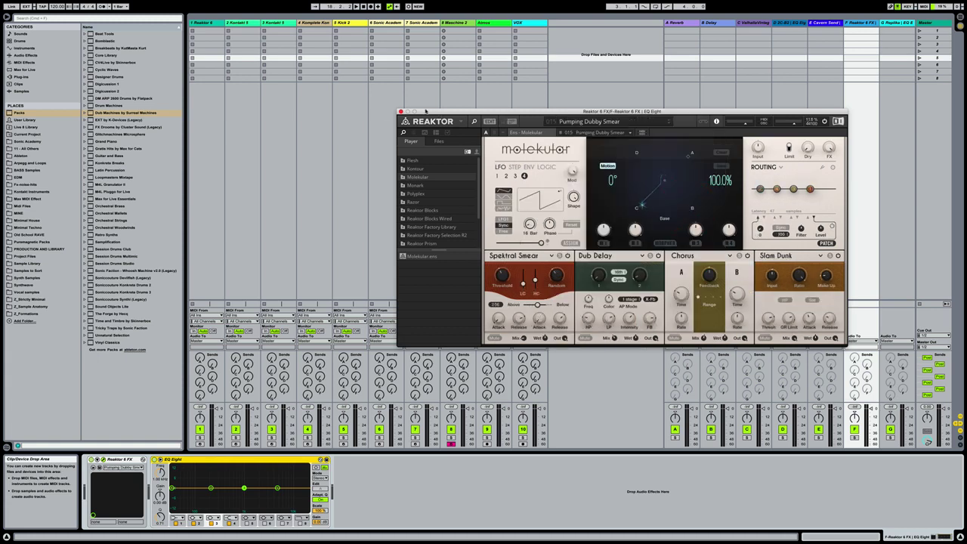
left_click(400, 111)
Step: Load the Stereoflex preset in Replika on return track G and close its window
left_click(896, 22)
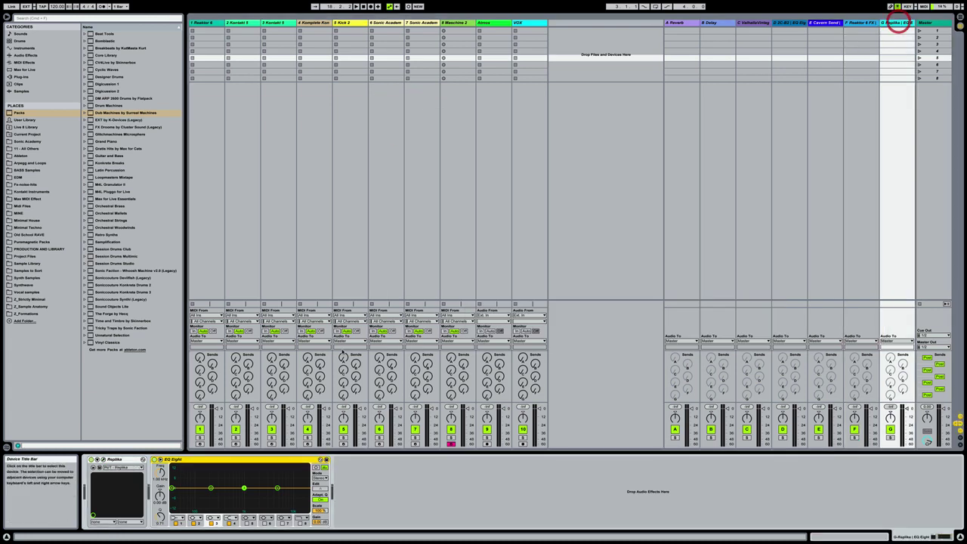
left_click(103, 460)
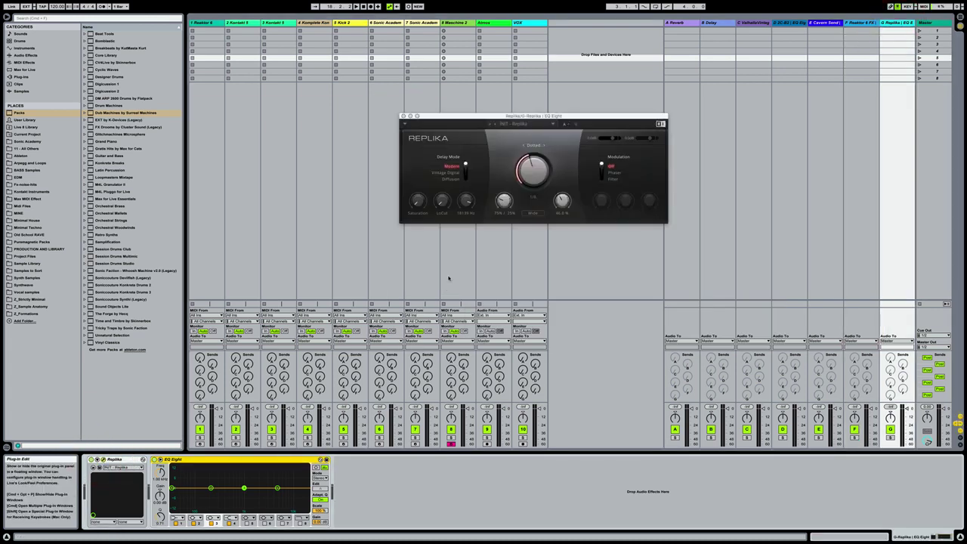
left_click(530, 124)
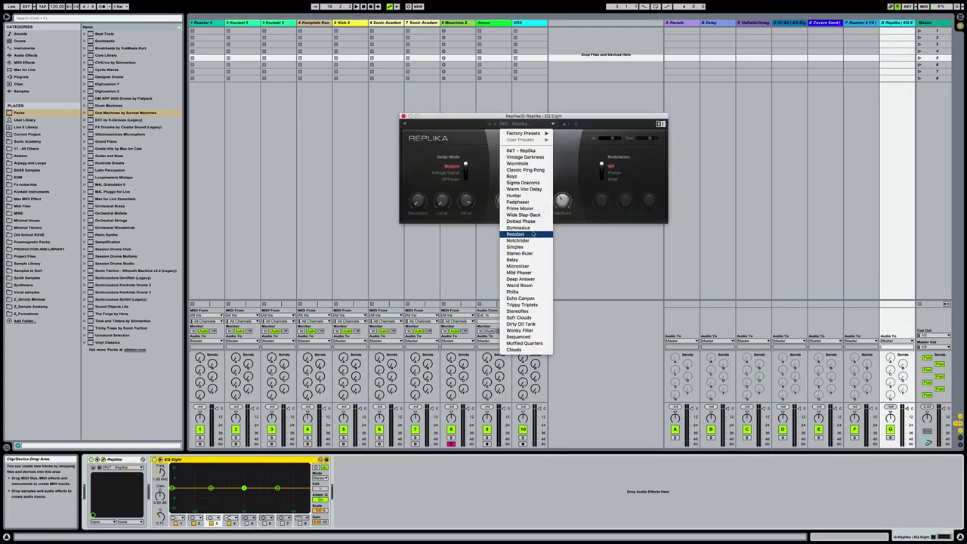
left_click(522, 310)
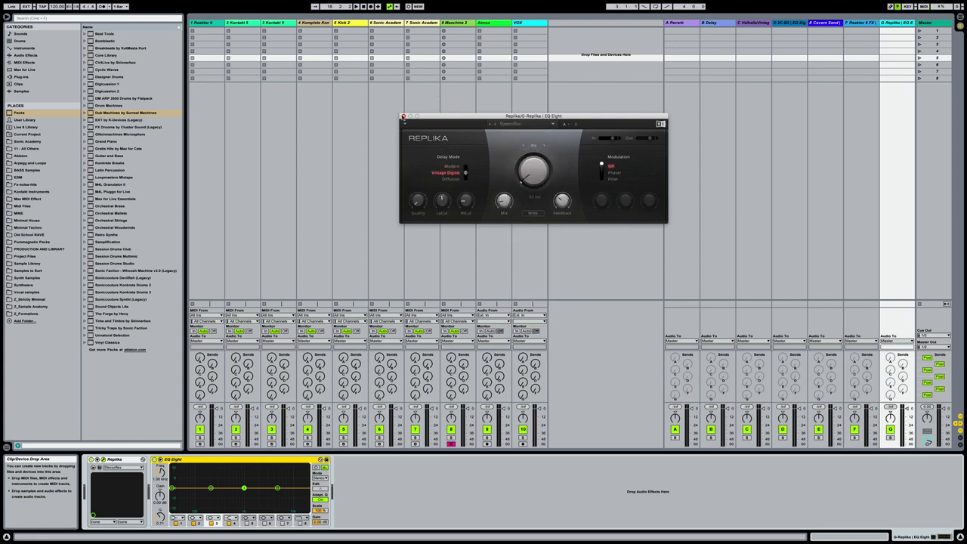
left_click(402, 116)
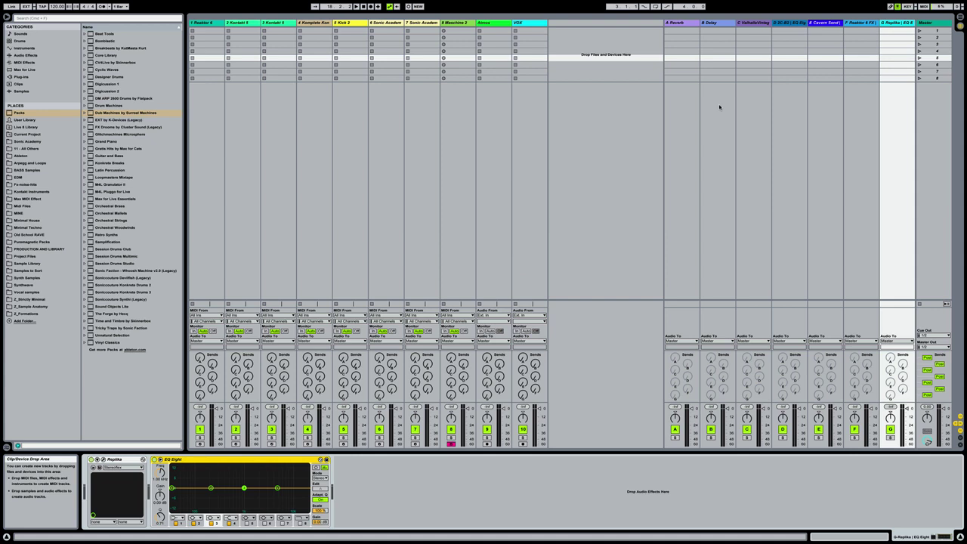
Step: Review the device chains on return tracks C to G, ending on the ValhallaVintageVerb return
left_click(615, 62)
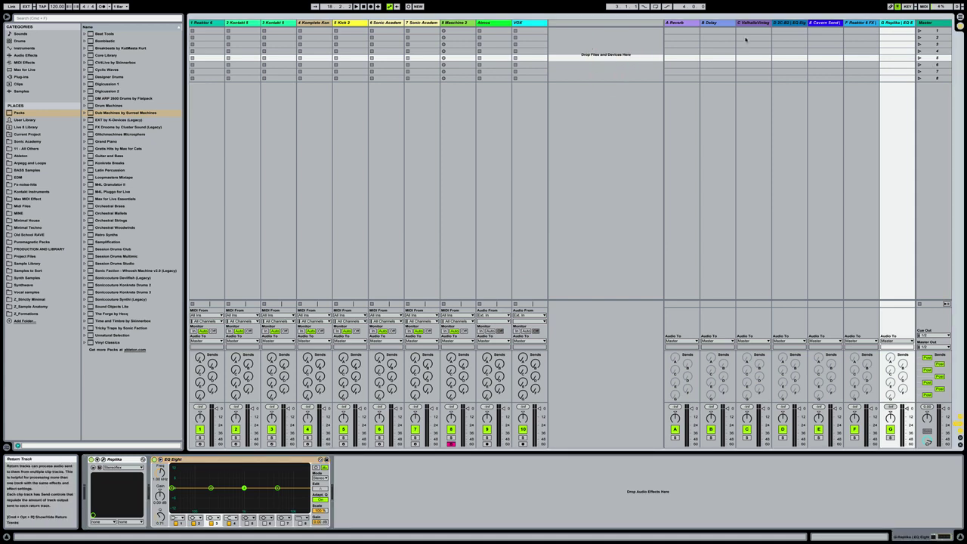
left_click(752, 23)
left_click(789, 23)
left_click(822, 22)
left_click(858, 23)
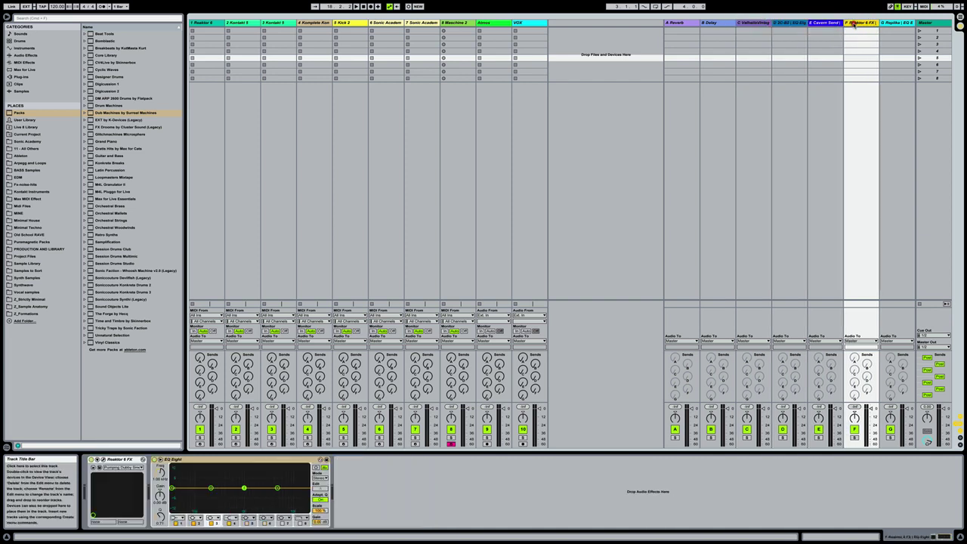
left_click(894, 23)
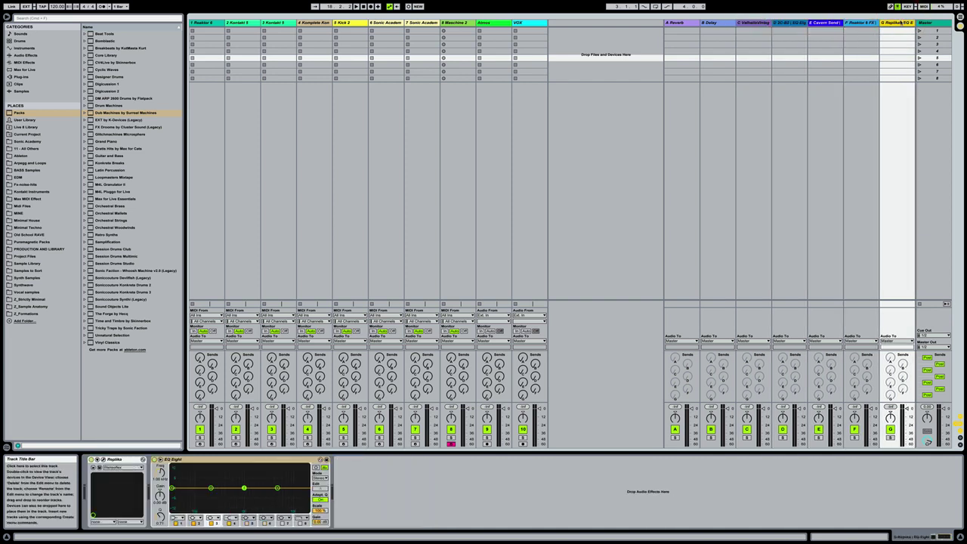
left_click(752, 23)
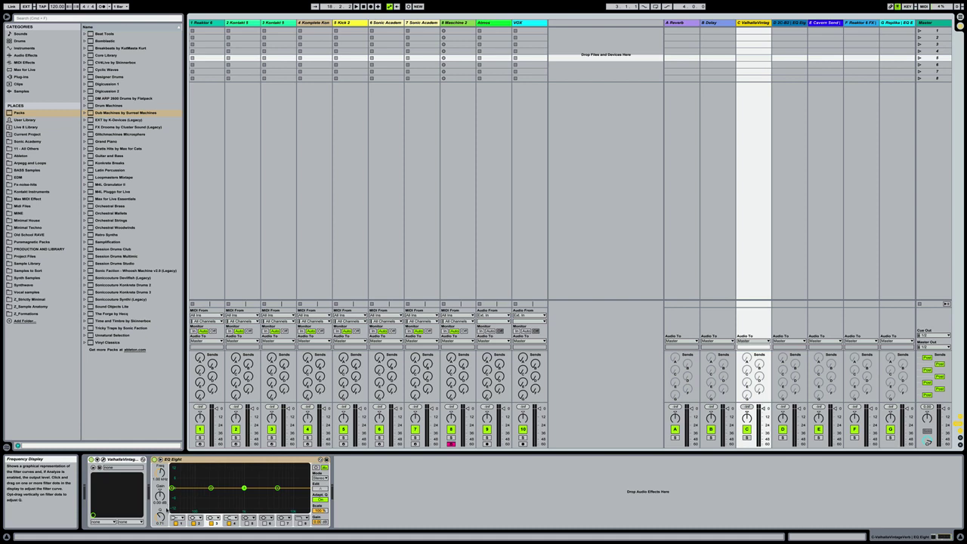
key("super+z")
left_click(630, 171)
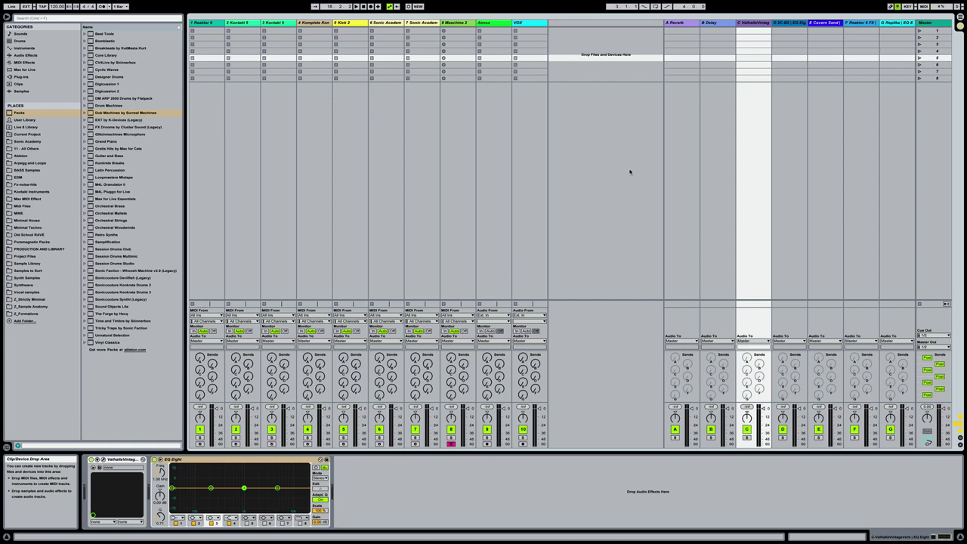
Step: Enlarge the mixer section and set the volume of all ten tracks from Reaktor 6 to VOX to -10 dB
left_click_drag(532, 302, 533, 240)
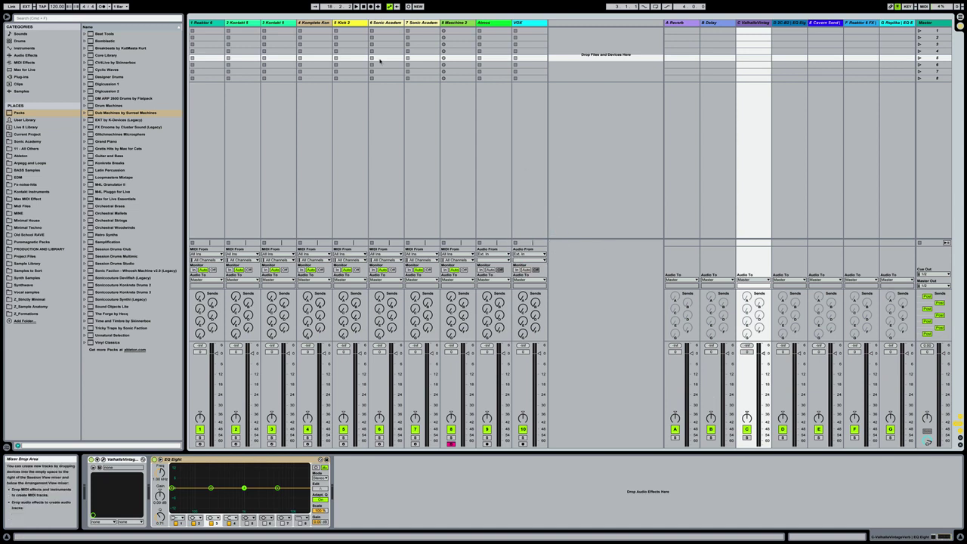
left_click(209, 25)
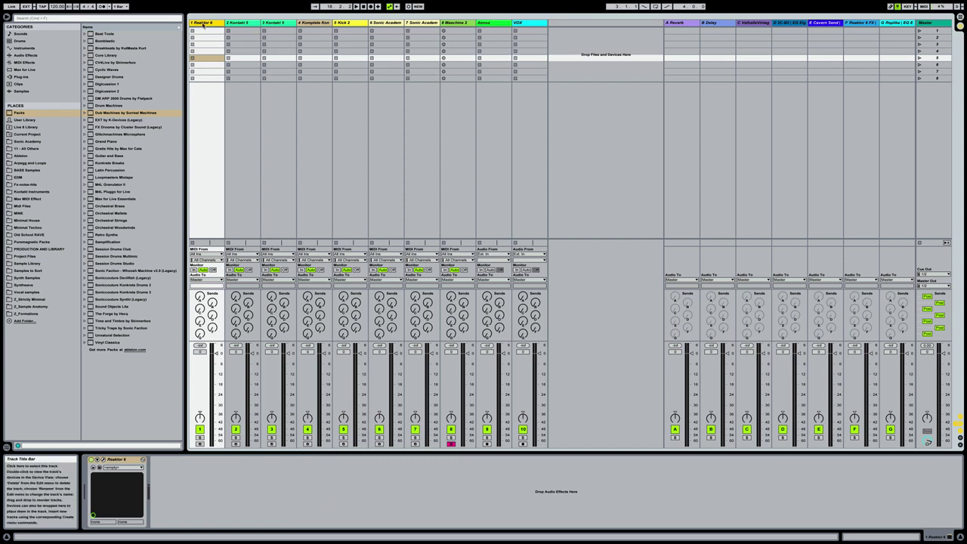
left_click(536, 25)
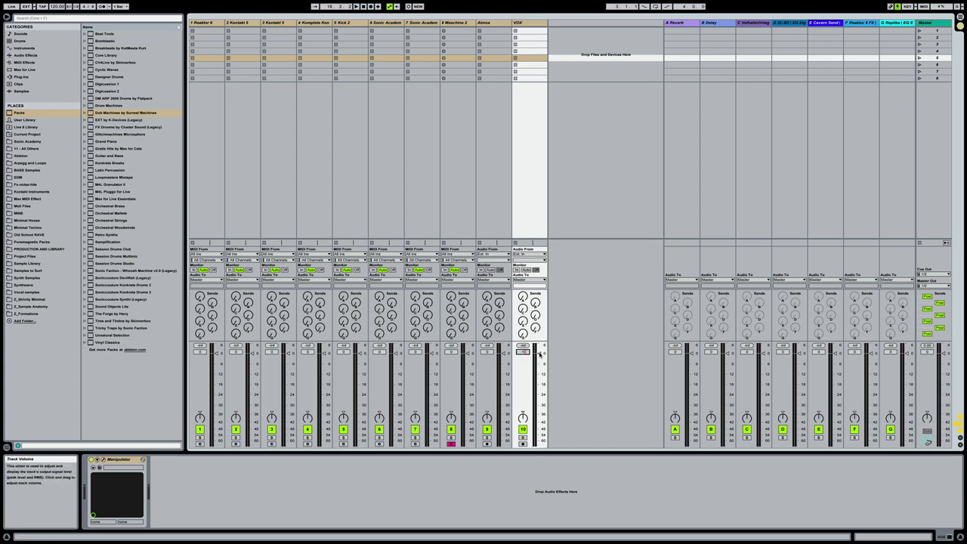
left_click(576, 357)
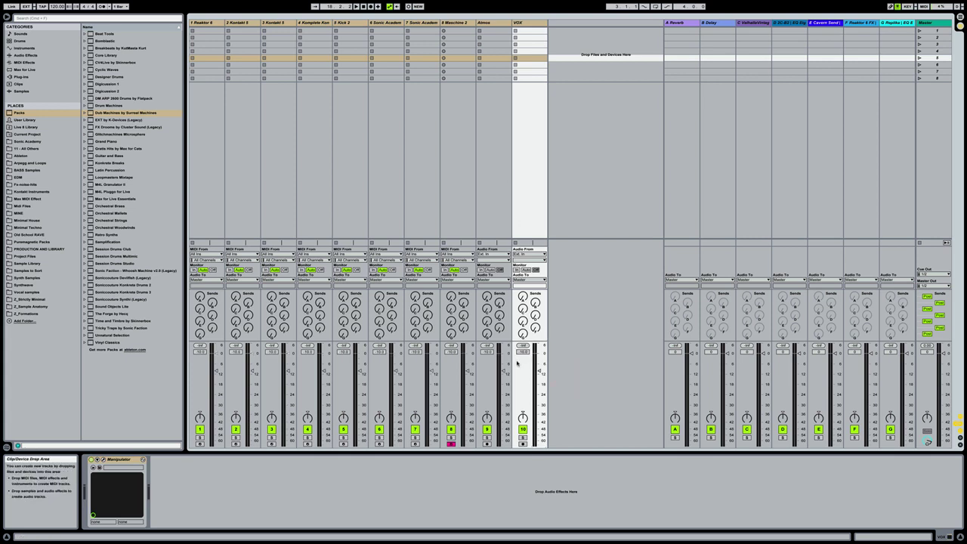
left_click(563, 370)
left_click(524, 23)
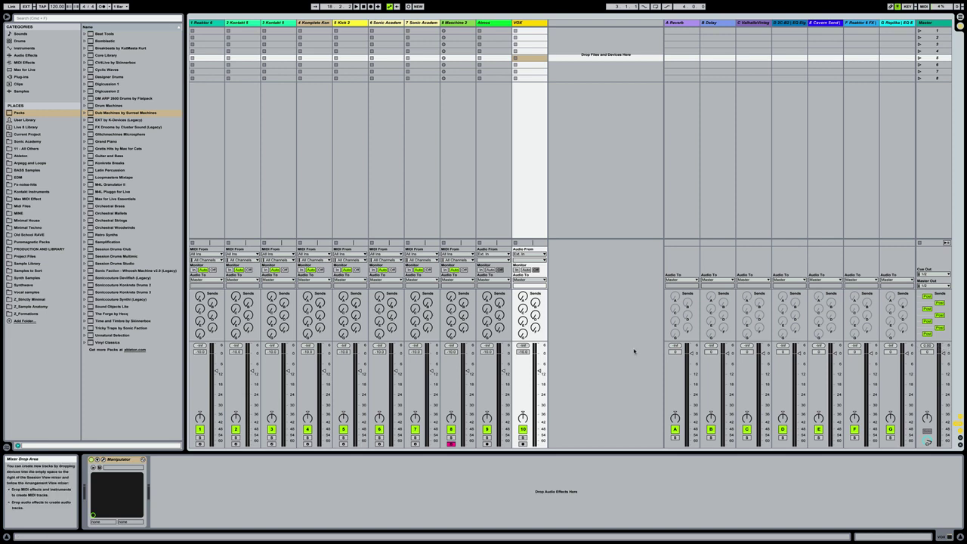
left_click(622, 132)
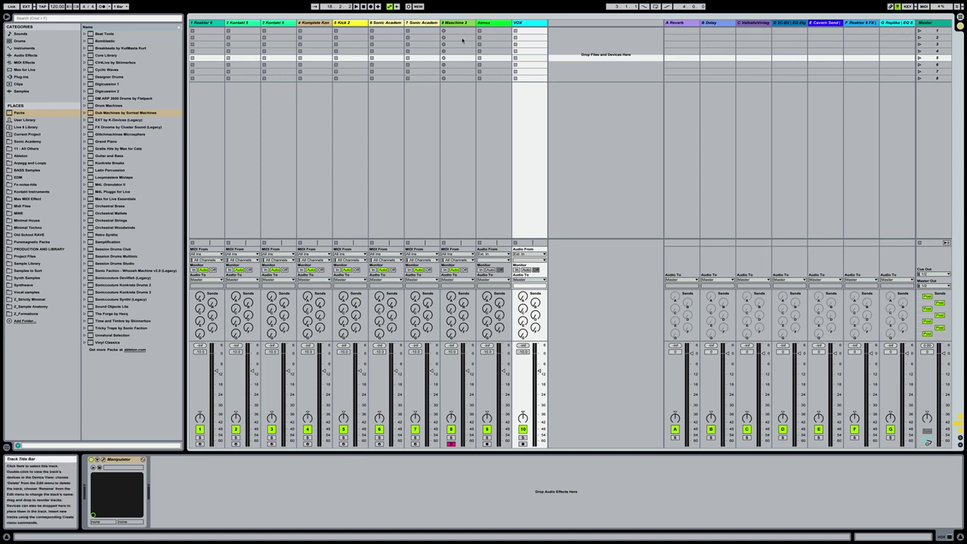
left_click(578, 123)
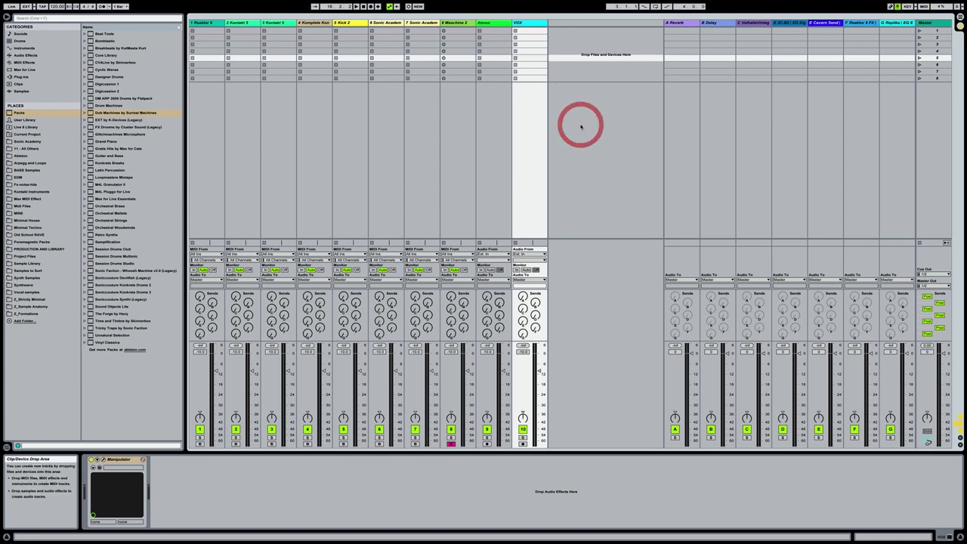
left_click(604, 157)
Step: In Arrangement View, move the Kick 2 track above all others and both Sonic Academy tracks directly below it
key("Tab")
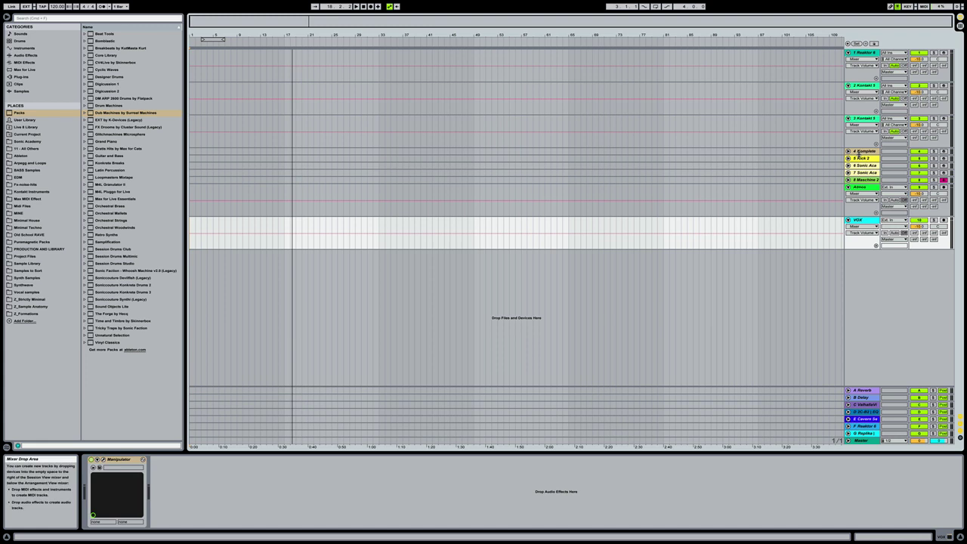
left_click_drag(861, 158, 871, 55)
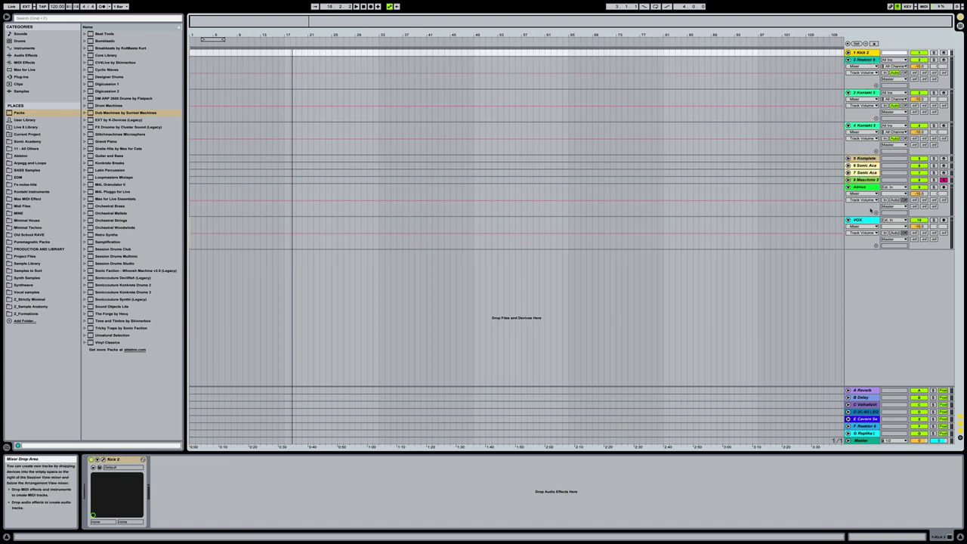
left_click(865, 166)
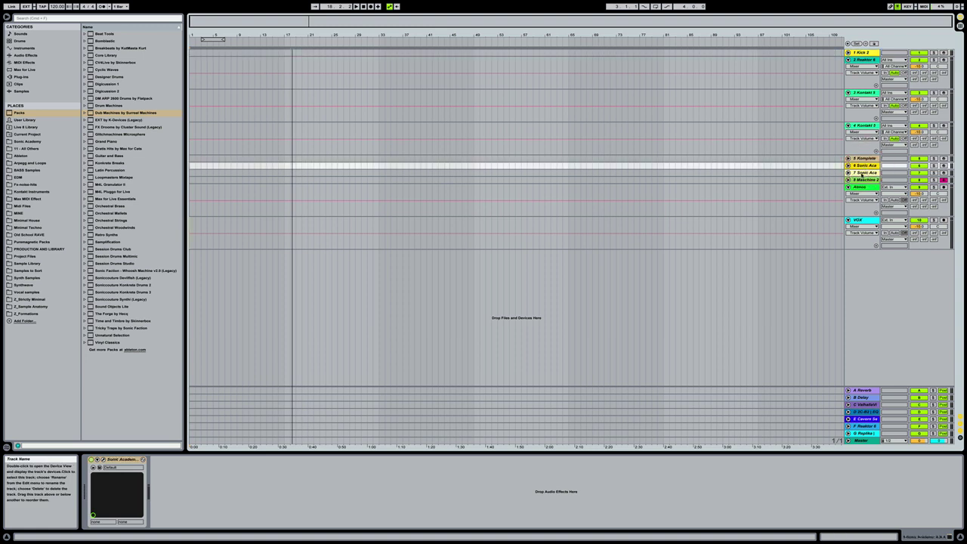
left_click(864, 173)
left_click(861, 165)
left_click_drag(862, 166, 866, 60)
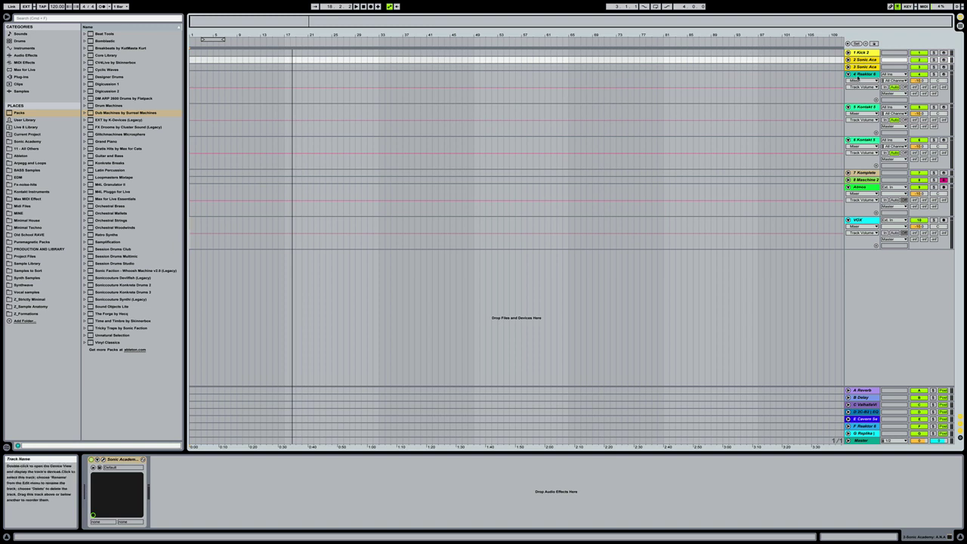
Step: Check the Reaktor 6 and Kontakt 5 tracks and unfold the Komplete Kontrol and Maschine 2 tracks
left_click(859, 74)
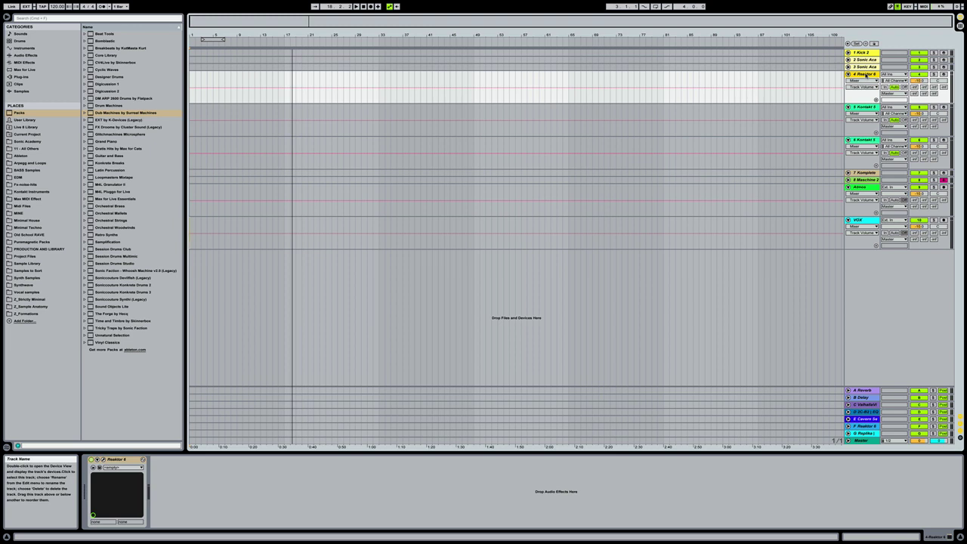
left_click(865, 106)
left_click(865, 141)
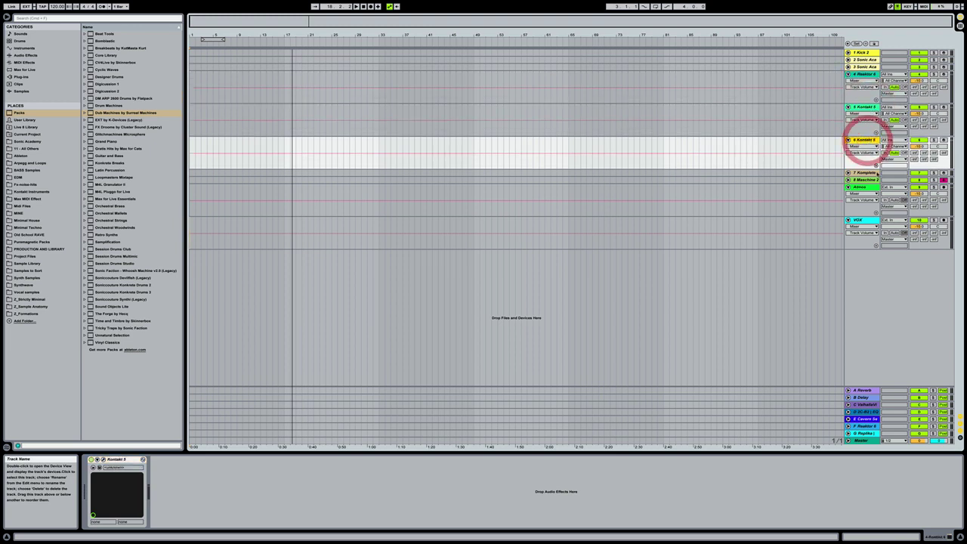
left_click(863, 173)
left_click(847, 173)
left_click(865, 173)
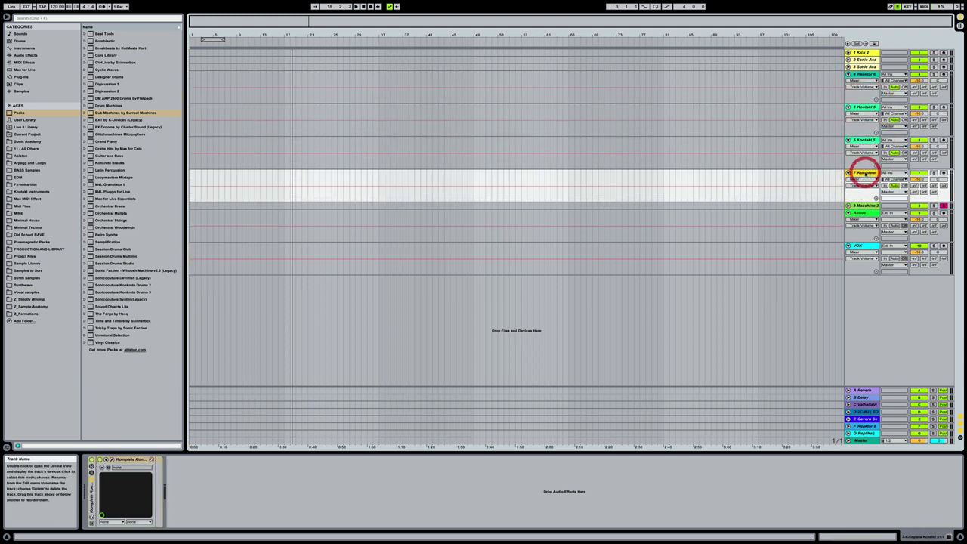
left_click(863, 206)
left_click(847, 205)
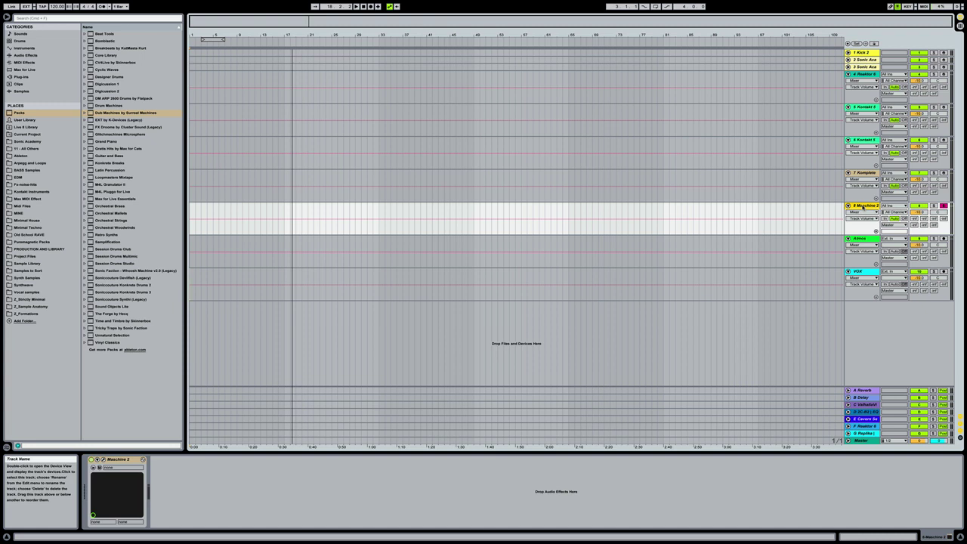
Step: Move the Atmos track directly below the Reaktor 6 track and select the VOX track
left_click(862, 239)
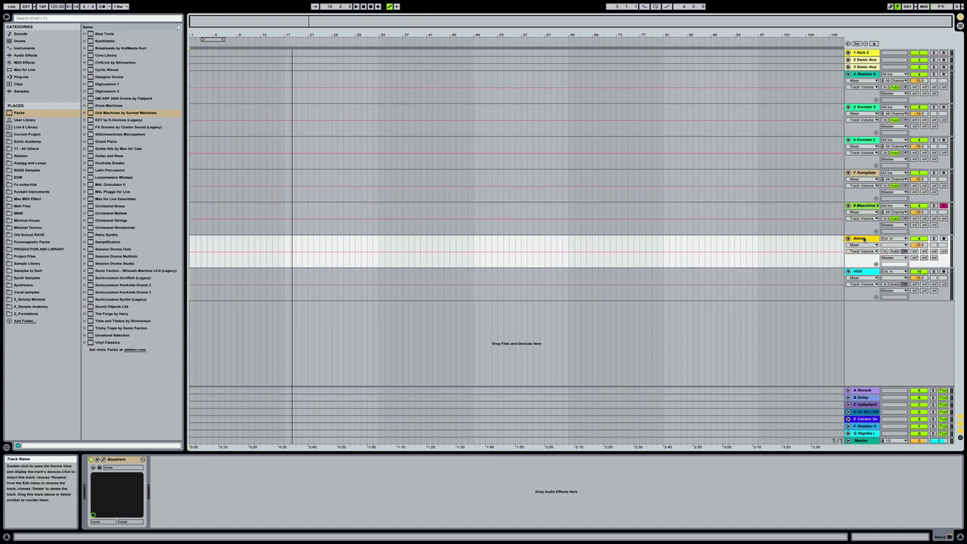
left_click_drag(863, 239, 863, 105)
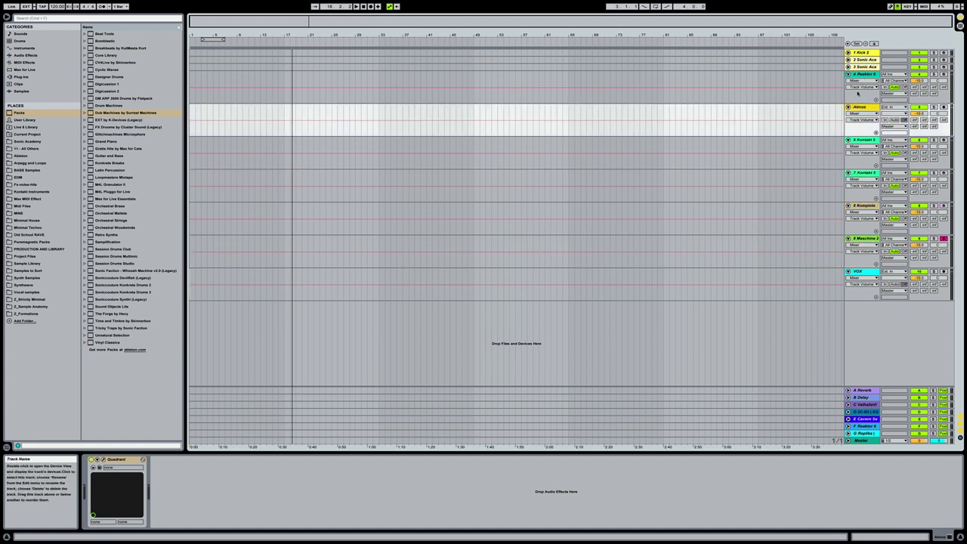
left_click(861, 273)
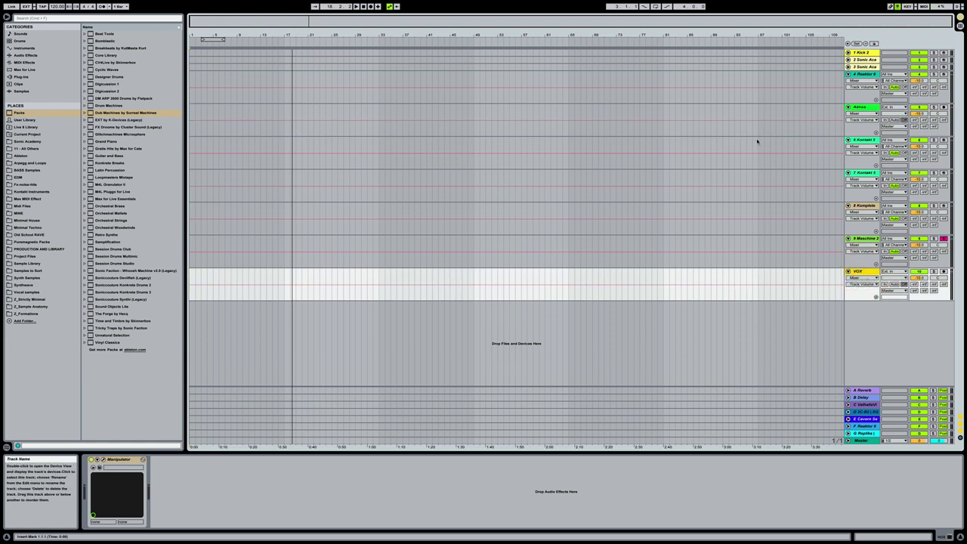
Step: Unfold the two Sonic Academy tracks and the Kick 2 track in the arrangement
left_click(847, 59)
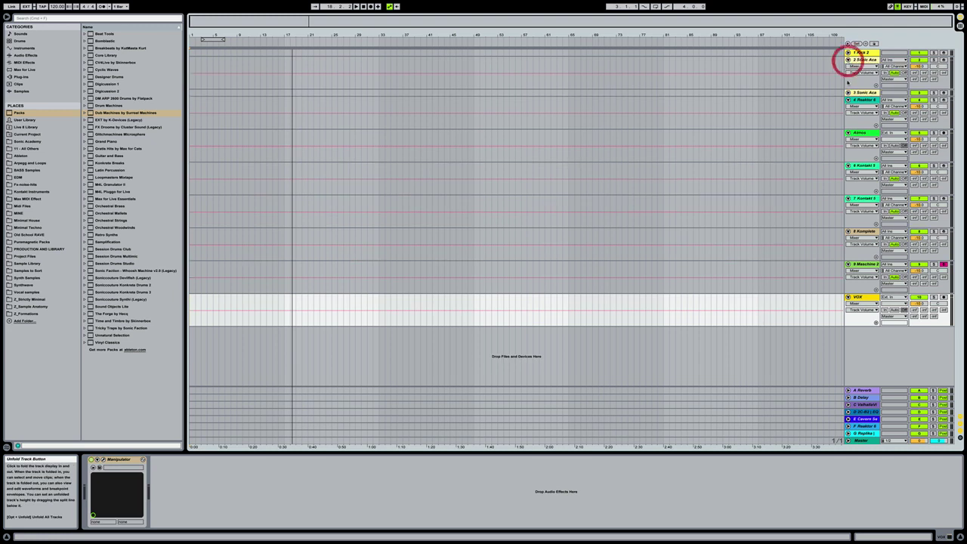
left_click(847, 92)
left_click(848, 52)
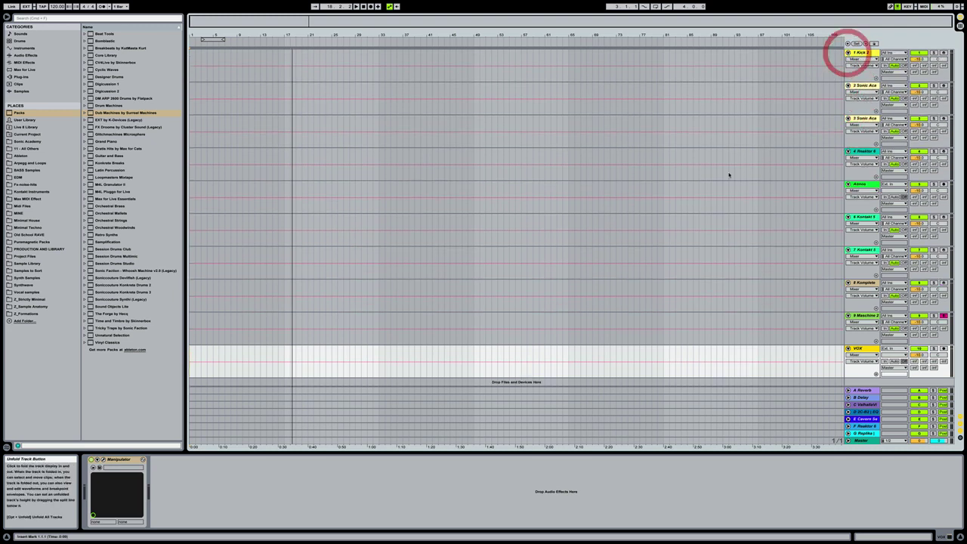